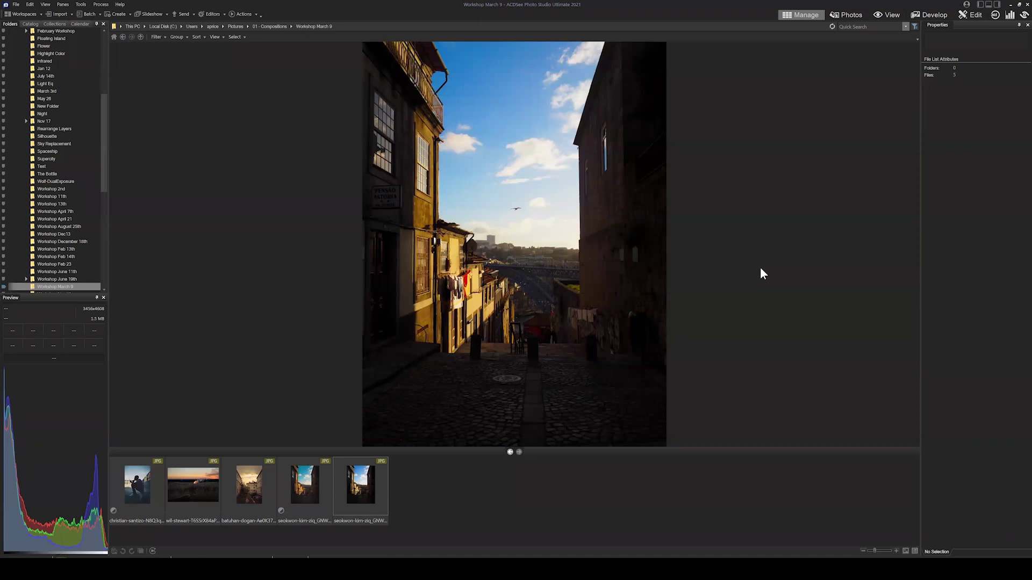
# Set the scaling of display 2 to 200% in the Windows display settings and close the settings
pyautogui.click(360, 487)
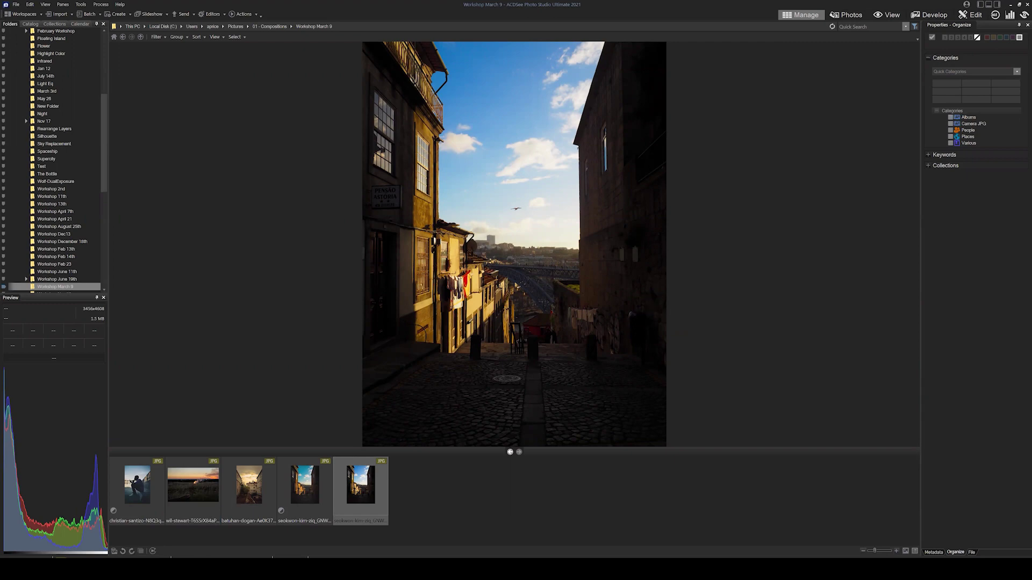
pyautogui.press('super')
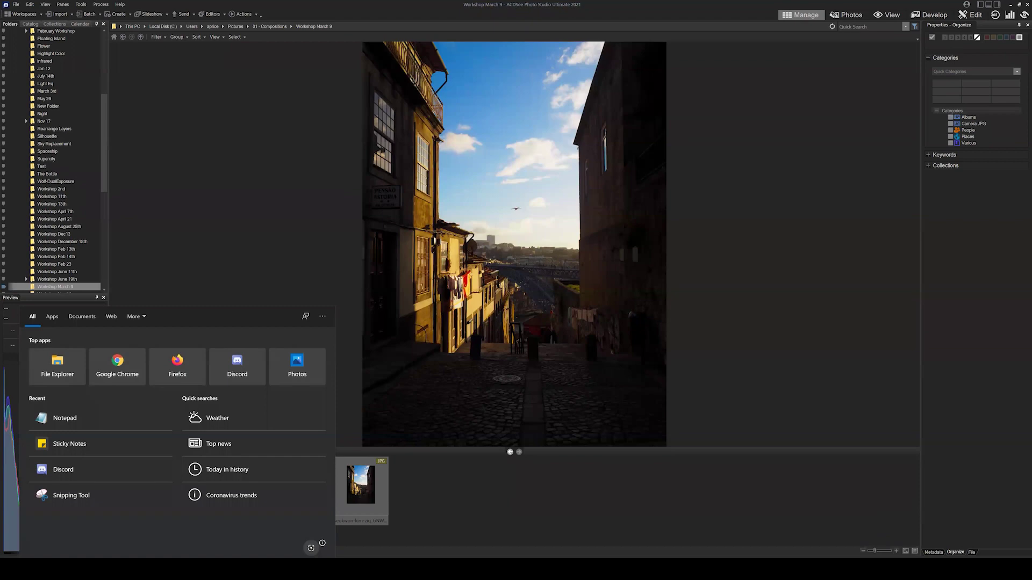
pyautogui.write('resolution')
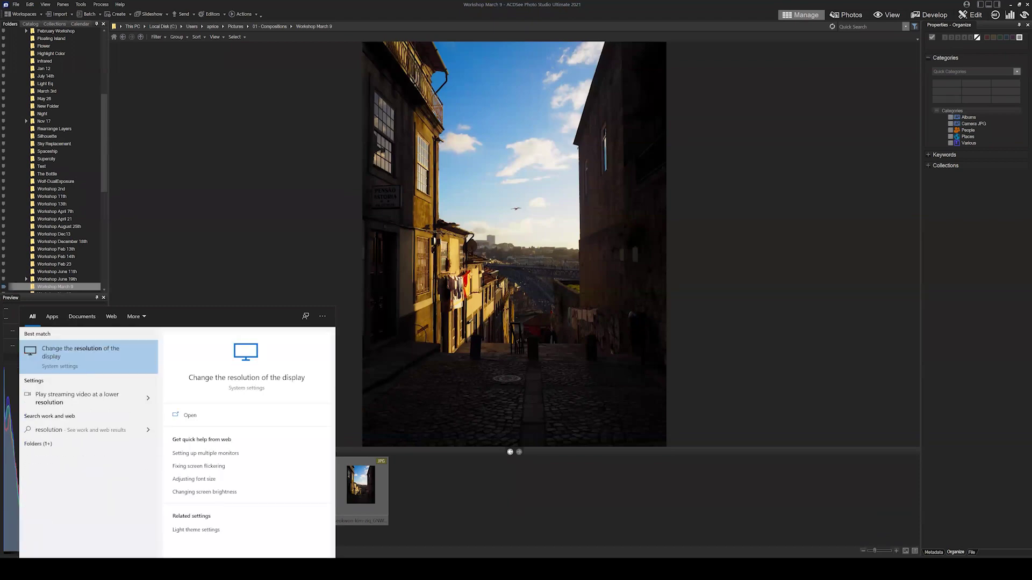
pyautogui.press('Return')
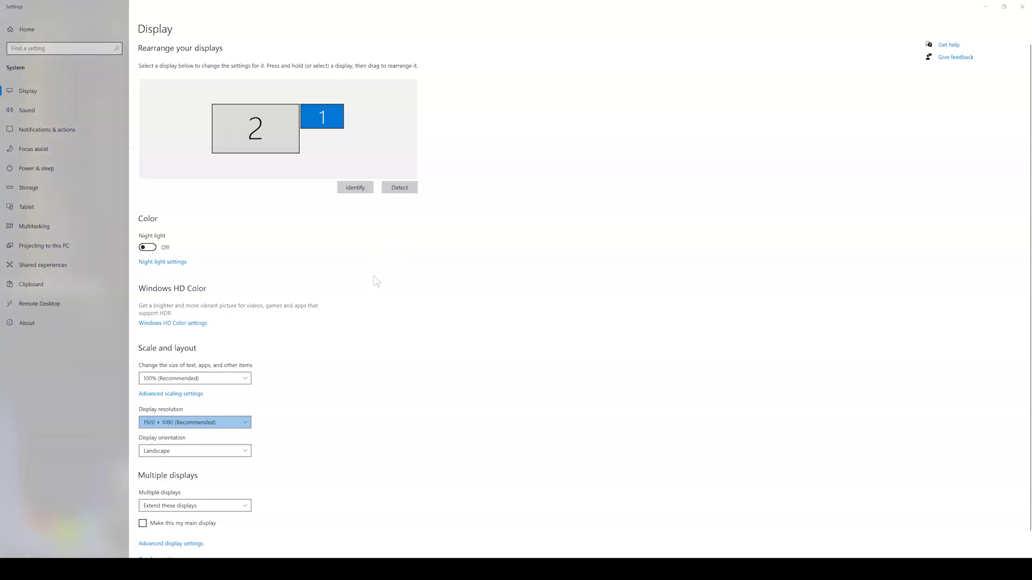
pyautogui.click(275, 122)
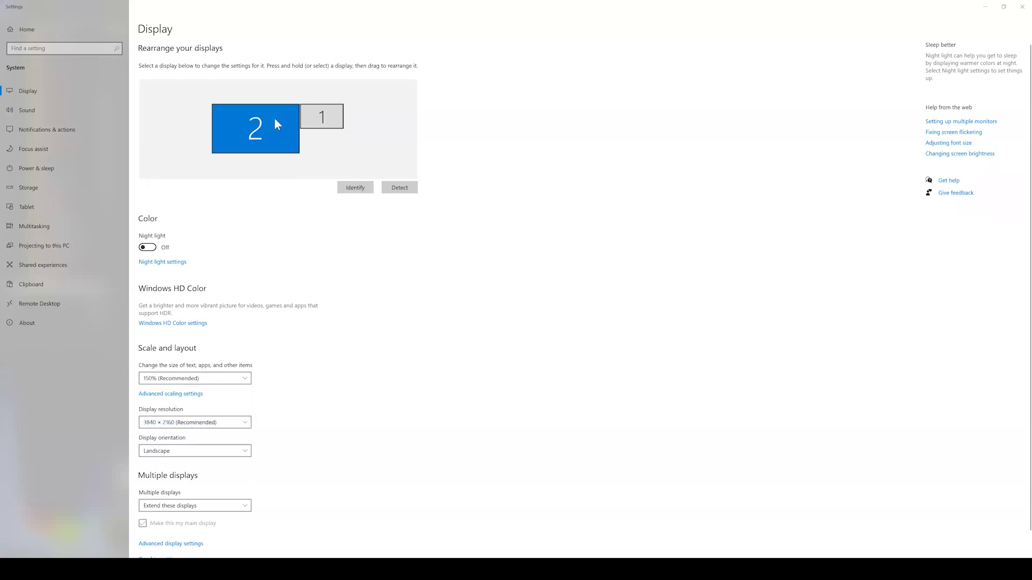
pyautogui.click(231, 374)
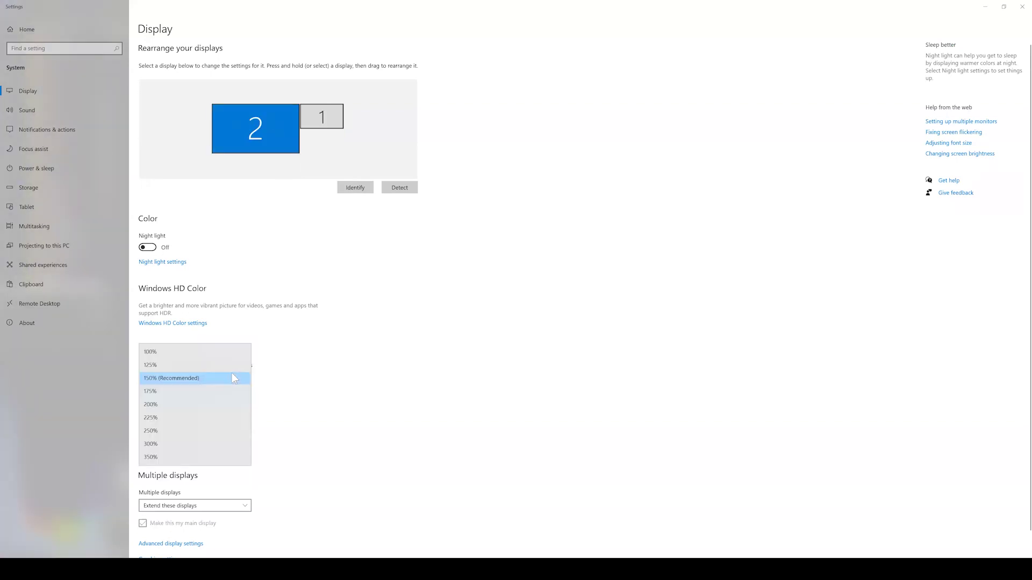
pyautogui.click(159, 406)
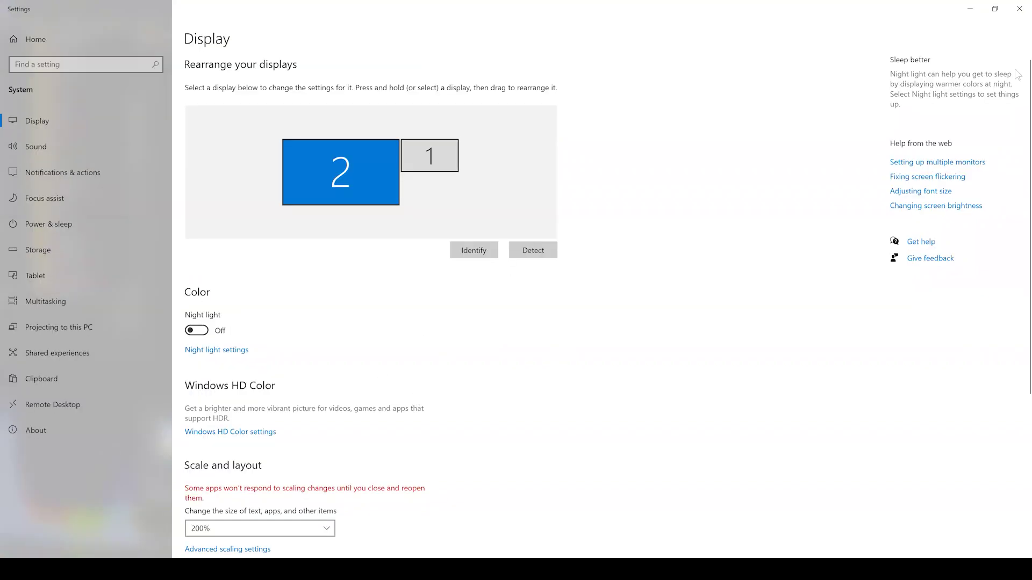
pyautogui.click(1019, 9)
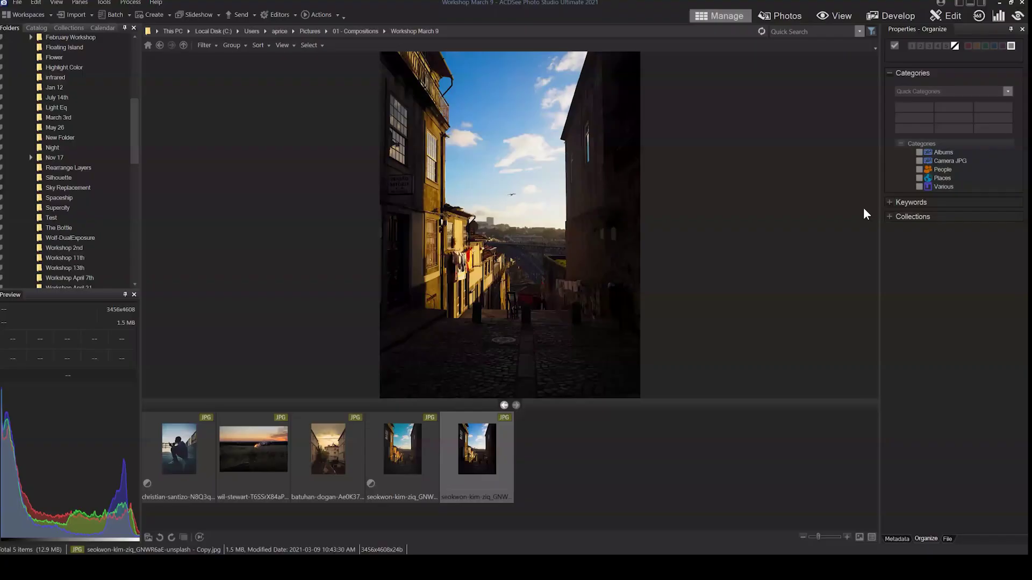
# Open the copy of the dark street photo in Develop mode and toggle the clipped shadows and highlights overlay off and on
pyautogui.click(622, 425)
pyautogui.click(443, 457)
pyautogui.click(904, 16)
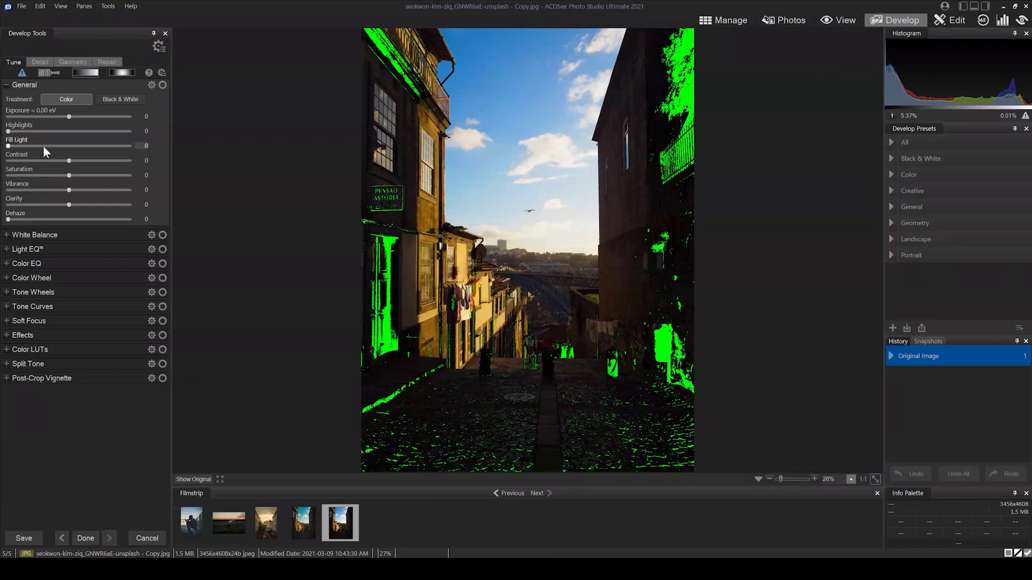
pyautogui.click(21, 72)
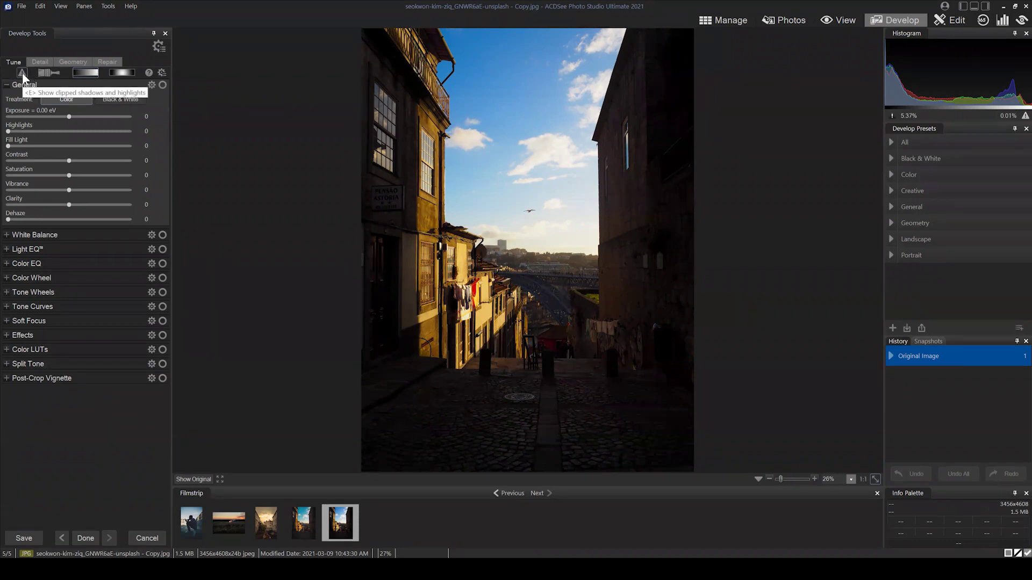
pyautogui.click(21, 72)
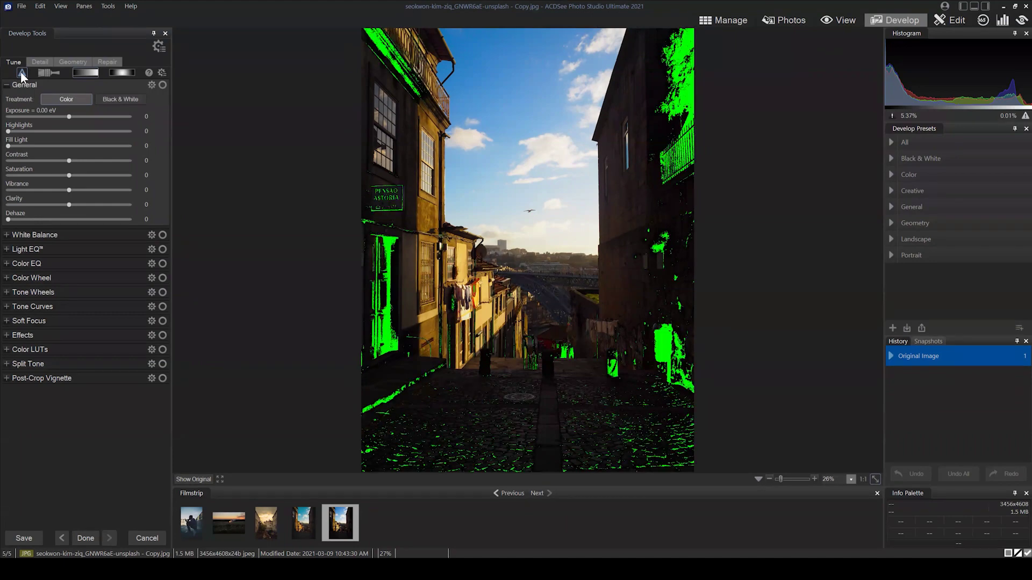
# Collapse the General adjustments, expand Color EQ, and widen the pane holding the histogram
pyautogui.click(7, 86)
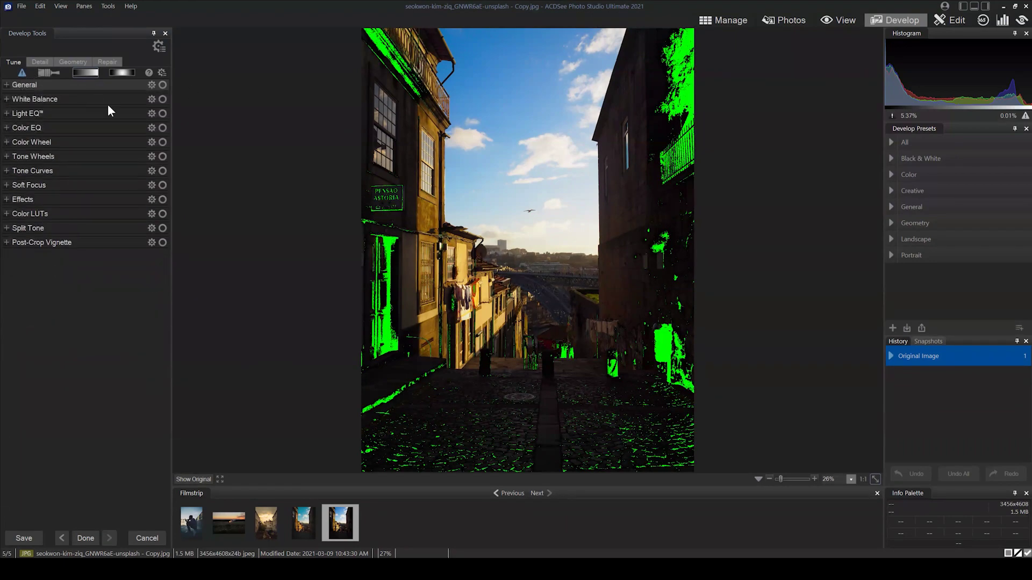
pyautogui.click(7, 131)
pyautogui.click(88, 133)
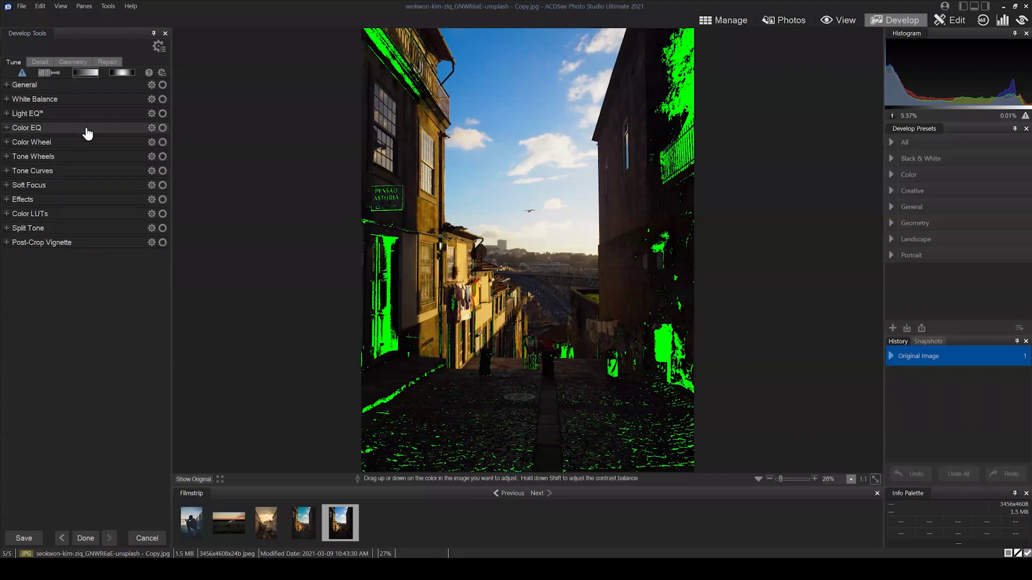
pyautogui.click(87, 131)
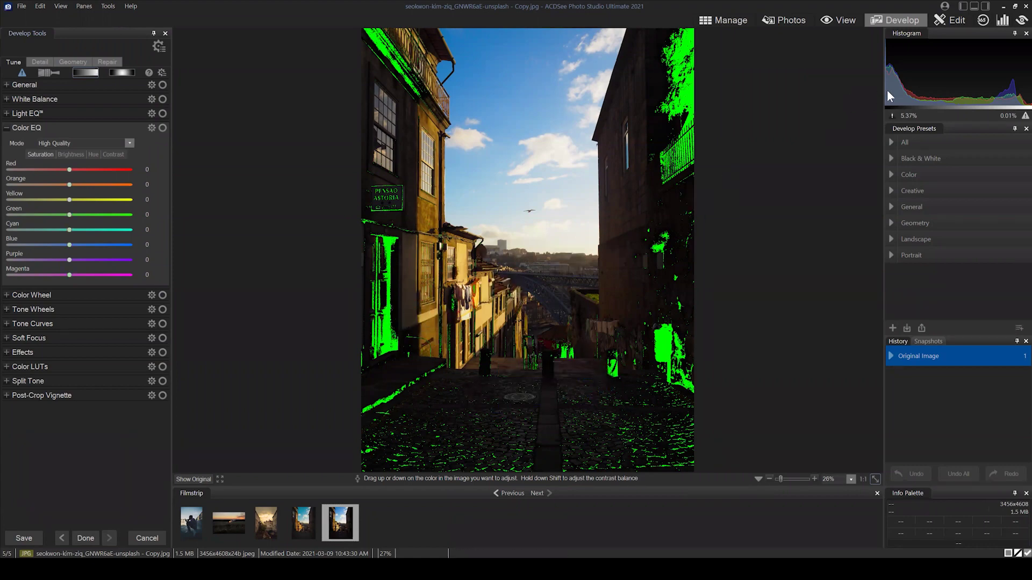
pyautogui.moveTo(883, 89); pyautogui.dragTo(772, 97)
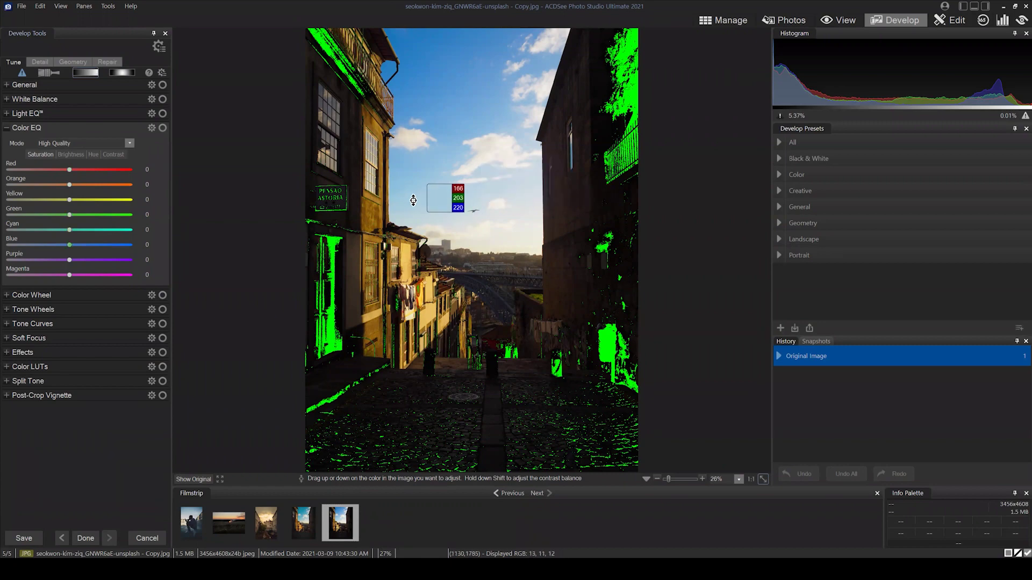
# Collapse Color EQ and set the photo's General contrast to 100
pyautogui.click(7, 128)
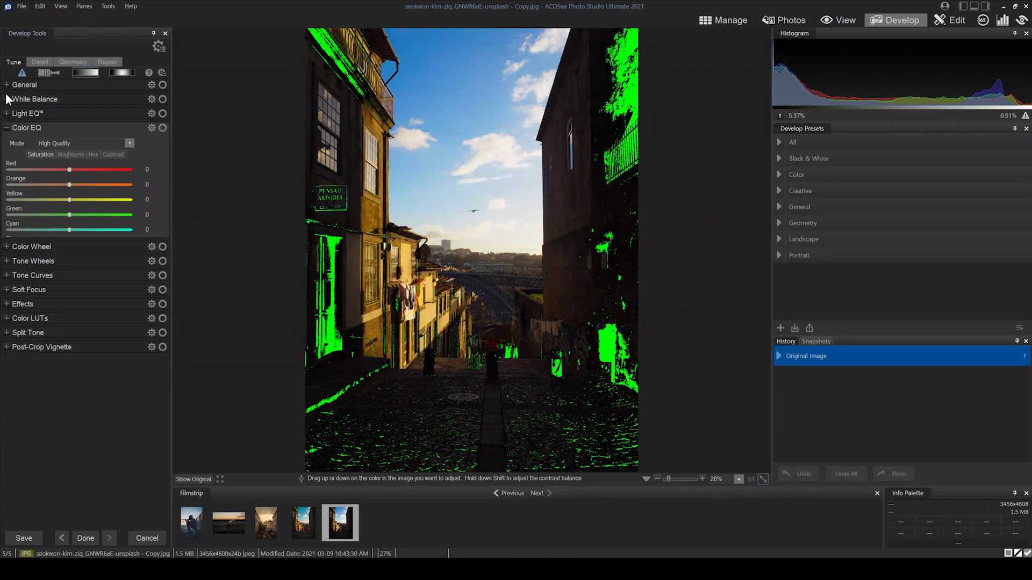
pyautogui.click(6, 85)
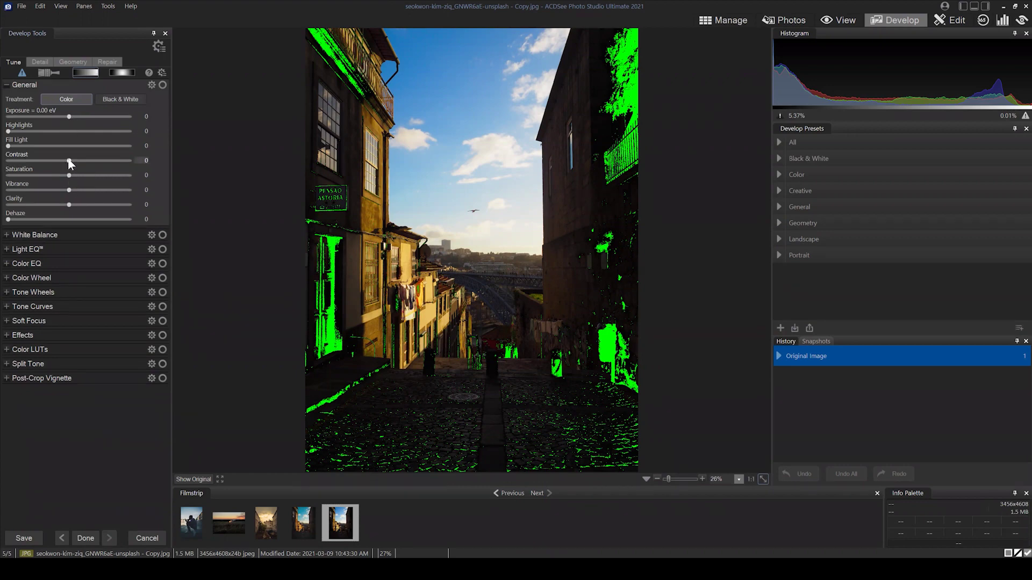
pyautogui.moveTo(68, 160); pyautogui.dragTo(151, 159)
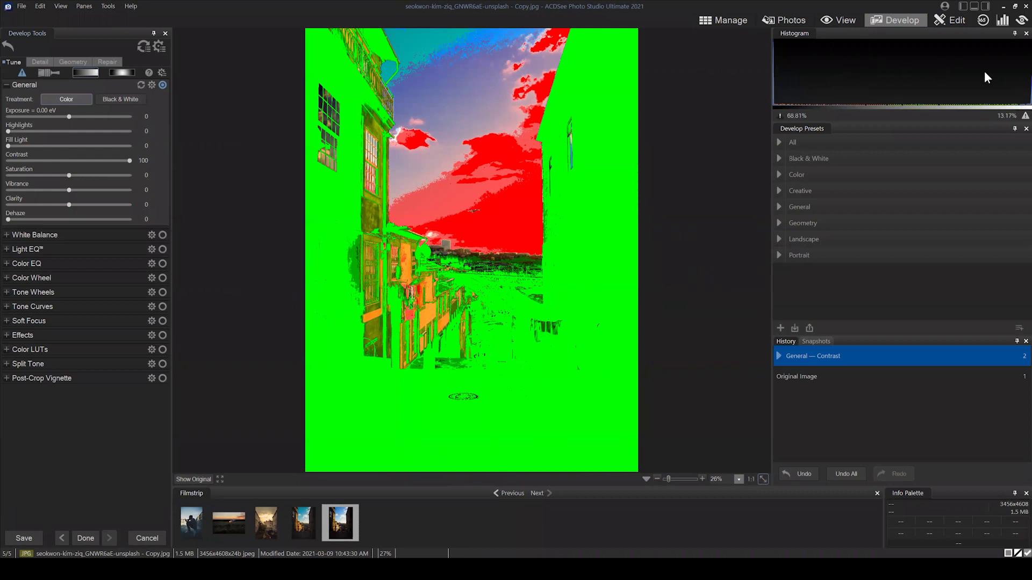
# Restore the window to a floating size, reposition and enlarge it, hide the clipping overlay, and maximize the window again
pyautogui.click(1014, 7)
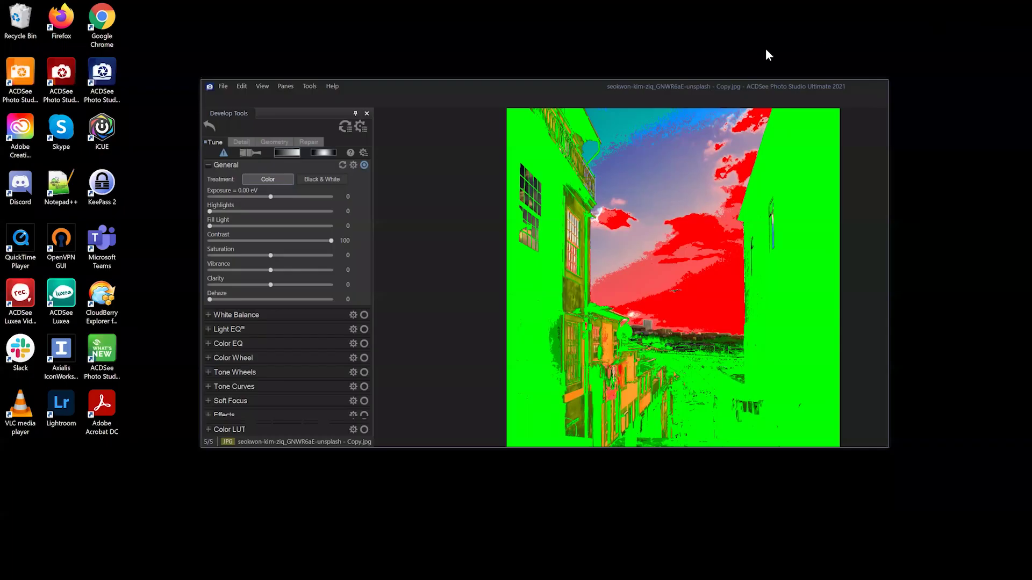
pyautogui.moveTo(716, 86); pyautogui.dragTo(583, 38)
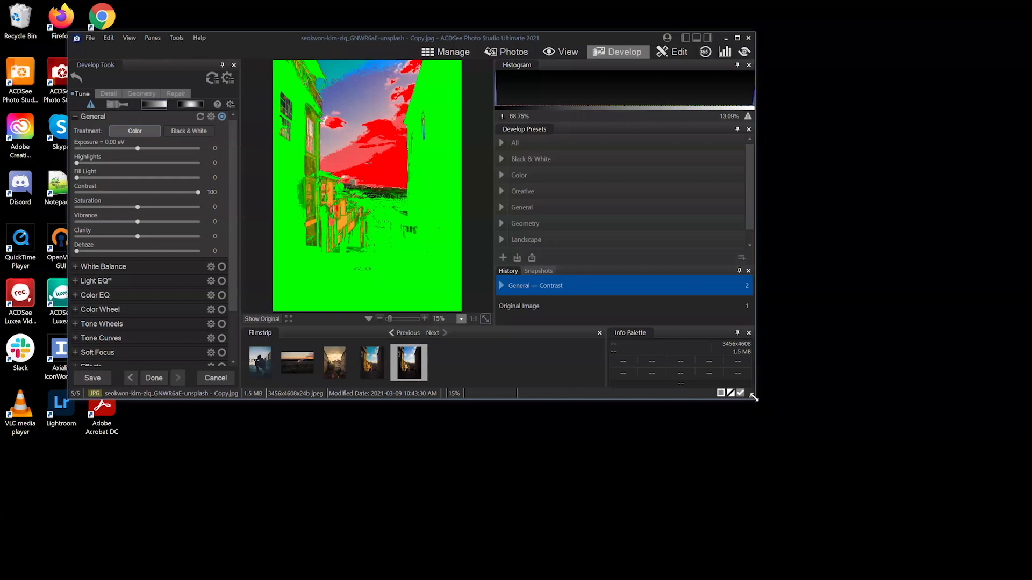
pyautogui.moveTo(754, 397); pyautogui.dragTo(916, 508)
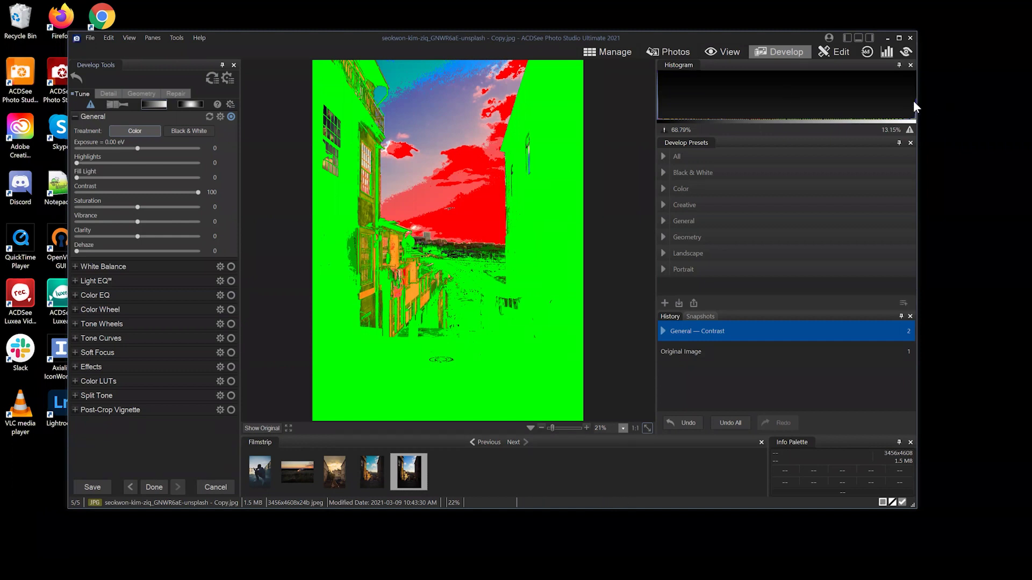
pyautogui.click(90, 105)
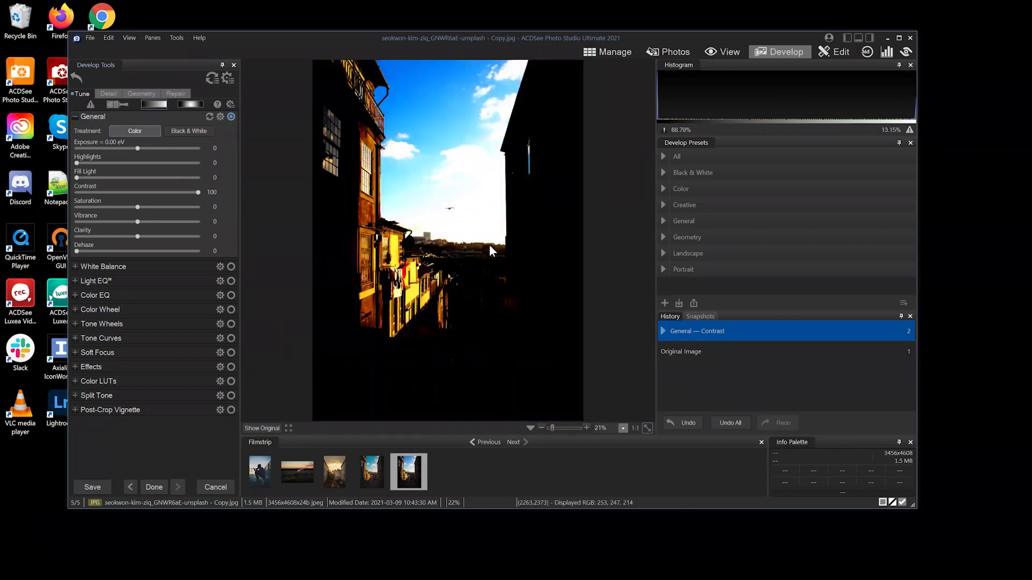
pyautogui.click(899, 38)
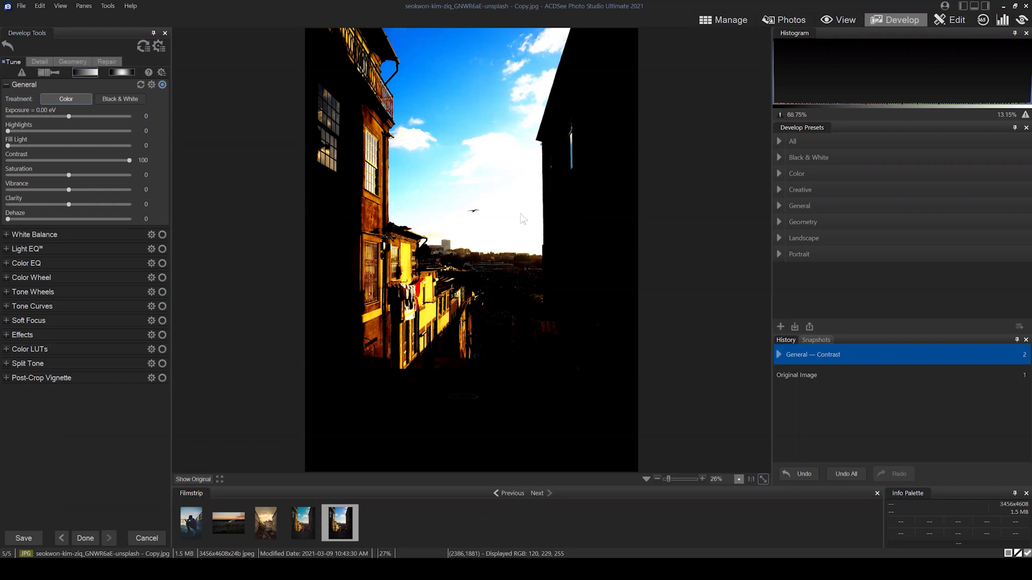
# Reset the contrast to 0, try it at 100 once more, and reset it to 0
pyautogui.doubleClick(87, 160)
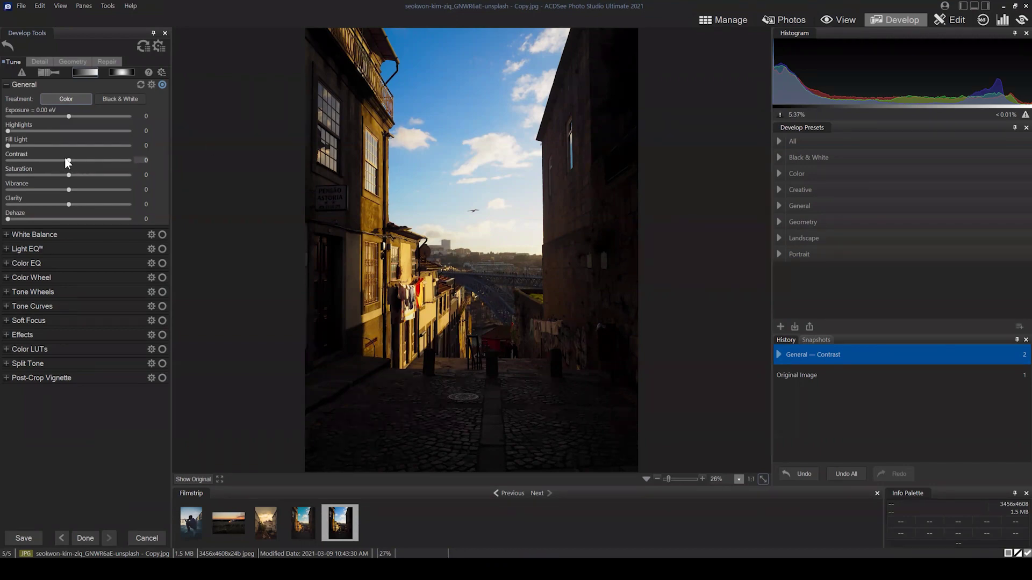
pyautogui.moveTo(68, 161); pyautogui.dragTo(149, 156)
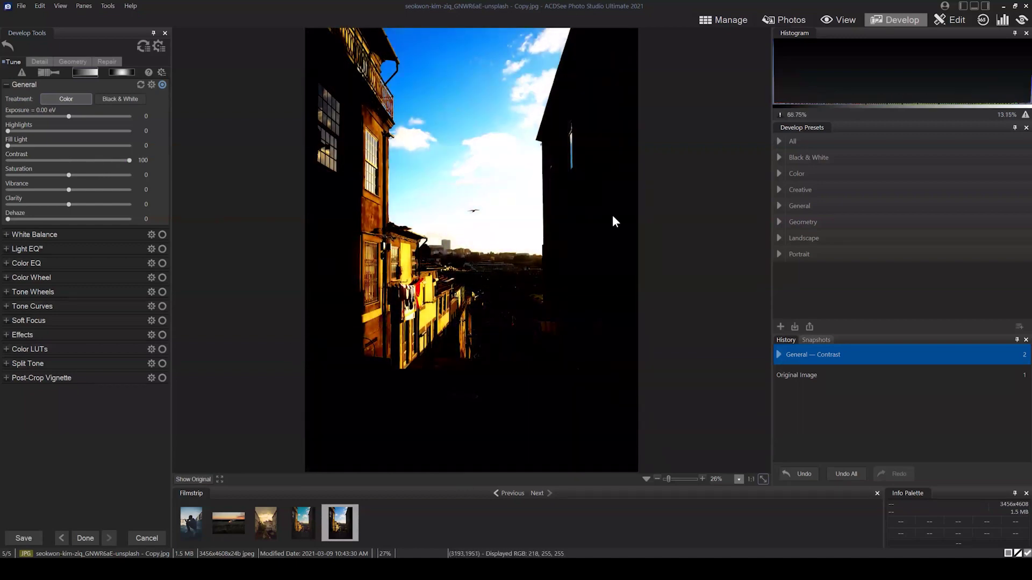
pyautogui.doubleClick(83, 160)
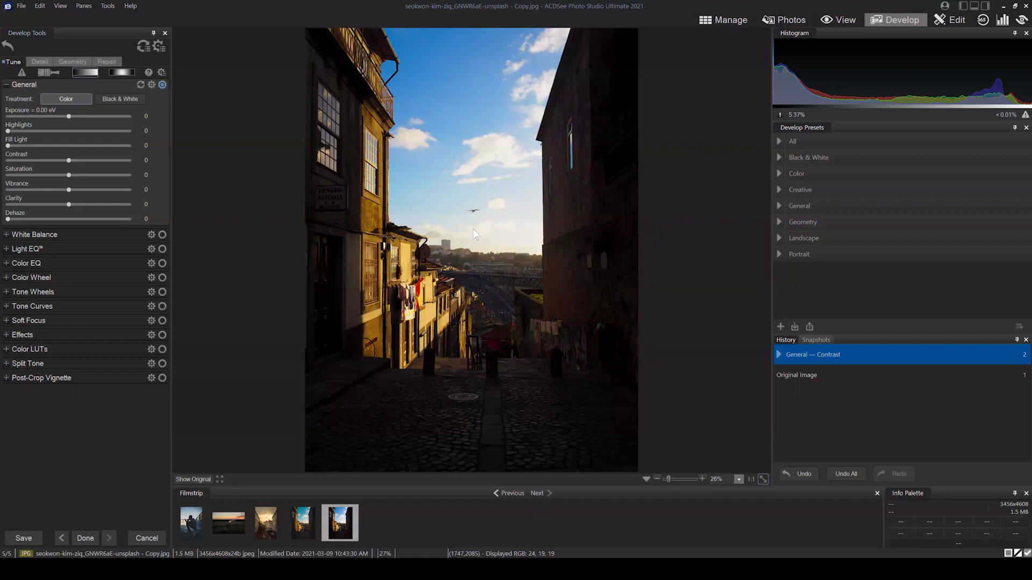
# Show the clipped shadows and highlights on the photo, collapse the General adjustments, and hide the overlay again
pyautogui.click(22, 72)
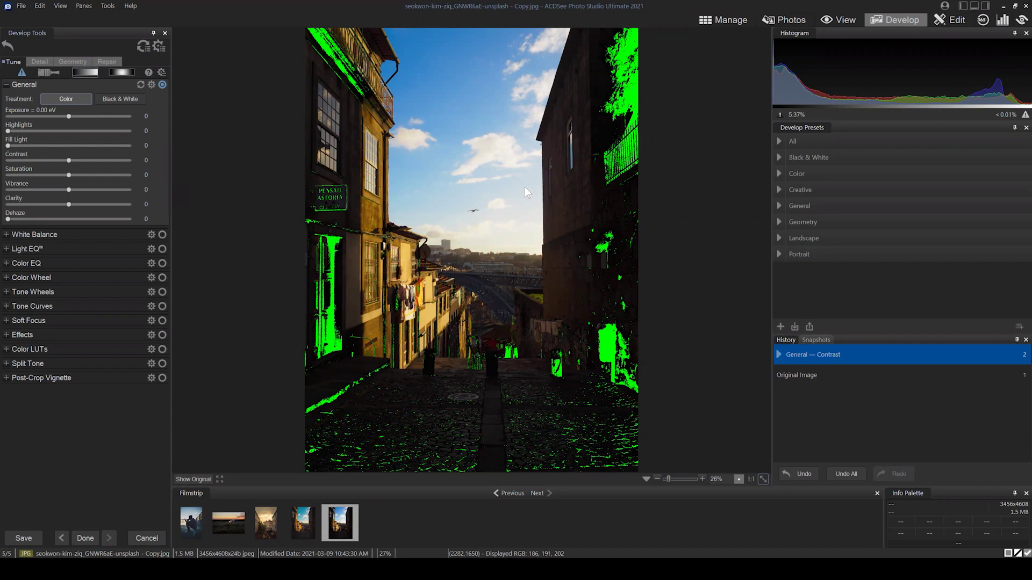
pyautogui.click(7, 86)
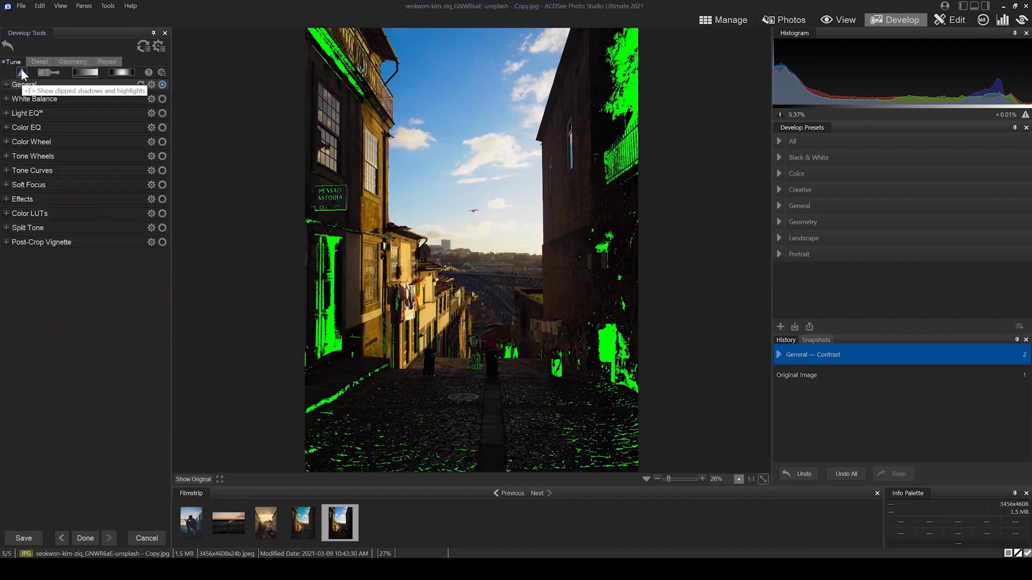
pyautogui.click(21, 72)
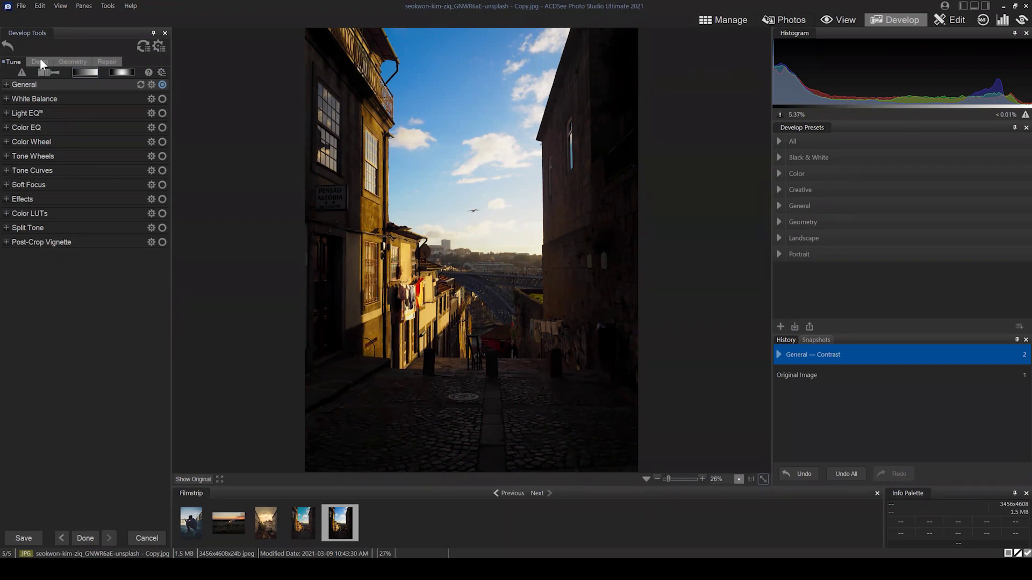
# Raise the black end point of the RGB tone curve by about one and a half grid squares to fade the shadows
pyautogui.click(40, 171)
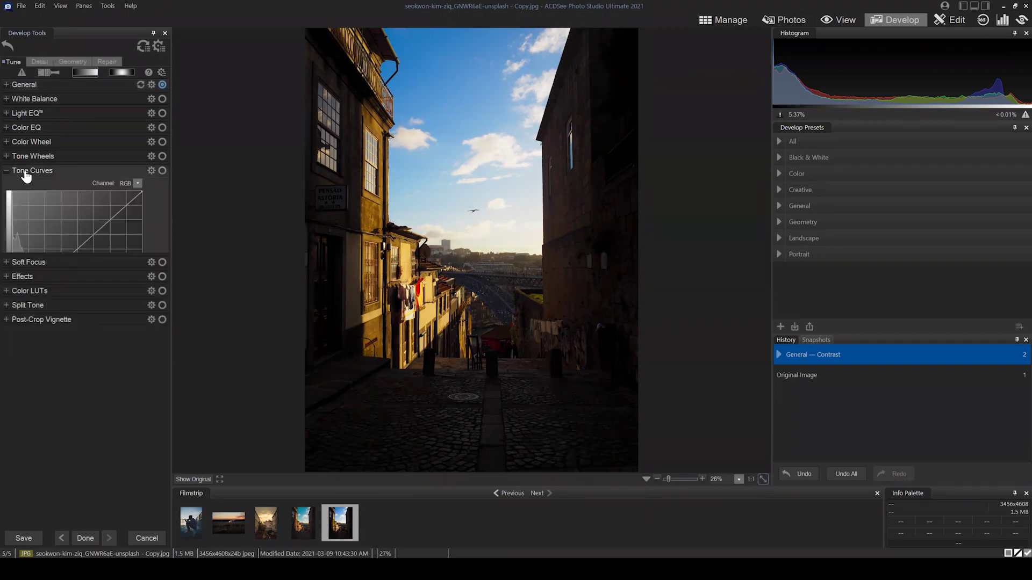
pyautogui.click(138, 183)
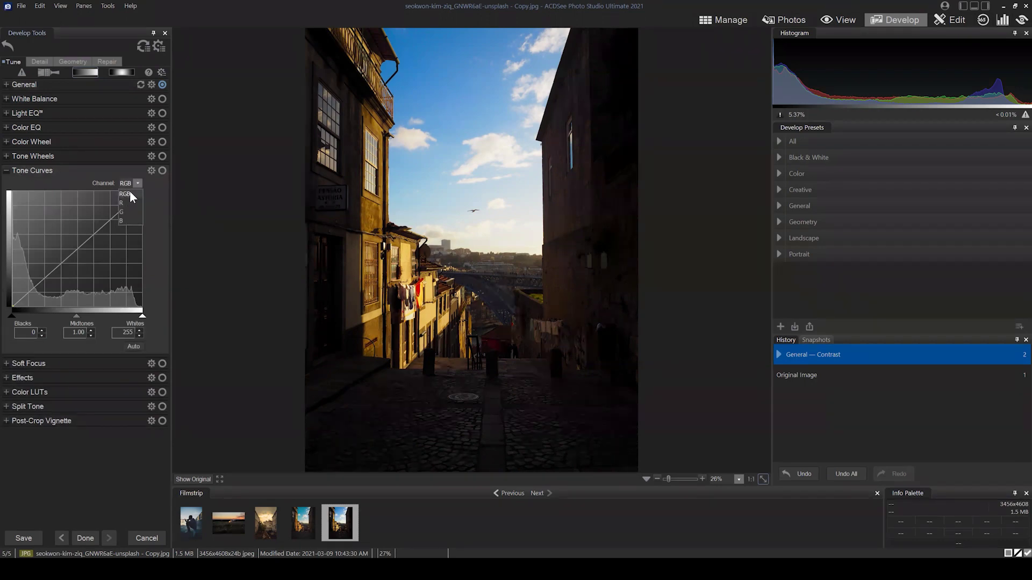
pyautogui.click(128, 195)
pyautogui.moveTo(12, 307); pyautogui.dragTo(12, 286)
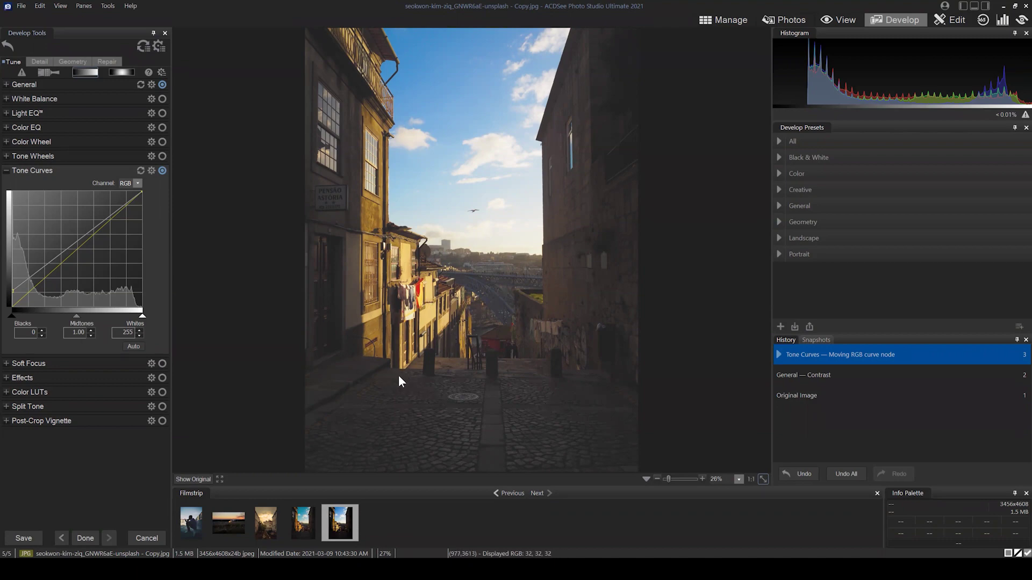
# Add shadow, midtone and highlight nodes to the RGB tone curve and pull the midtone node down onto the diagonal
pyautogui.click(31, 273)
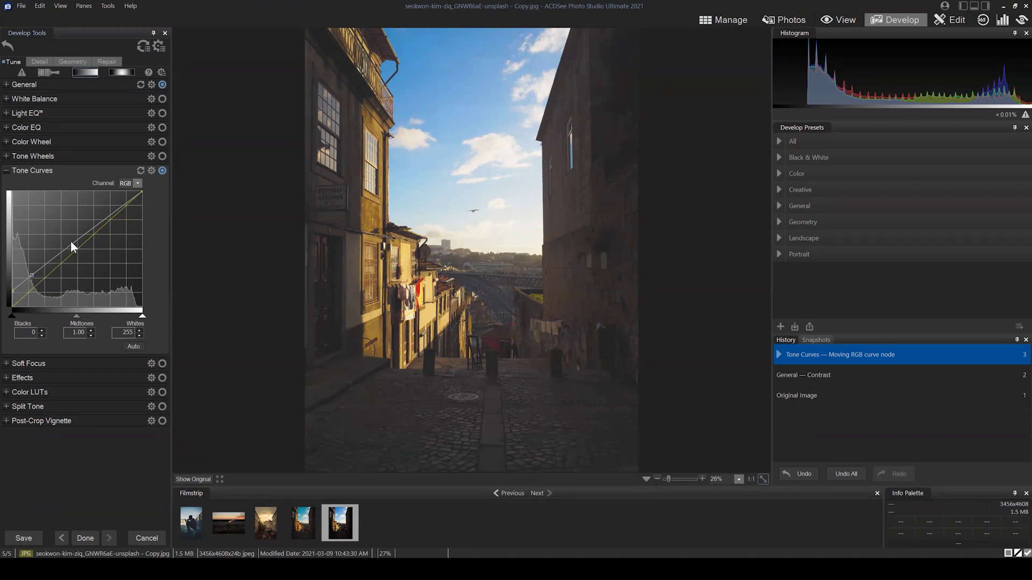
pyautogui.click(72, 243)
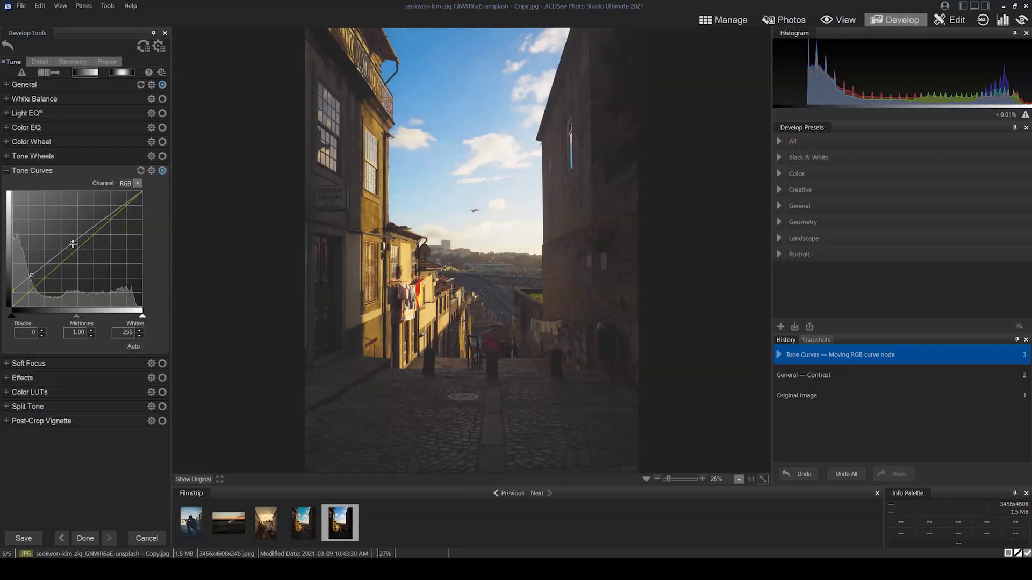
pyautogui.moveTo(73, 243); pyautogui.dragTo(81, 244)
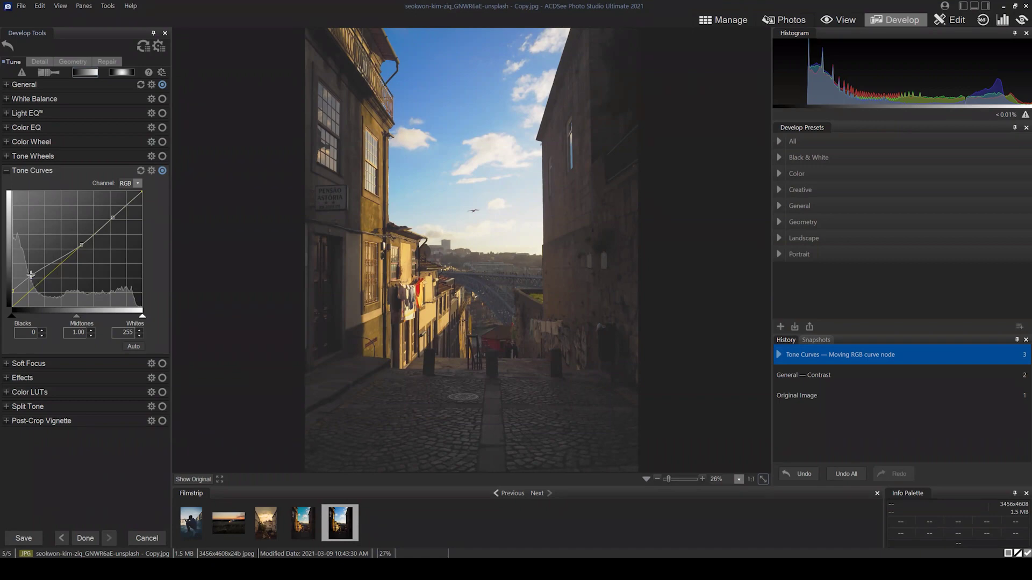
# Lower the shadow node of the RGB curve to the diagonal and bring the raised black end point partway down
pyautogui.moveTo(31, 275); pyautogui.dragTo(25, 288)
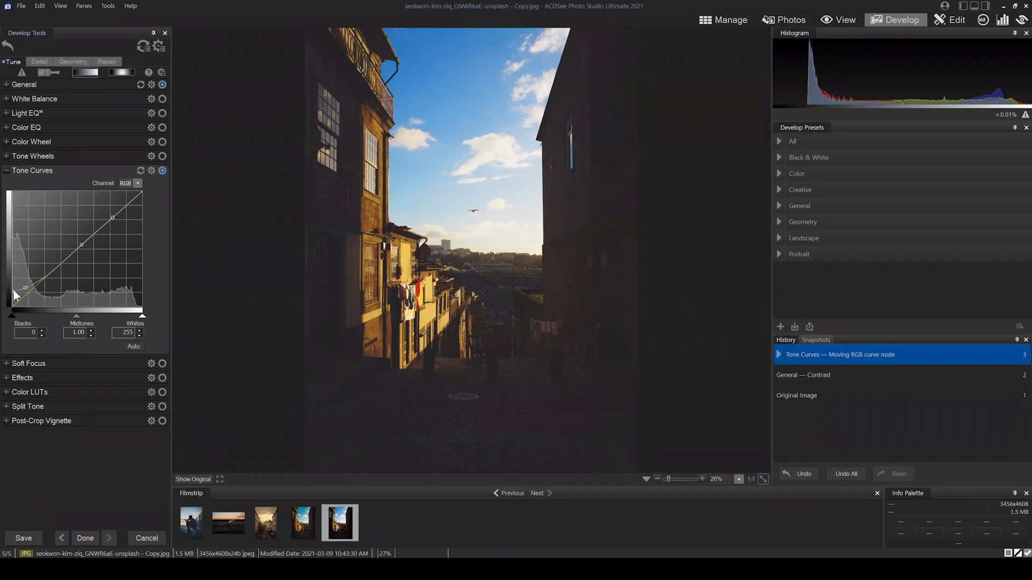
pyautogui.moveTo(12, 291); pyautogui.dragTo(9, 297)
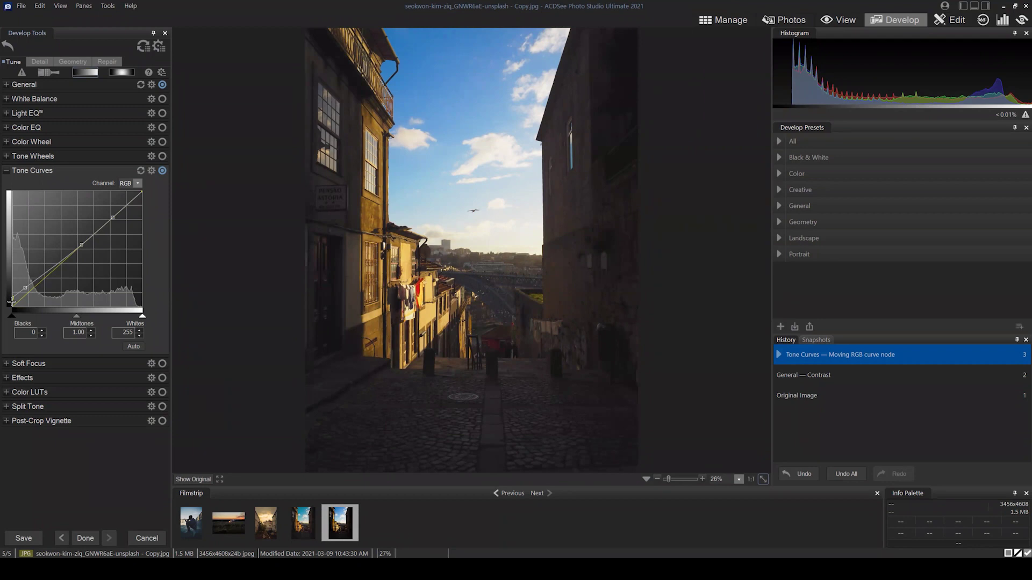
pyautogui.moveTo(24, 287); pyautogui.dragTo(26, 290)
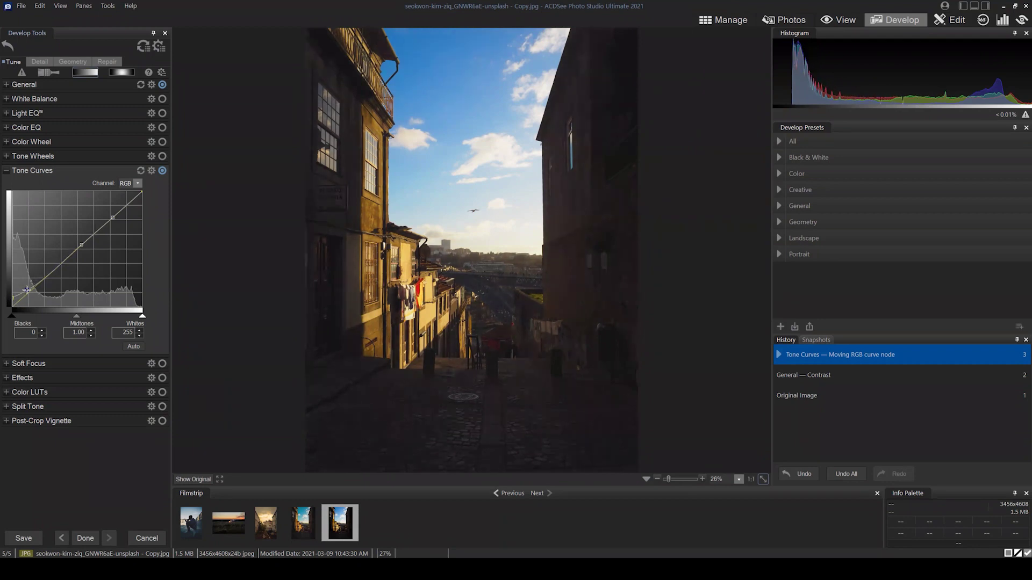
# Compare the edited street photo with its original version
pyautogui.click(192, 479)
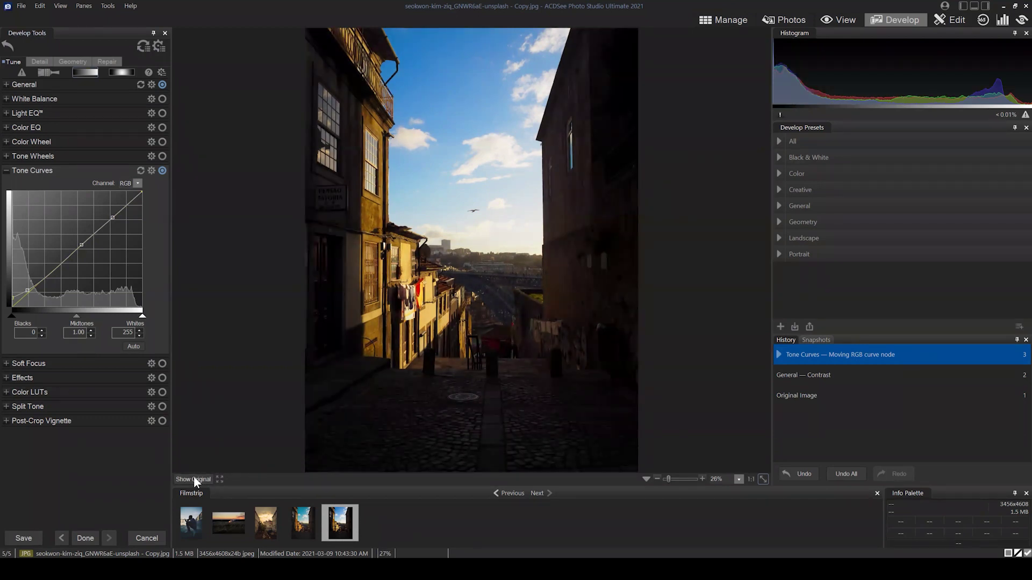
pyautogui.click(194, 478)
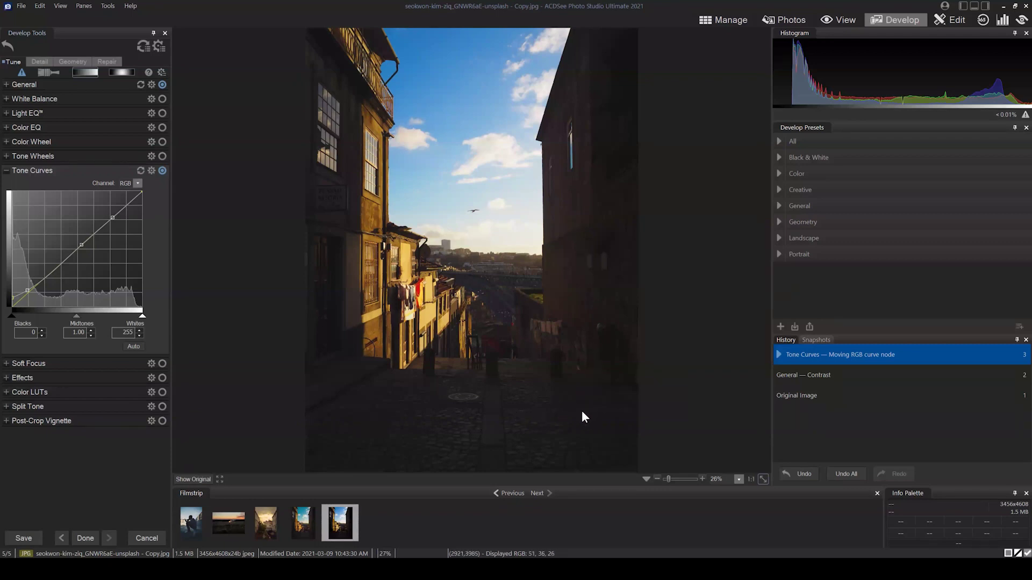
pyautogui.moveTo(185, 478); pyautogui.dragTo(188, 472)
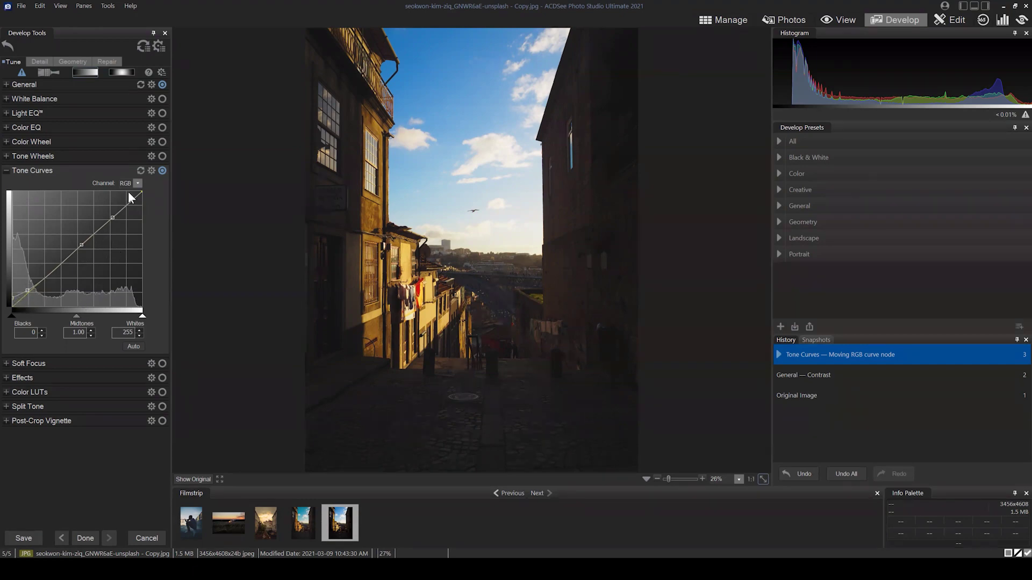
# Collapse the Tone Curves group and switch its adjustments off and on twice to compare shadow clipping
pyautogui.click(6, 173)
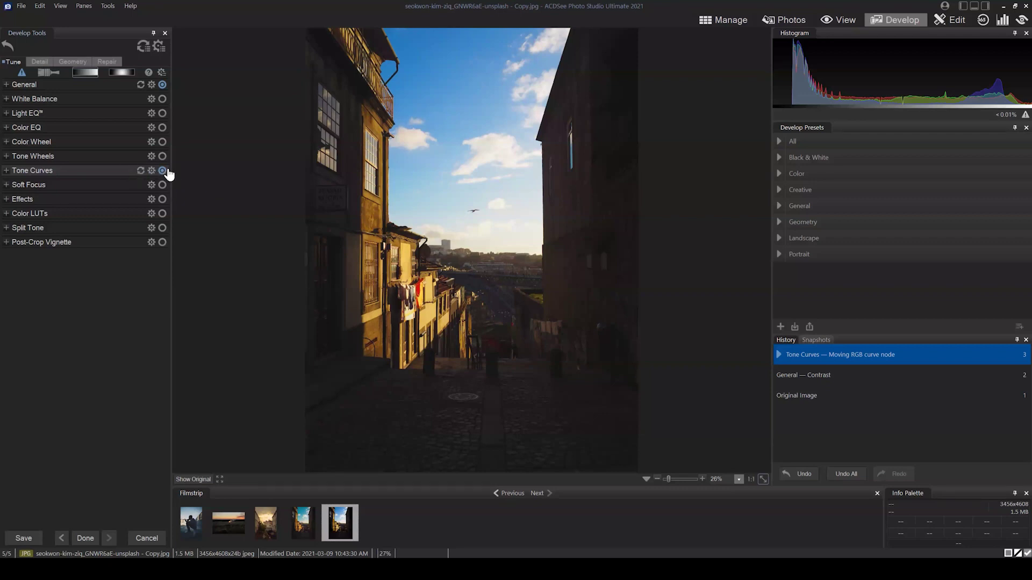
pyautogui.click(8, 171)
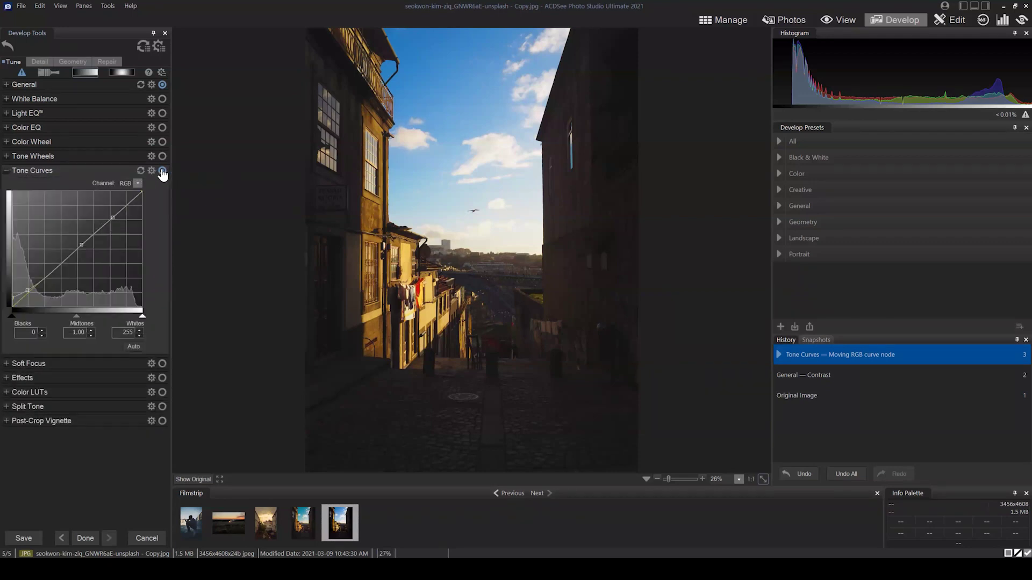
pyautogui.click(8, 170)
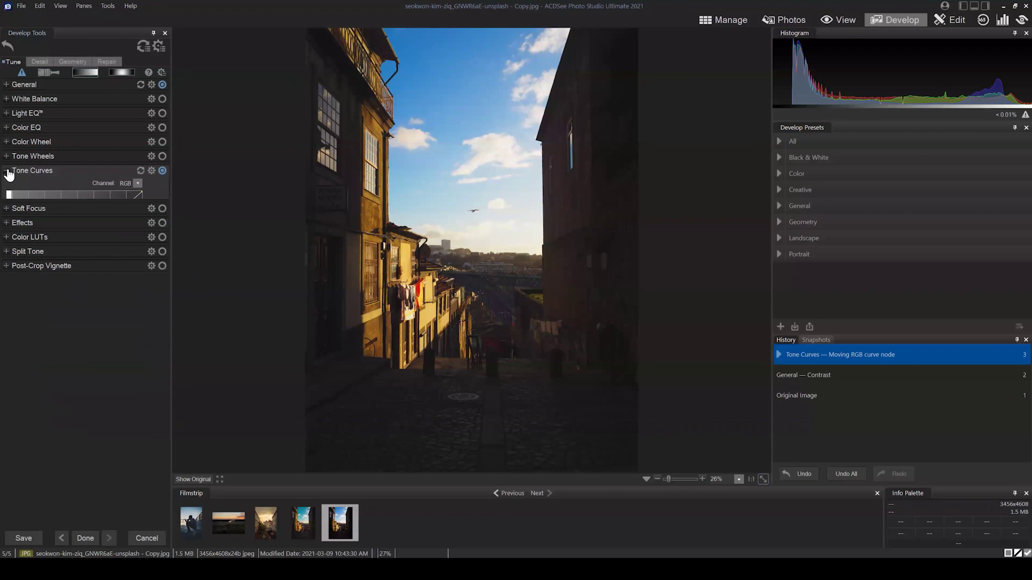
pyautogui.click(162, 171)
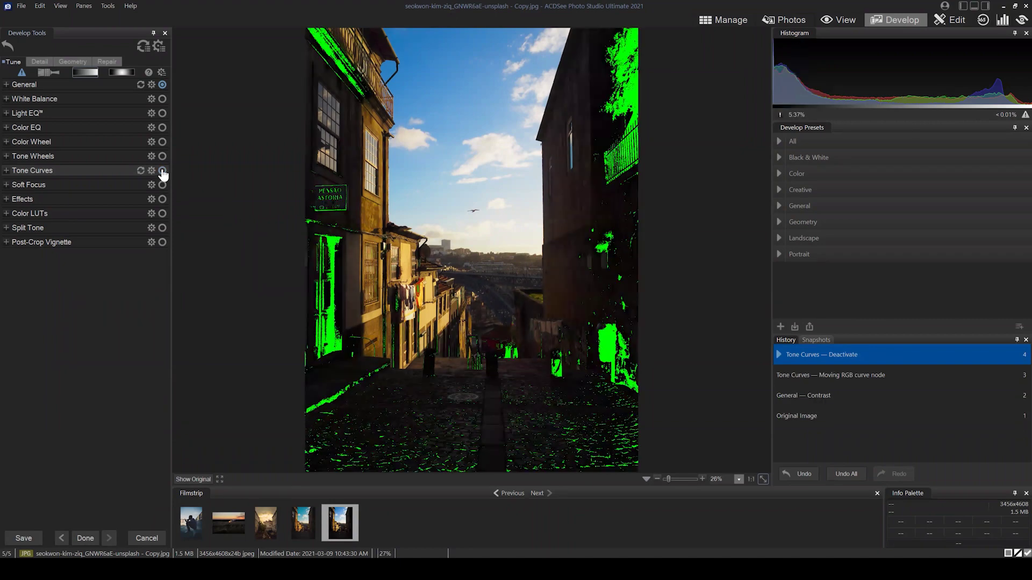
pyautogui.click(162, 172)
pyautogui.click(163, 171)
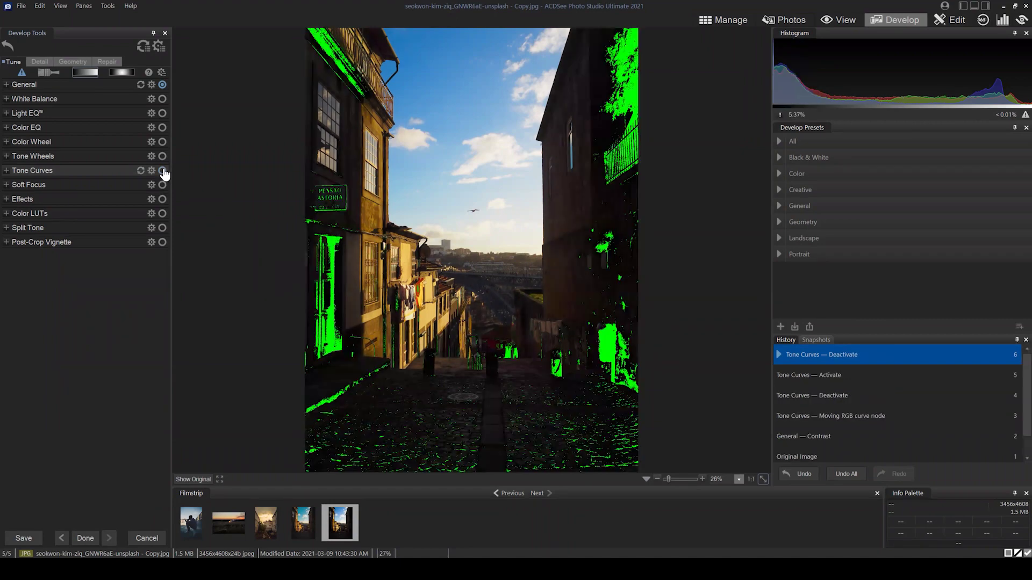
pyautogui.click(162, 171)
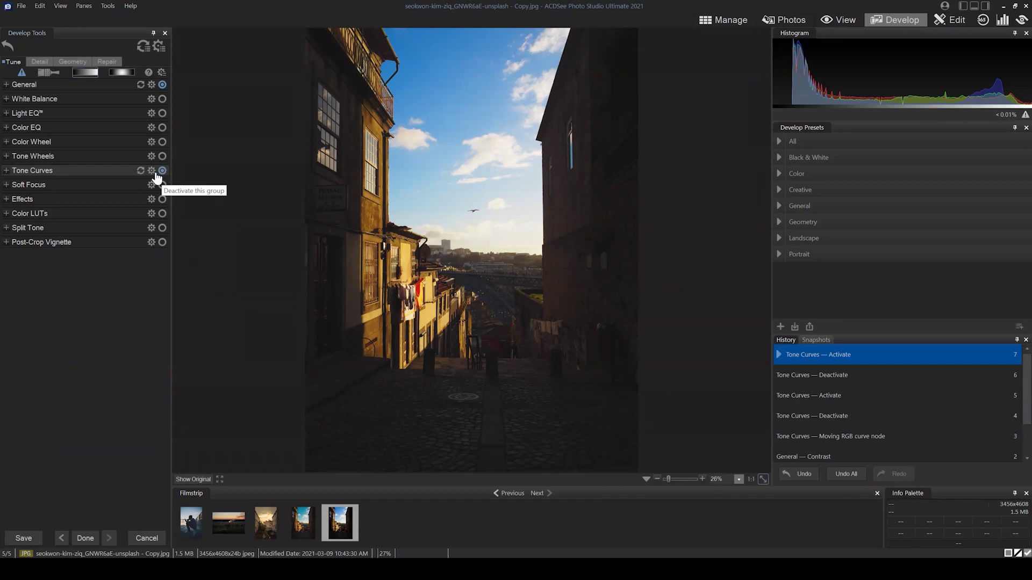
# Expand the Tone Curves group and switch its adjustments off and on once more
pyautogui.click(13, 173)
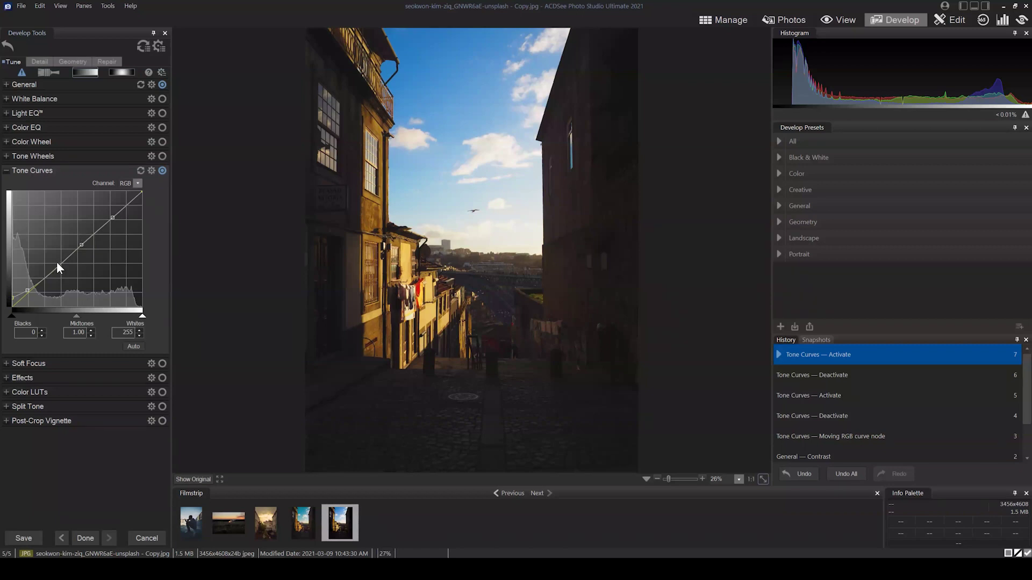
pyautogui.click(163, 172)
pyautogui.click(163, 171)
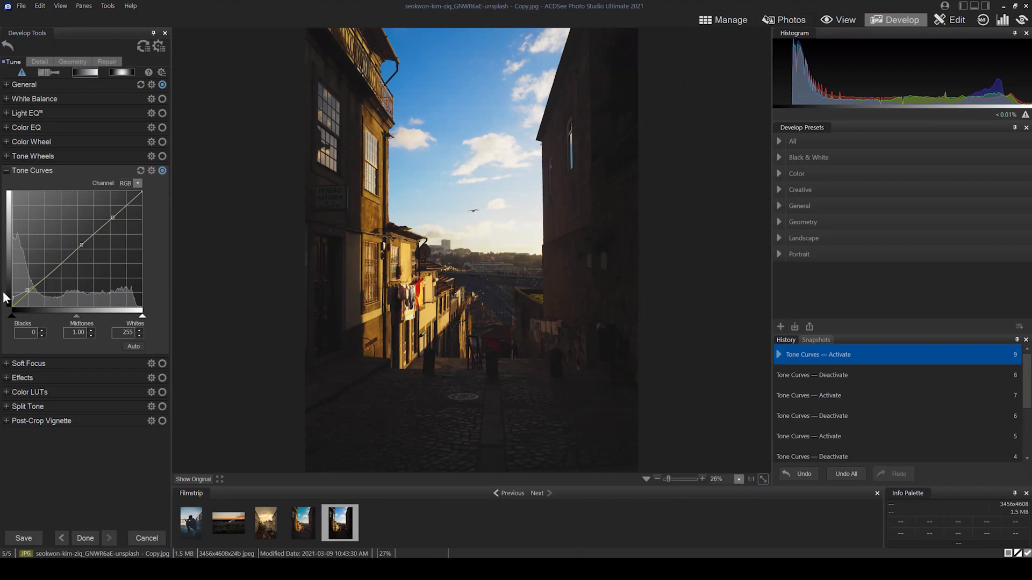
# Look through the tone curve's channel and group settings options, and collapse the Tone Curves group
pyautogui.click(138, 184)
pyautogui.click(150, 181)
pyautogui.click(152, 171)
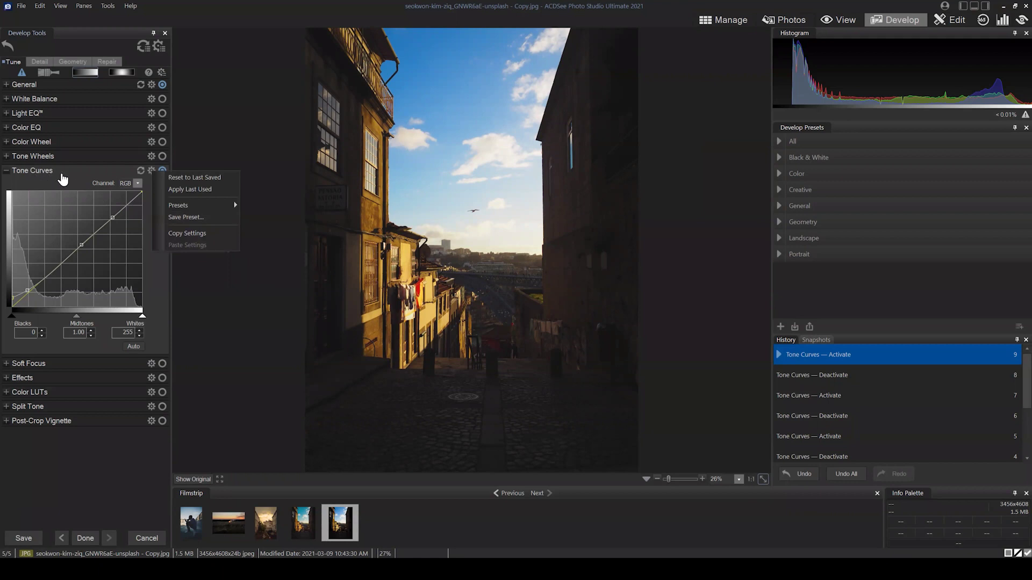
pyautogui.click(7, 175)
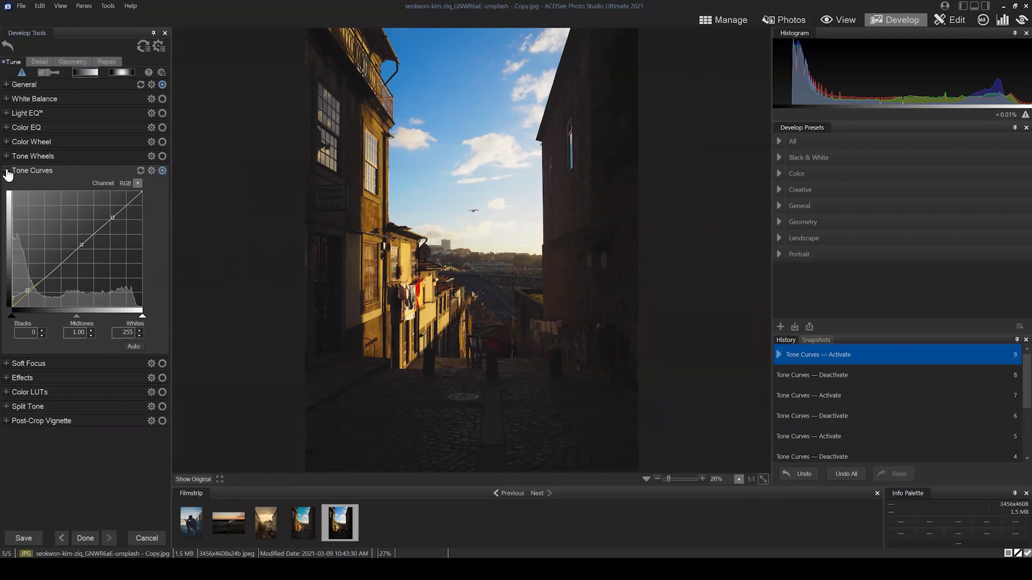
pyautogui.click(8, 175)
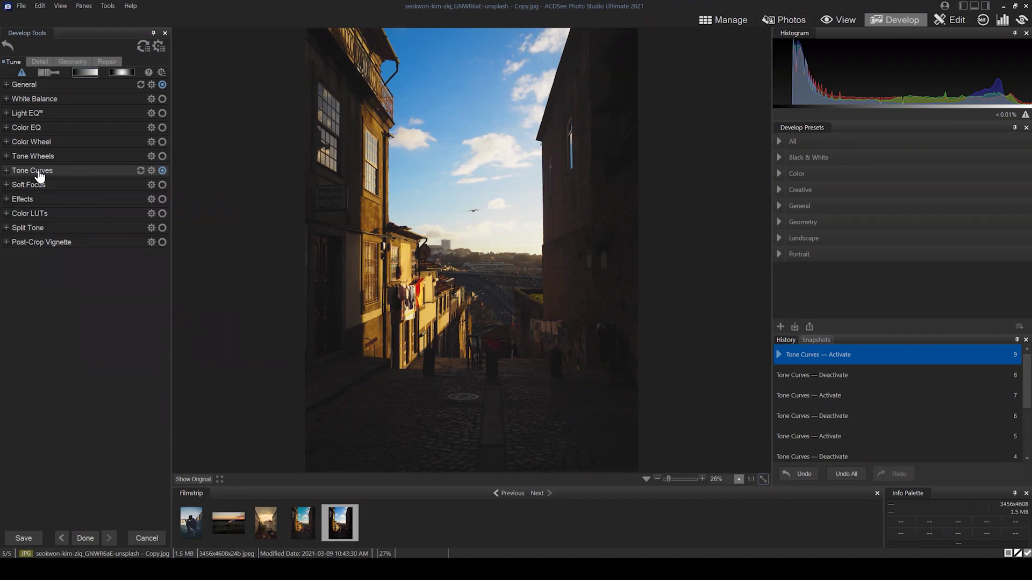
# Expand the General adjustments and set the exposure to -12 (-0.12 eV)
pyautogui.click(15, 86)
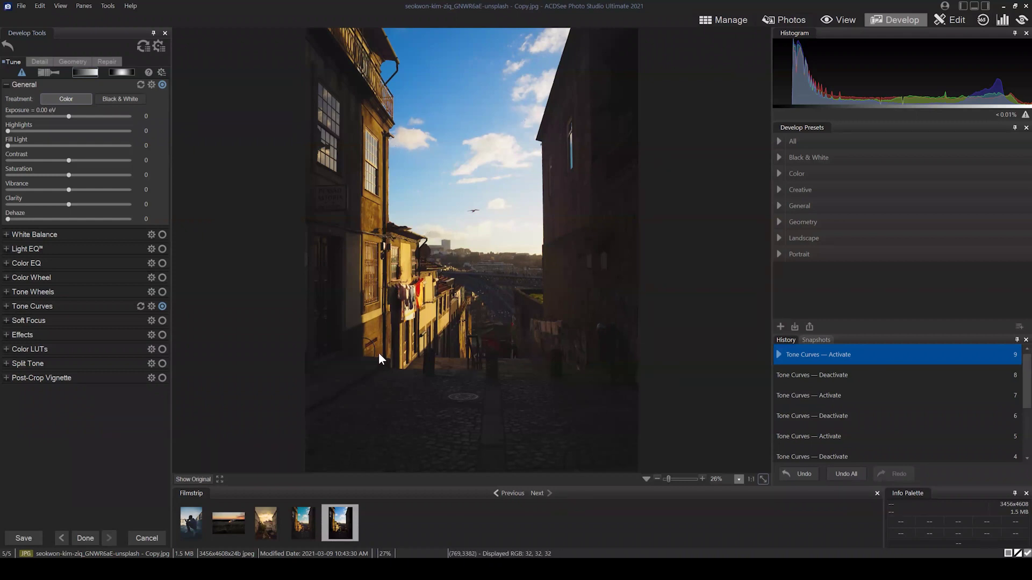
pyautogui.moveTo(67, 117); pyautogui.dragTo(66, 118)
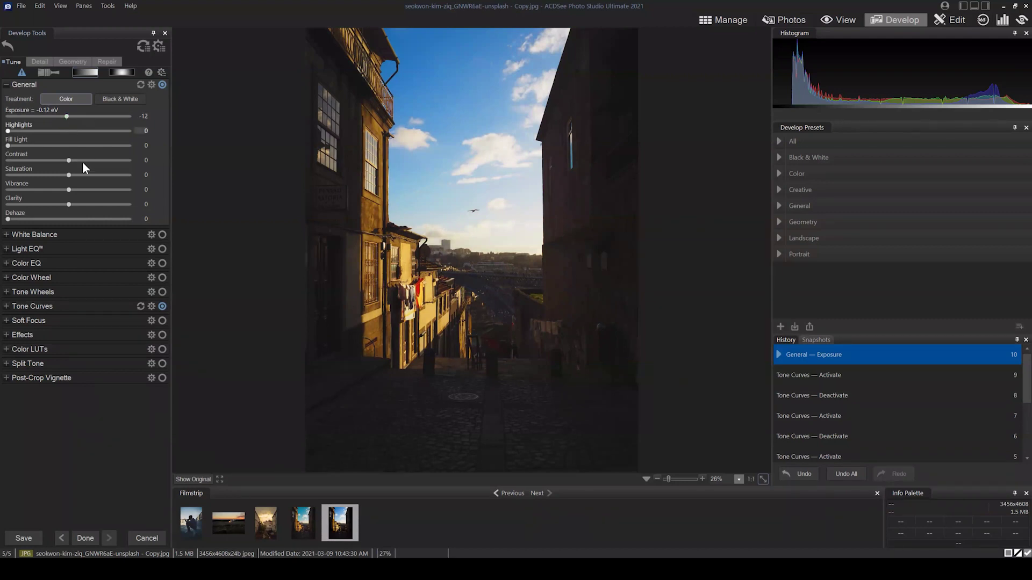
# Try the contrast at -100 and at 71, and hide the clipping overlay
pyautogui.moveTo(69, 160); pyautogui.dragTo(3, 159)
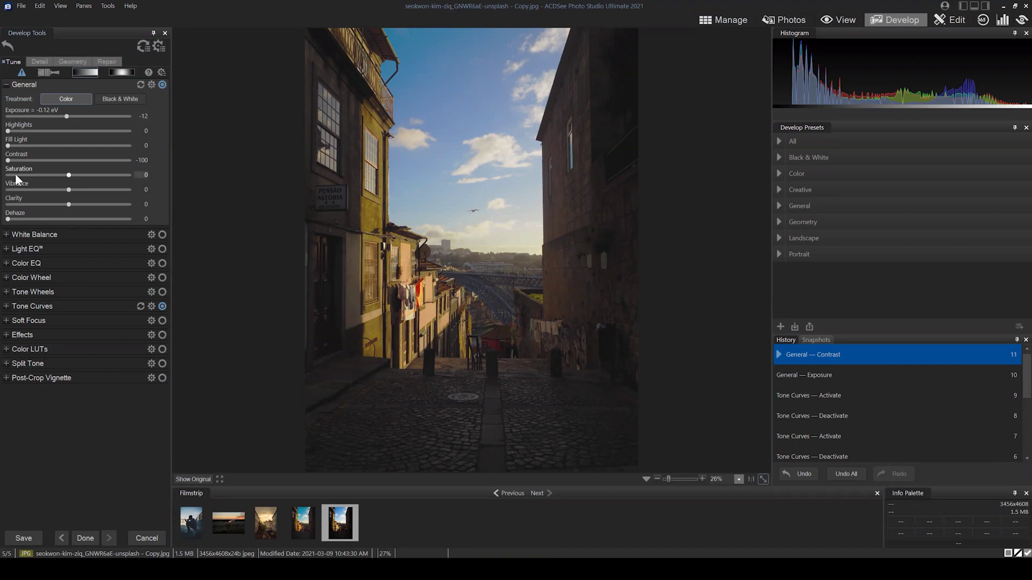
pyautogui.moveTo(7, 160); pyautogui.dragTo(111, 159)
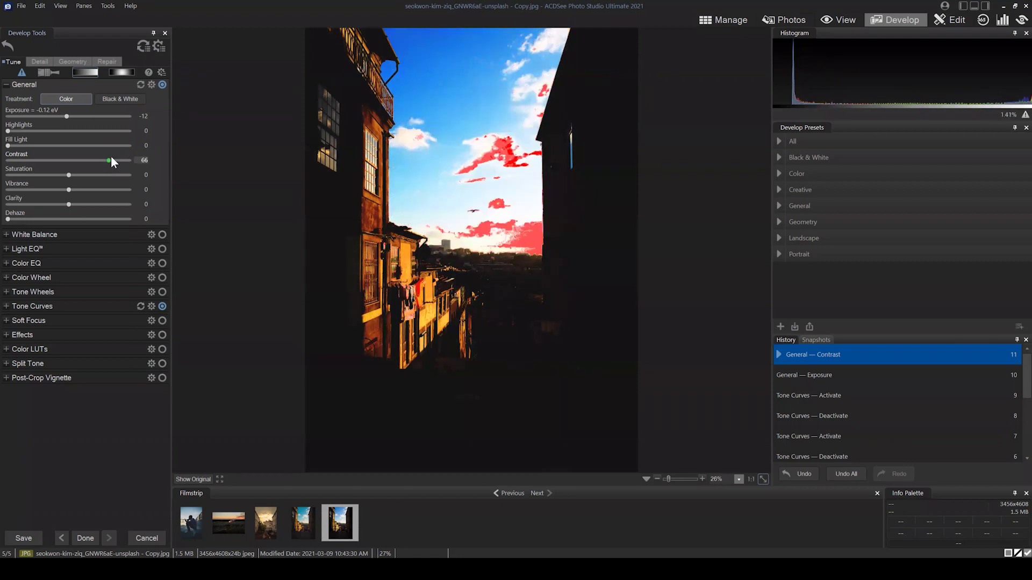
pyautogui.click(21, 73)
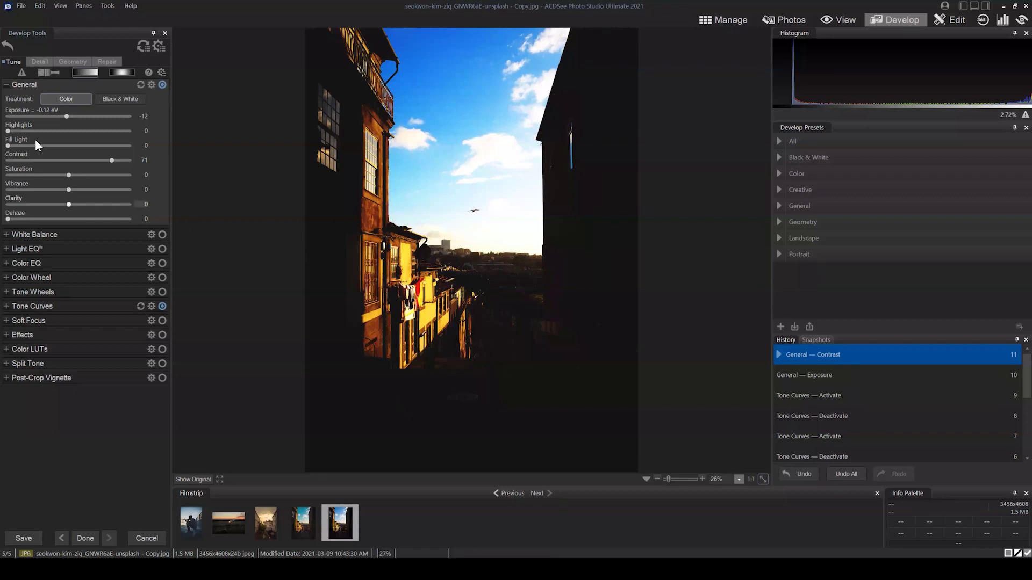
# Try the contrast at -43, reset it to 0, and lower it to -47
pyautogui.moveTo(104, 159); pyautogui.dragTo(42, 160)
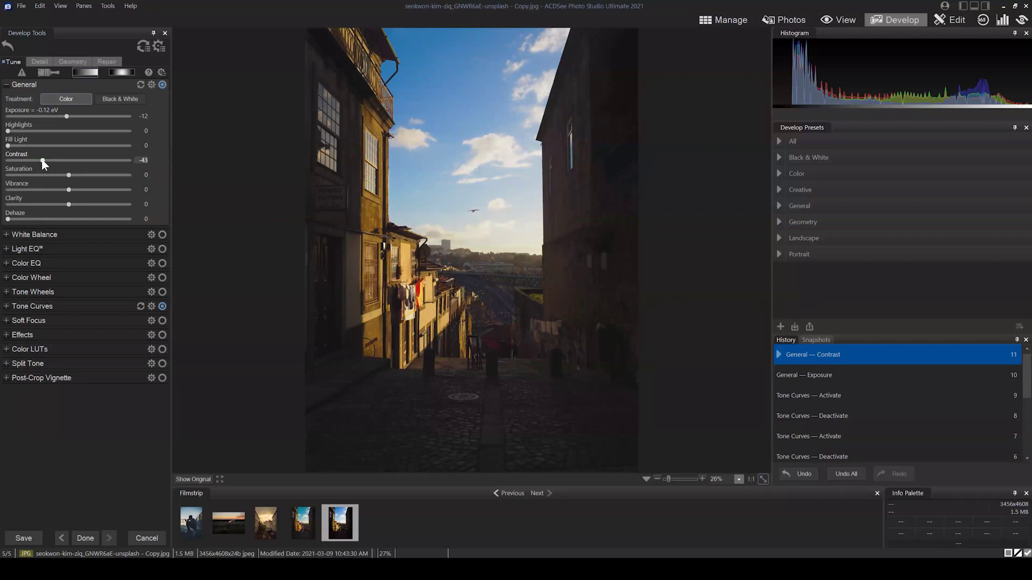
pyautogui.doubleClick(63, 159)
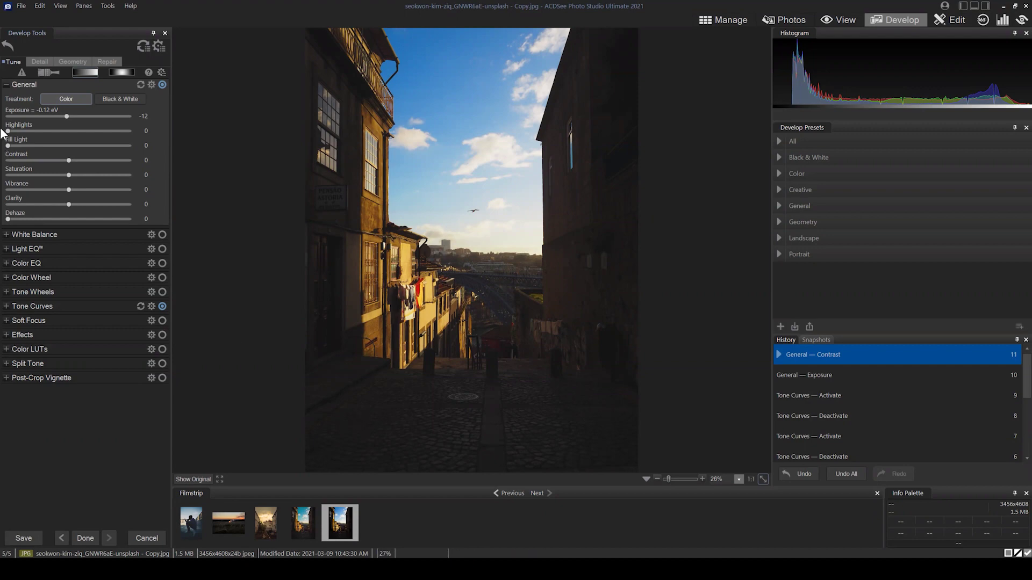
pyautogui.click(46, 160)
pyautogui.moveTo(46, 159)
pyautogui.mouseDown()
pyautogui.moveTo(25, 159)
pyautogui.moveTo(41, 160)
pyautogui.mouseUp()
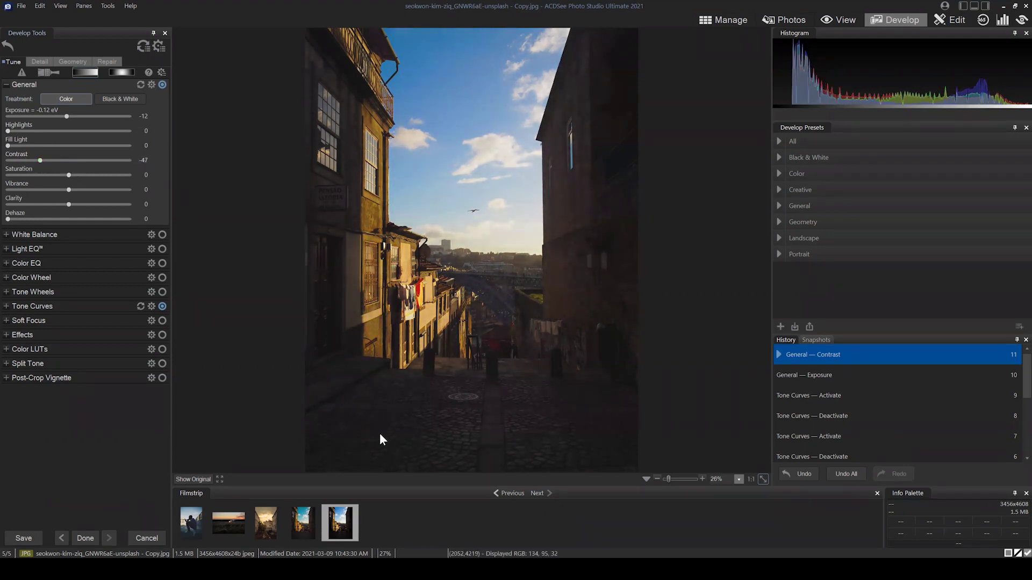
# Reset the contrast to 0, lower it to -55, and settle it at -50
pyautogui.doubleClick(70, 160)
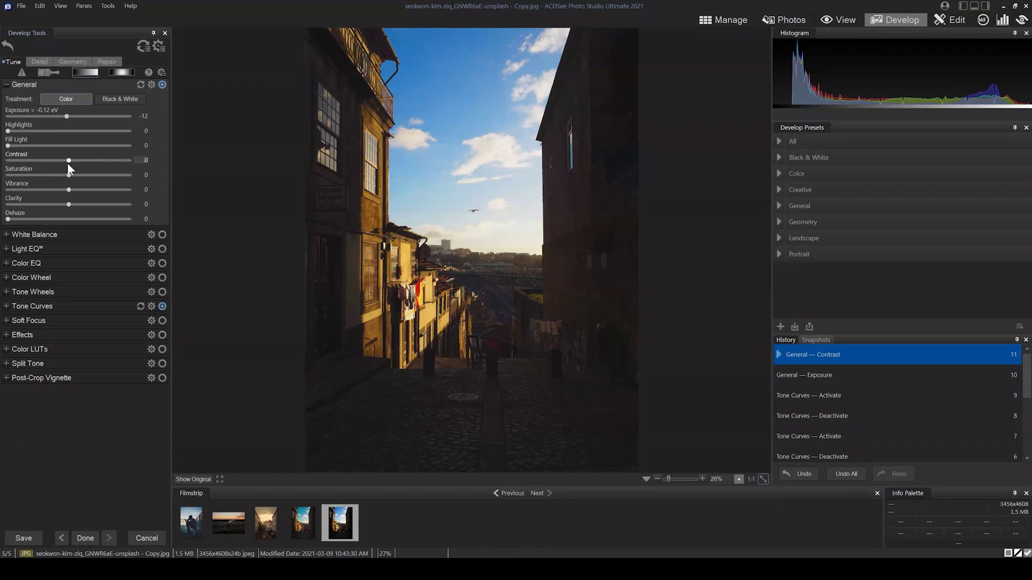
pyautogui.moveTo(63, 159); pyautogui.dragTo(34, 160)
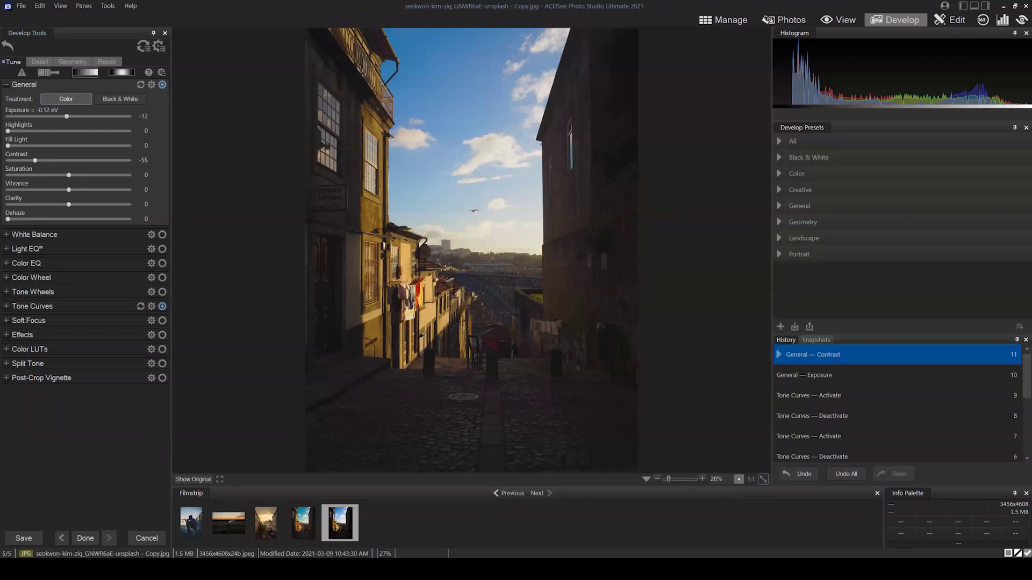
pyautogui.moveTo(36, 160); pyautogui.dragTo(38, 160)
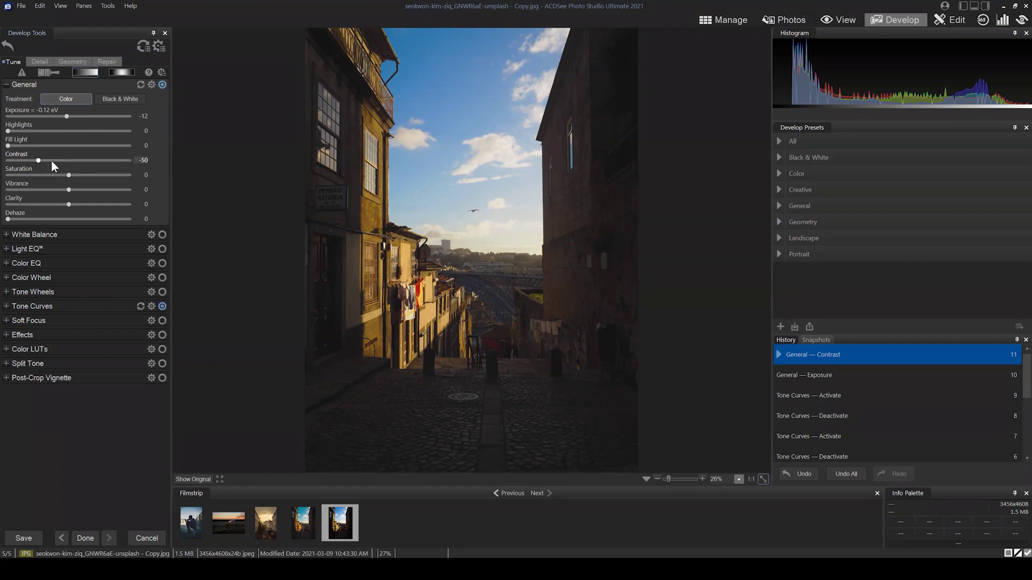
# Collapse the General adjustments, review the RGB tone curve, and return to the General adjustments
pyautogui.click(7, 85)
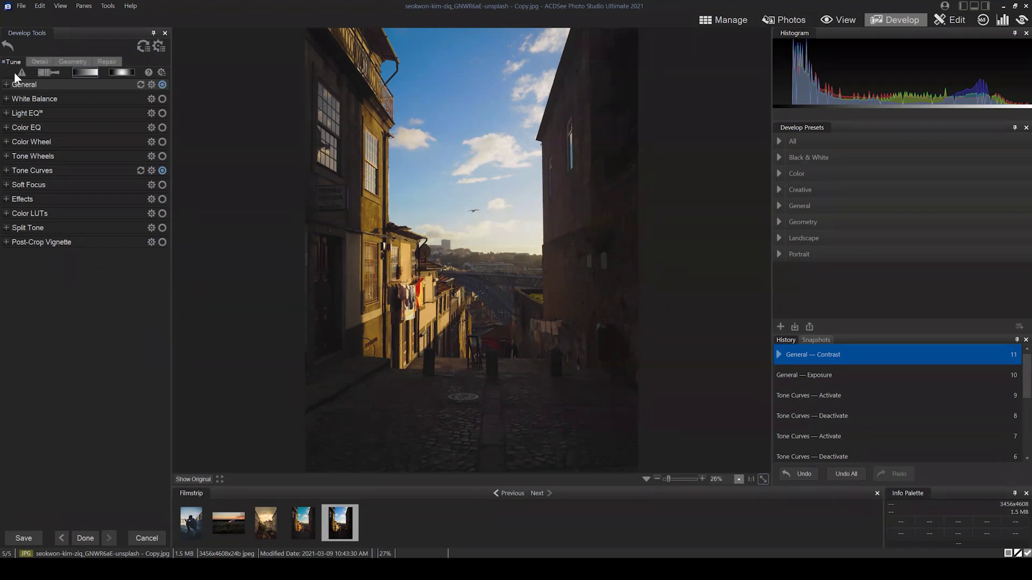
pyautogui.click(24, 171)
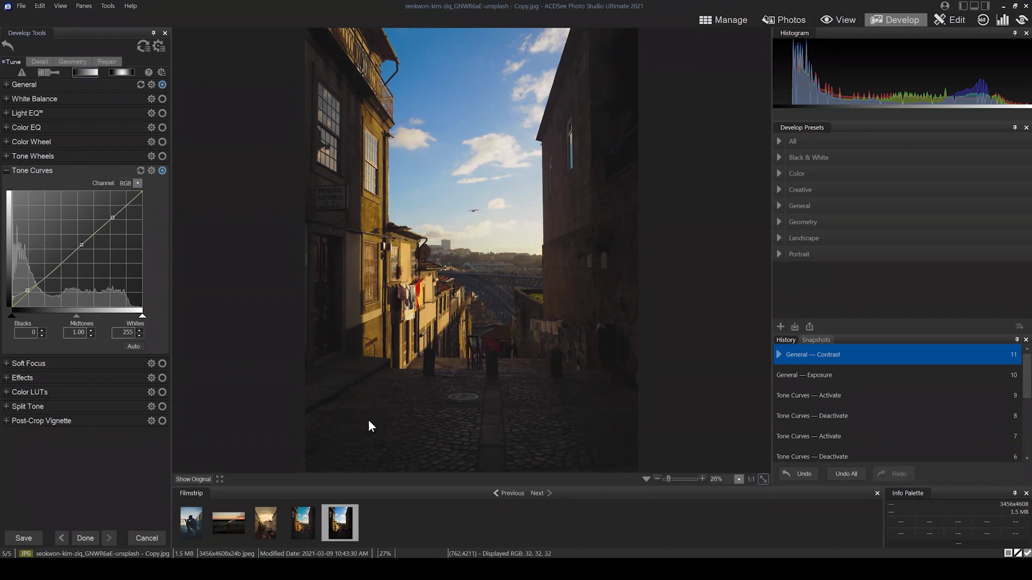
pyautogui.click(6, 171)
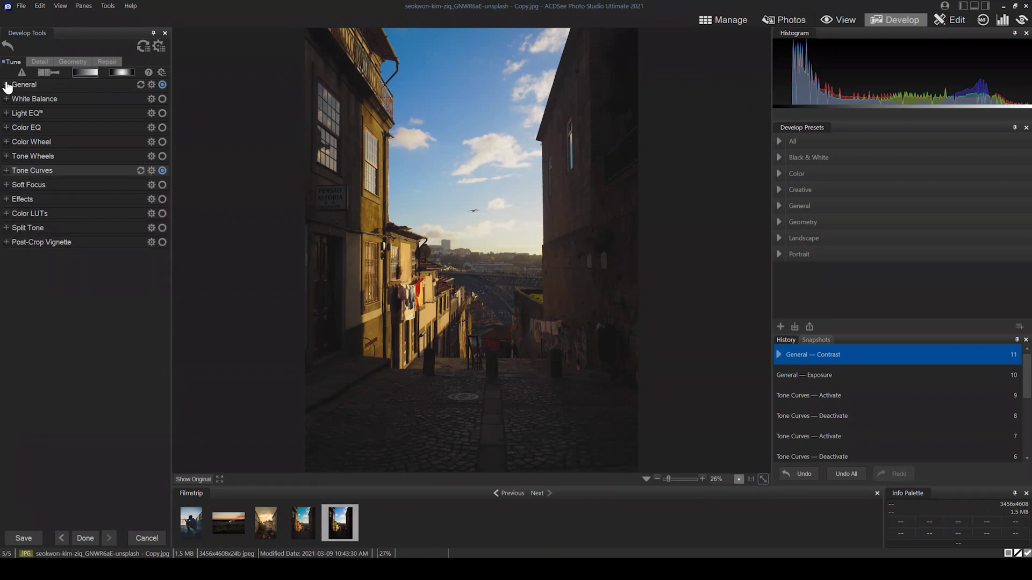
pyautogui.click(6, 84)
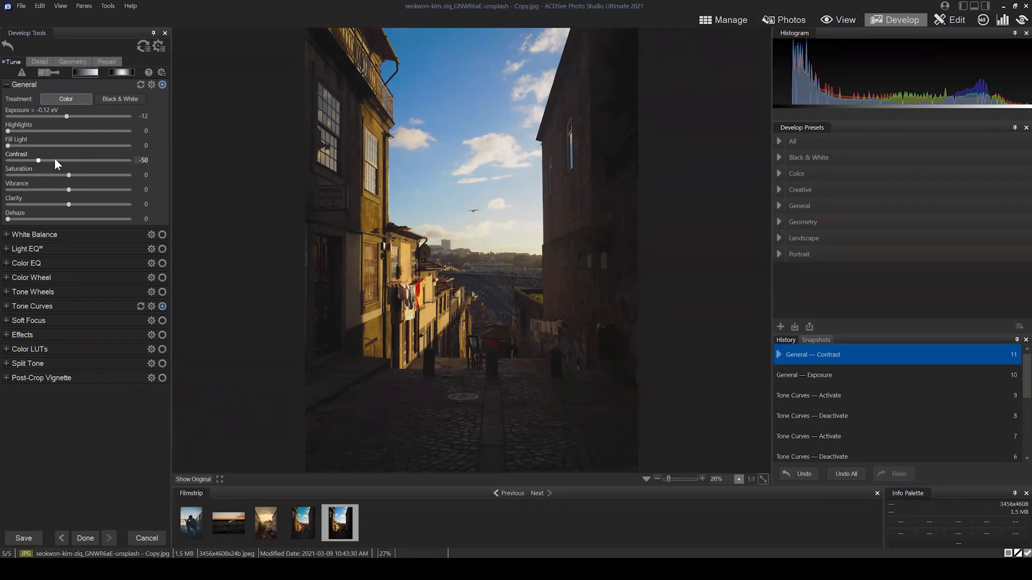
# Use Light EQ in Basic mode, try its shadows at -100, and settle them at -15
pyautogui.click(6, 86)
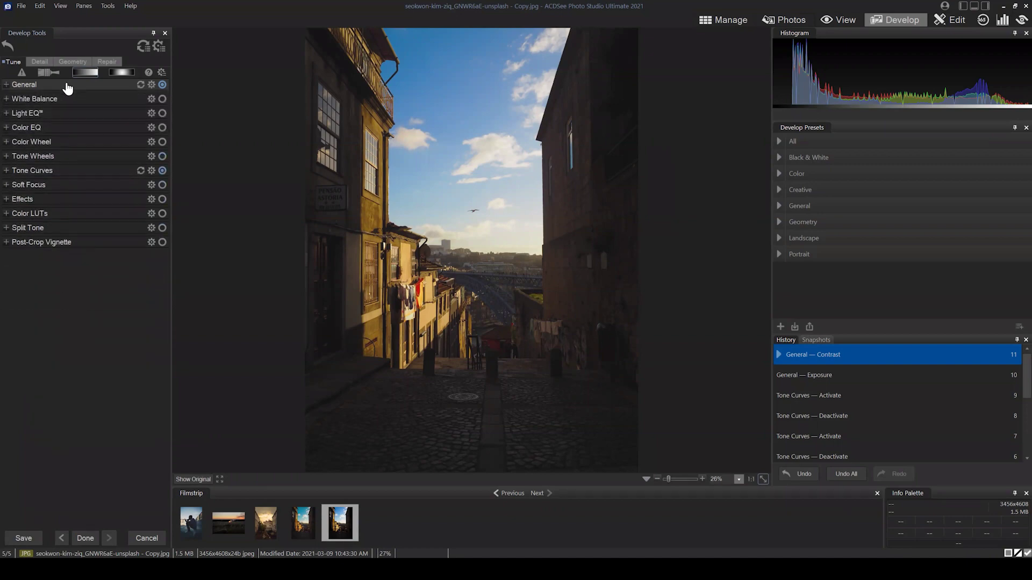
pyautogui.click(7, 113)
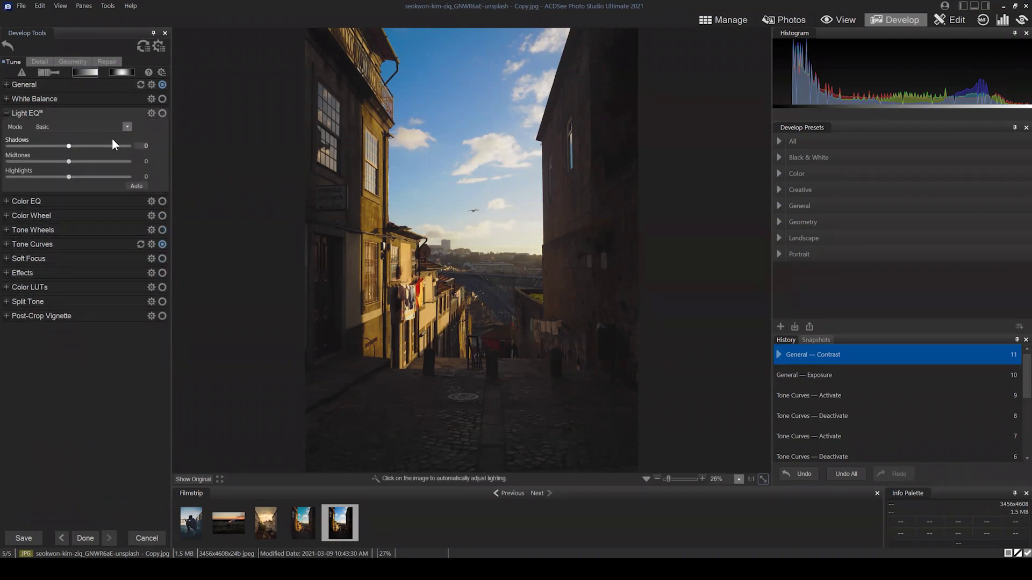
pyautogui.click(128, 126)
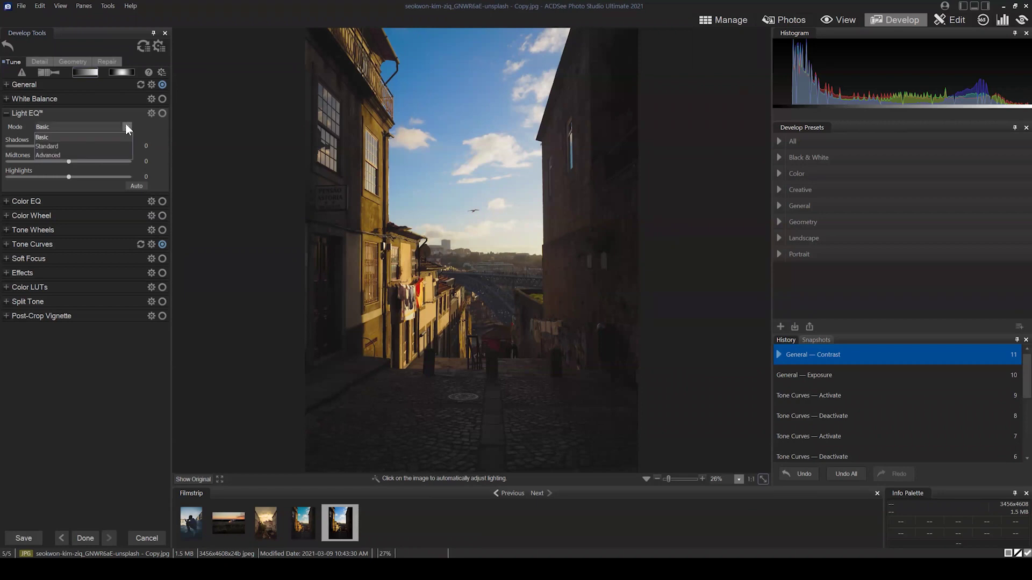
pyautogui.click(50, 133)
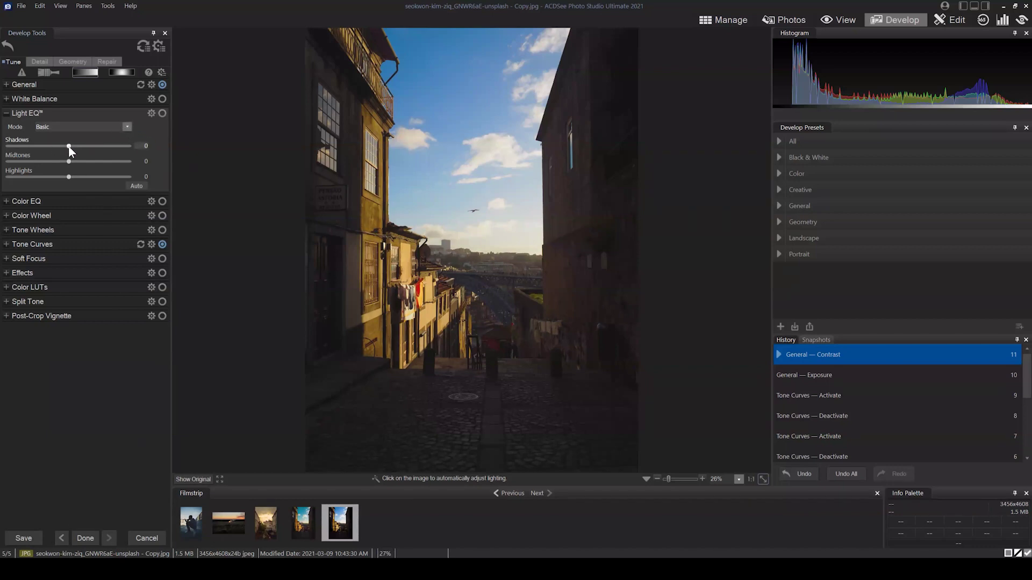
pyautogui.moveTo(70, 146); pyautogui.dragTo(2, 153)
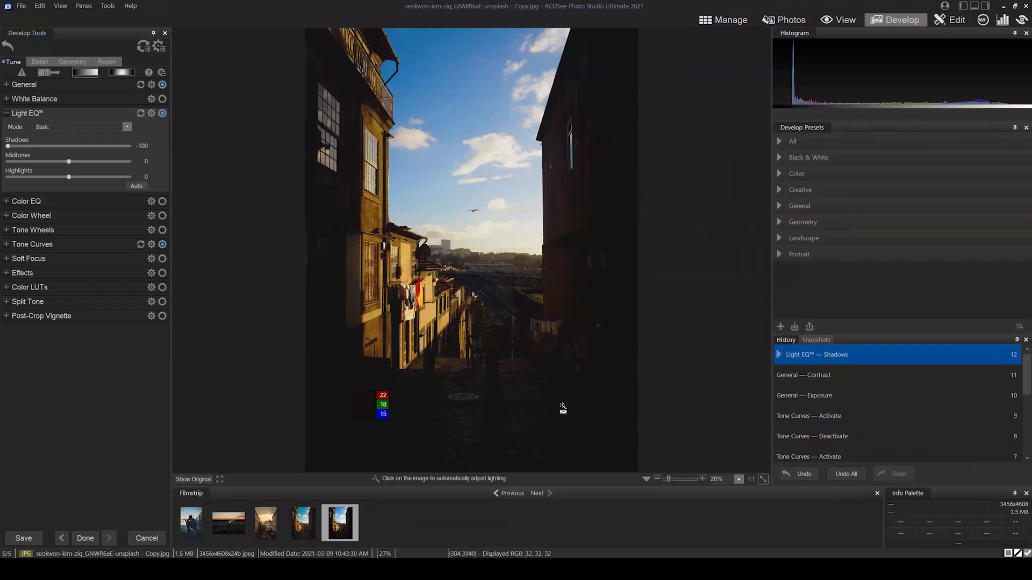
pyautogui.moveTo(8, 146); pyautogui.dragTo(57, 146)
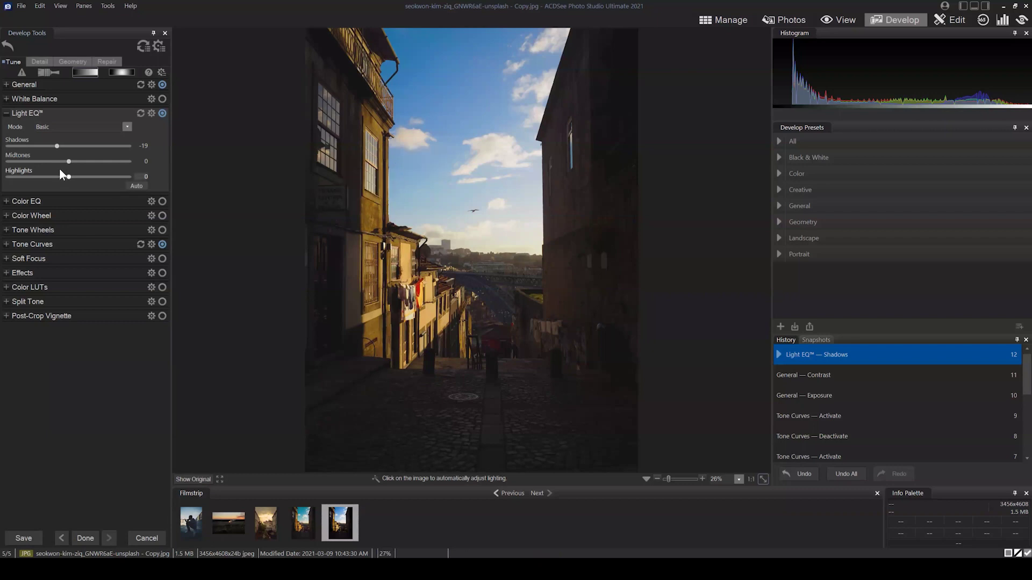
pyautogui.moveTo(58, 144); pyautogui.dragTo(59, 144)
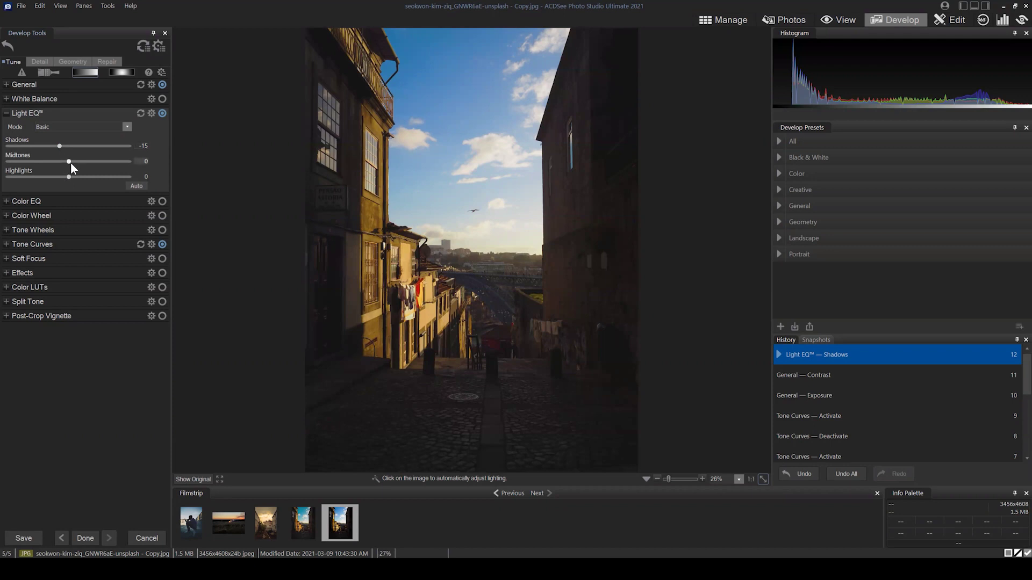
# Raise the Light EQ midtones to 7, try them at 87, and return them to 7
pyautogui.moveTo(68, 161)
pyautogui.mouseDown()
pyautogui.moveTo(54, 161)
pyautogui.moveTo(82, 161)
pyautogui.moveTo(74, 162)
pyautogui.mouseUp()
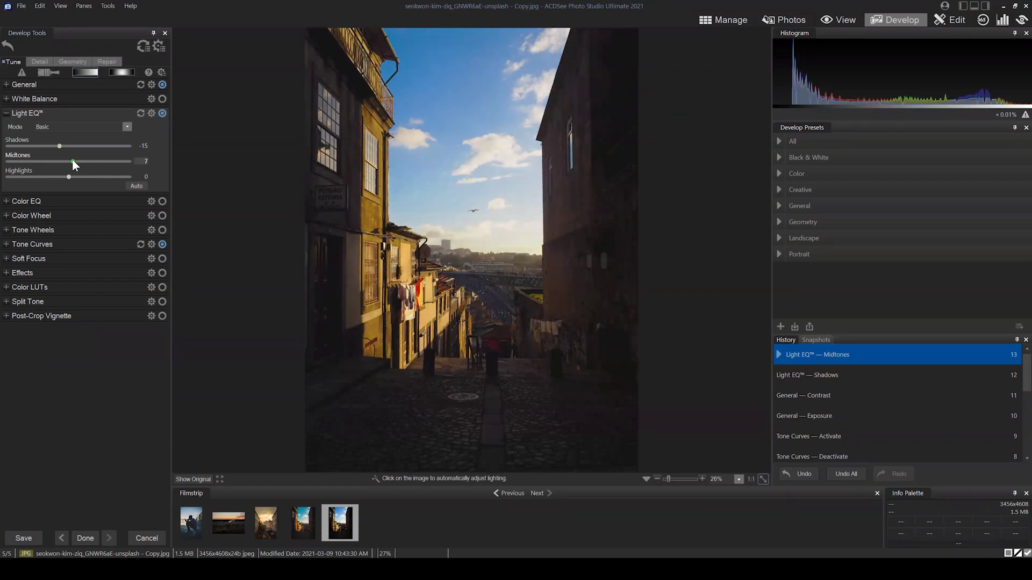
pyautogui.moveTo(122, 153)
pyautogui.mouseDown()
pyautogui.moveTo(162, 153)
pyautogui.moveTo(118, 160)
pyautogui.mouseUp()
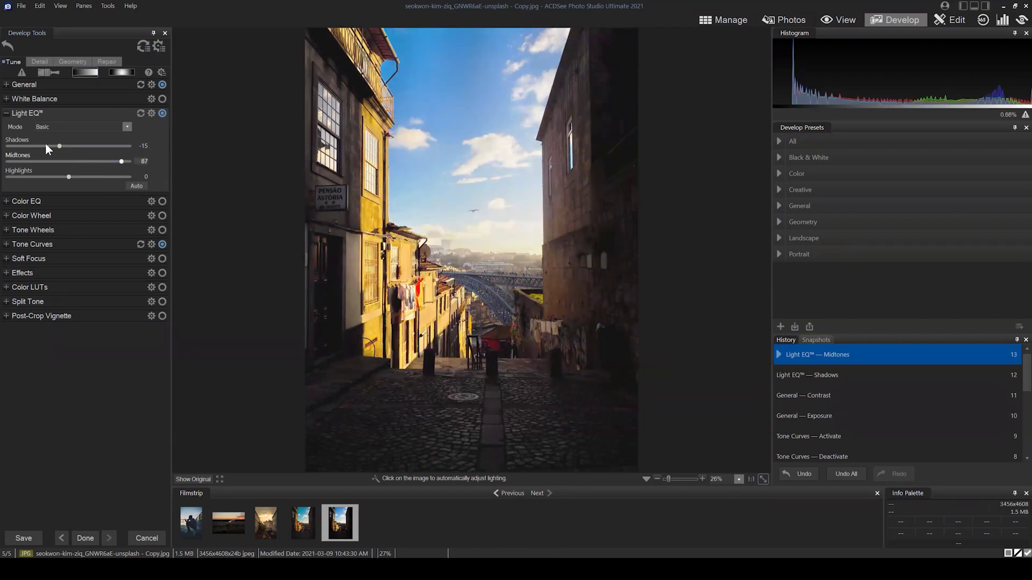
pyautogui.moveTo(122, 161); pyautogui.dragTo(73, 162)
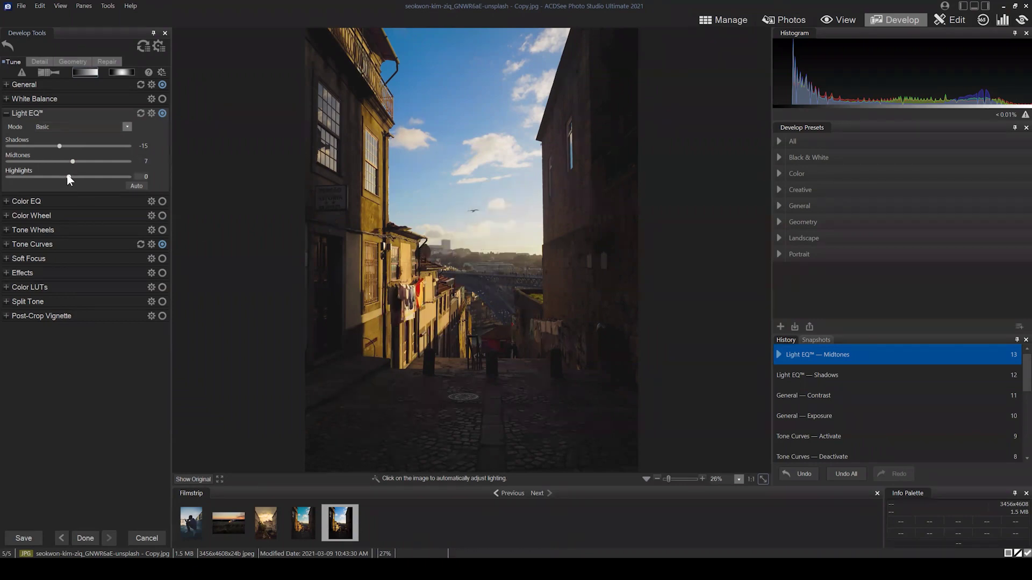
# Try the Light EQ highlights at -100 and 100, check the clipping at 100, and settle them at -20
pyautogui.moveTo(69, 175); pyautogui.dragTo(8, 176)
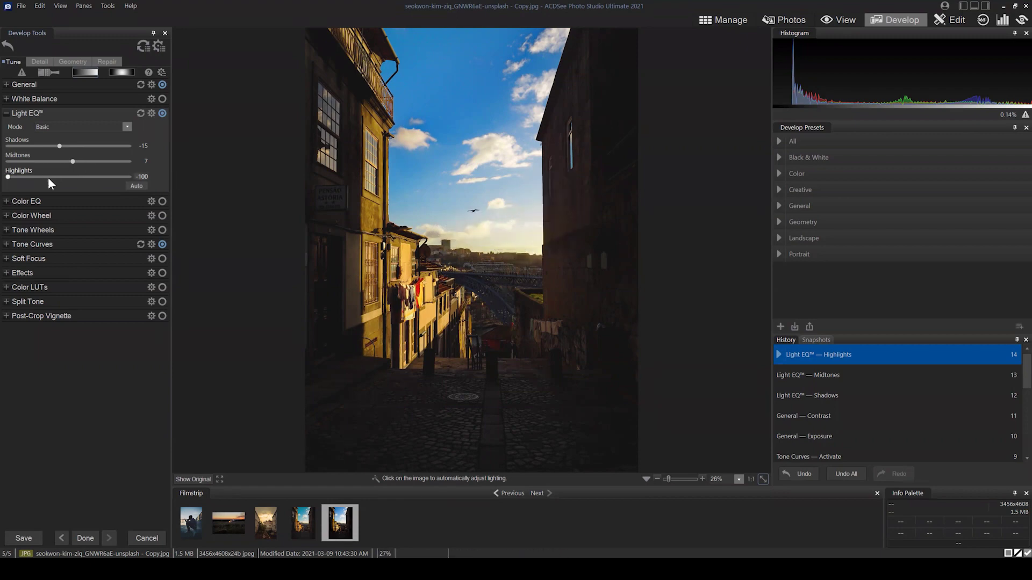
pyautogui.moveTo(69, 176); pyautogui.dragTo(211, 170)
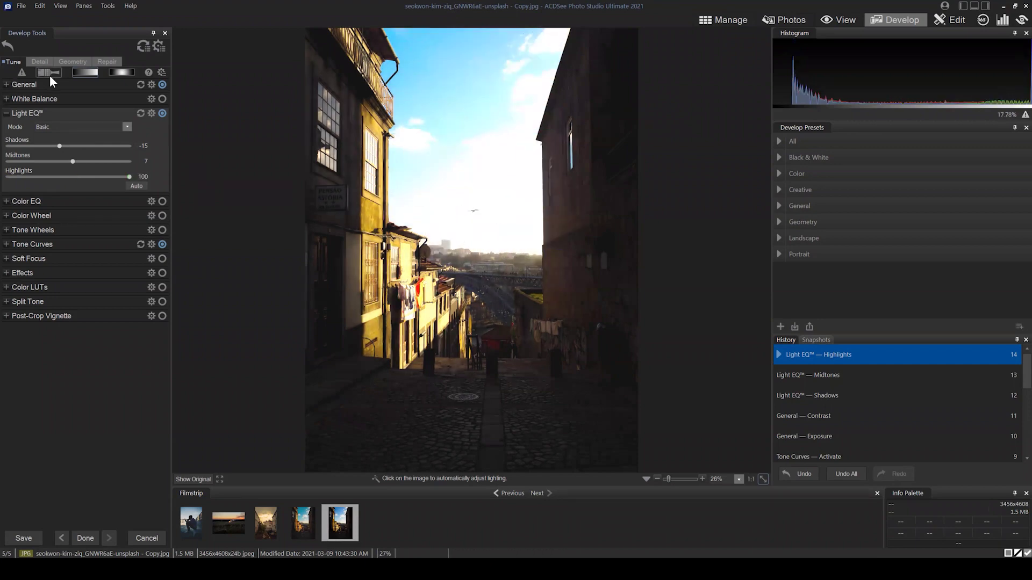
pyautogui.click(18, 72)
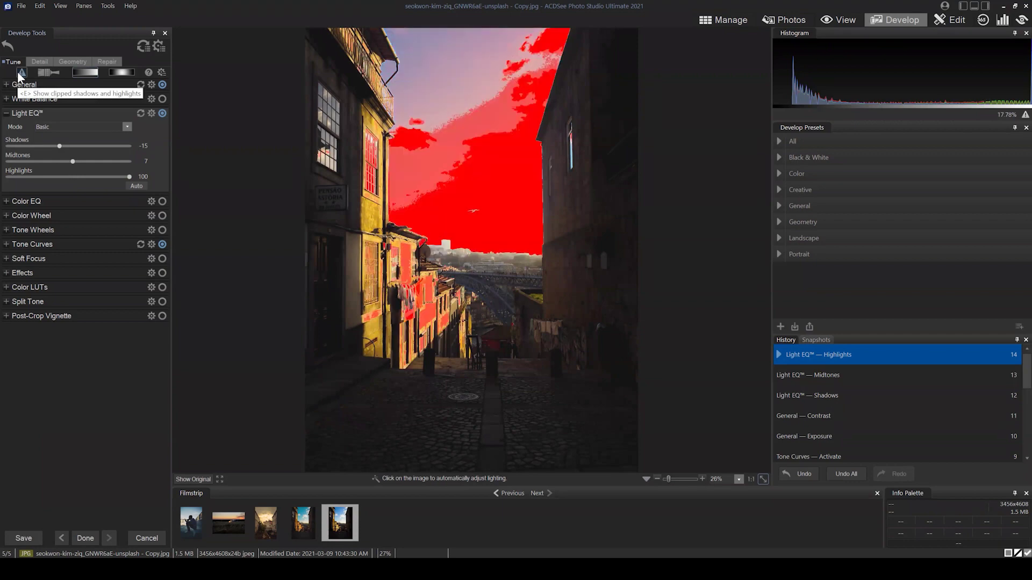
pyautogui.moveTo(128, 177); pyautogui.dragTo(54, 177)
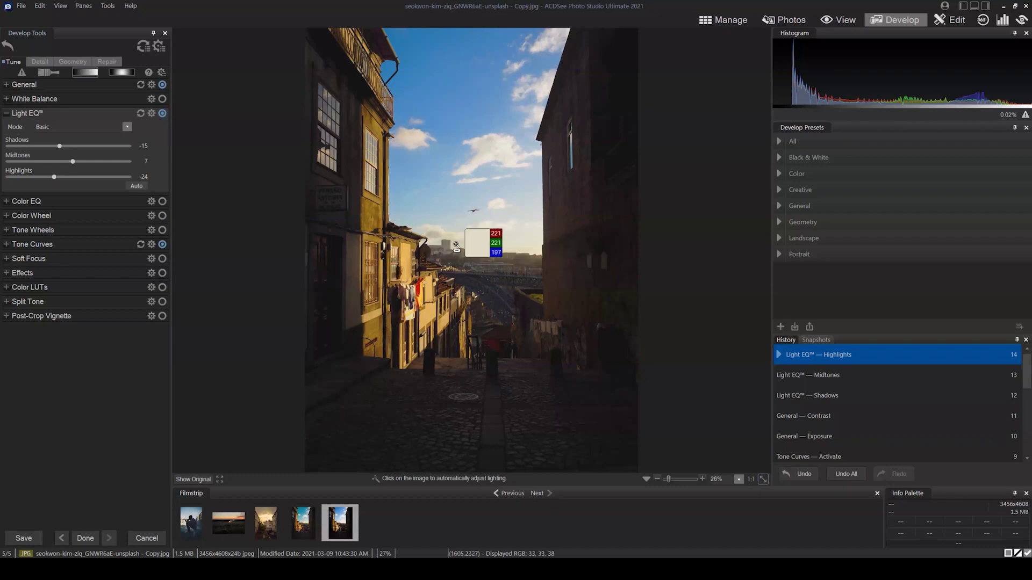
pyautogui.moveTo(54, 177); pyautogui.dragTo(57, 178)
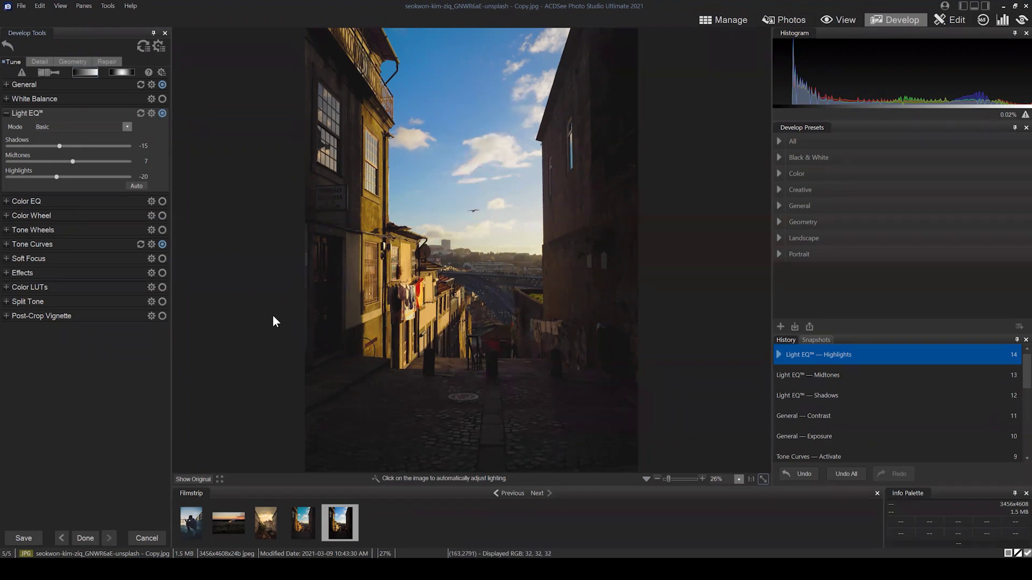
# In Color EQ, try the yellow saturation at 30, bring it to -1, and raise the orange saturation to 31
pyautogui.click(7, 115)
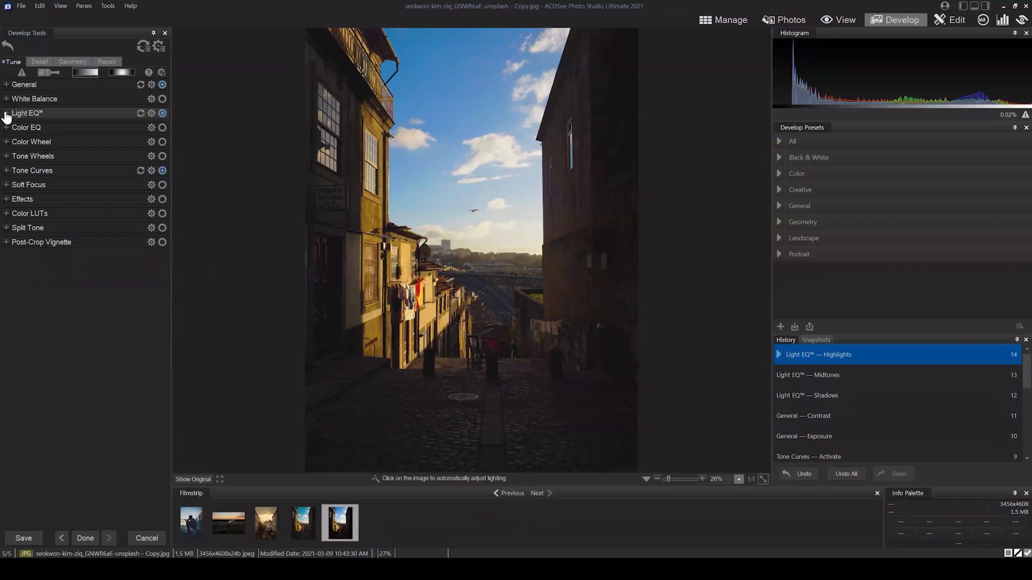
pyautogui.click(7, 129)
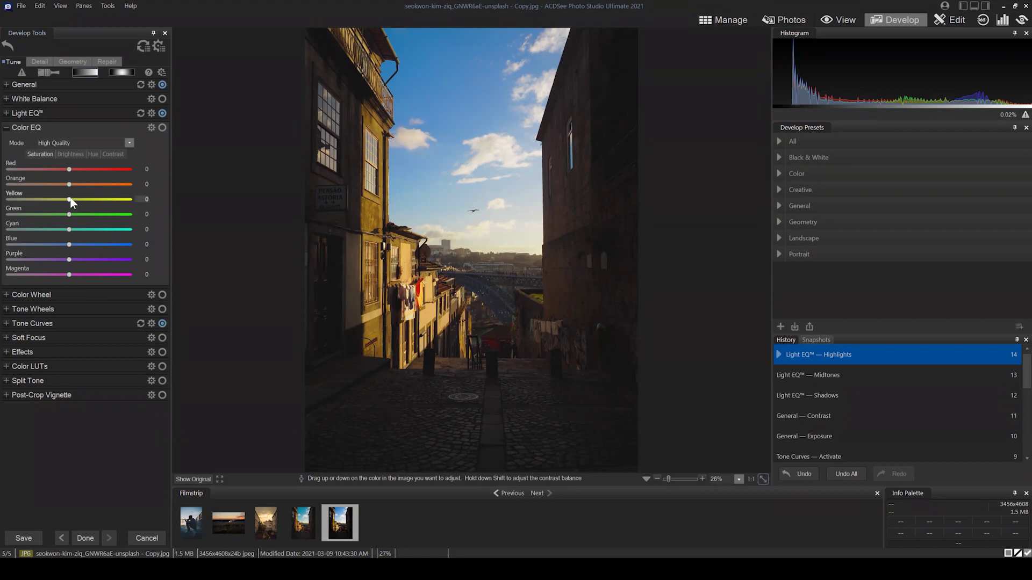
pyautogui.moveTo(70, 200); pyautogui.dragTo(144, 200)
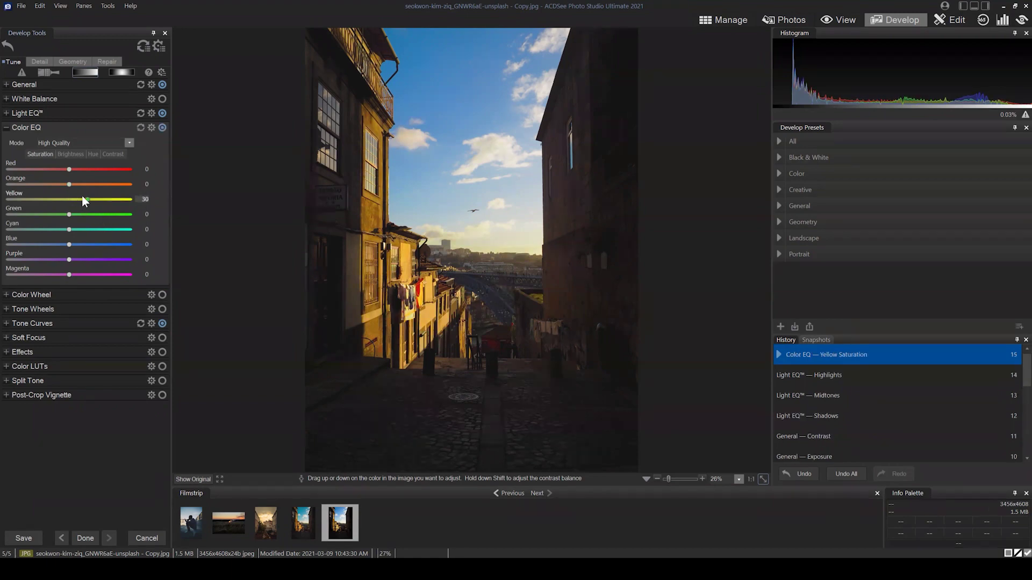
pyautogui.moveTo(82, 195)
pyautogui.mouseDown()
pyautogui.moveTo(68, 195)
pyautogui.moveTo(73, 182)
pyautogui.moveTo(103, 182)
pyautogui.moveTo(89, 183)
pyautogui.mouseUp()
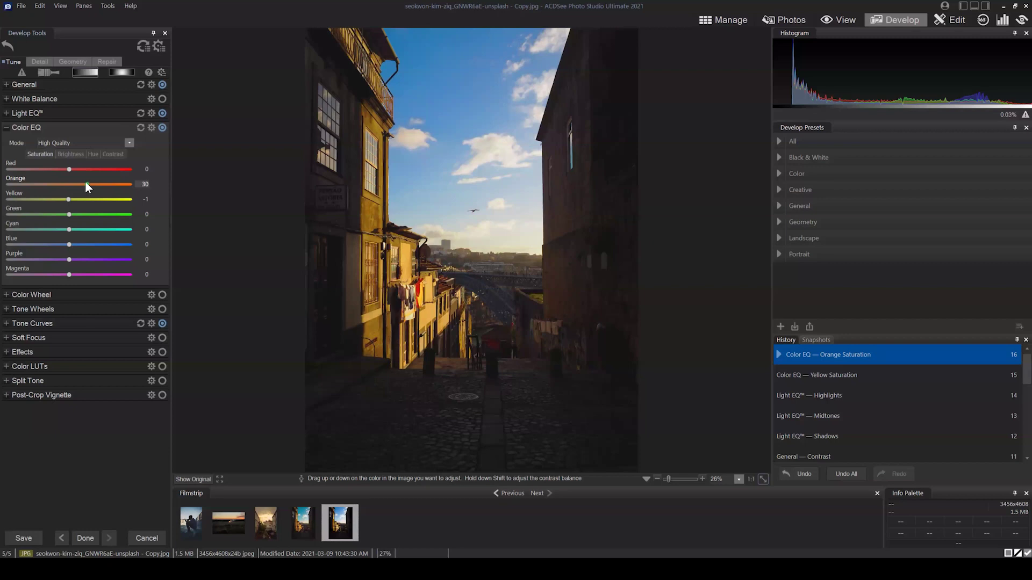
pyautogui.moveTo(100, 182); pyautogui.dragTo(87, 182)
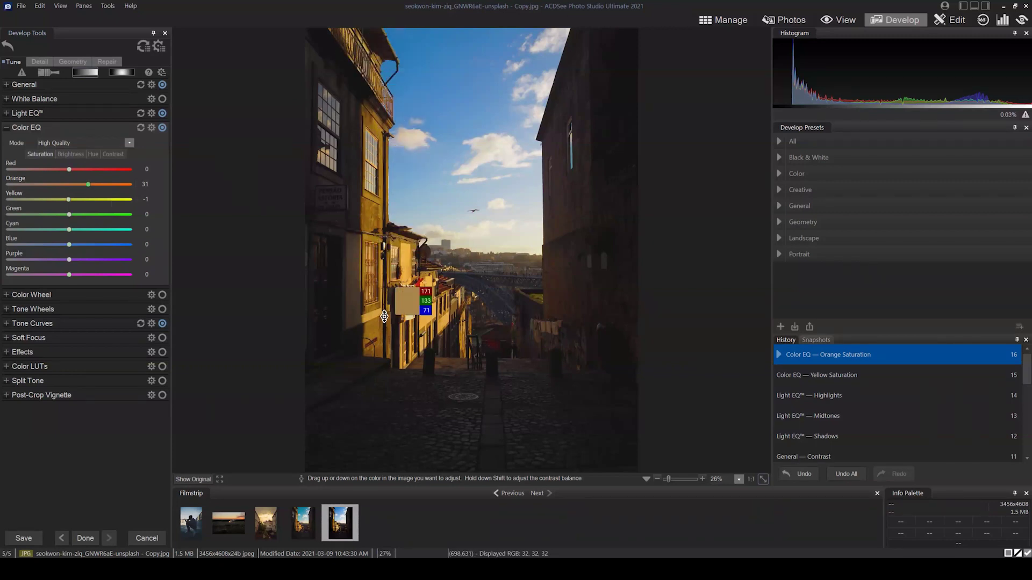
# Try the yellow saturation at -100 and 100, and settle on 30 for orange and 15 for yellow
pyautogui.moveTo(69, 199); pyautogui.dragTo(33, 200)
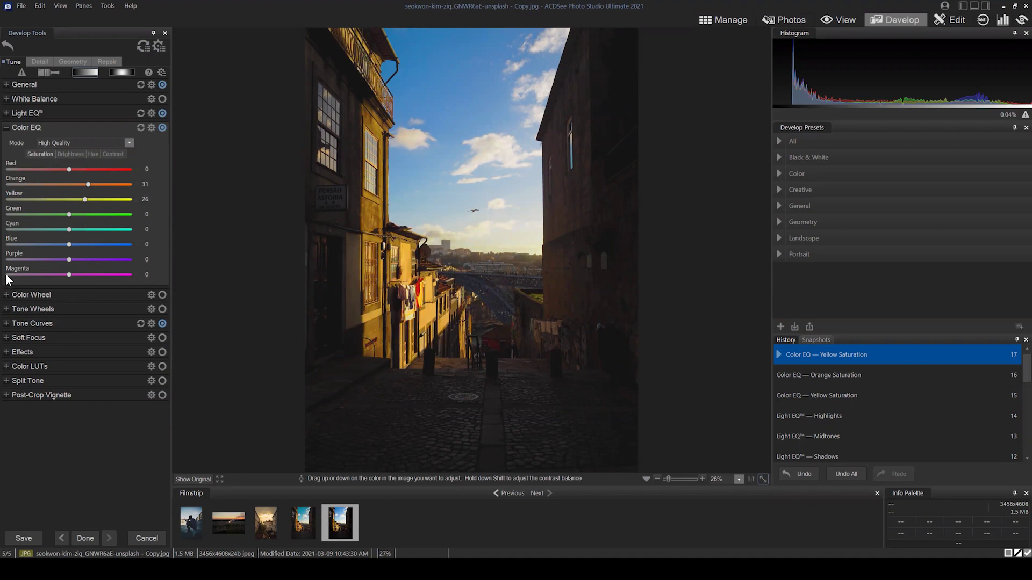
pyautogui.moveTo(85, 199); pyautogui.dragTo(1, 204)
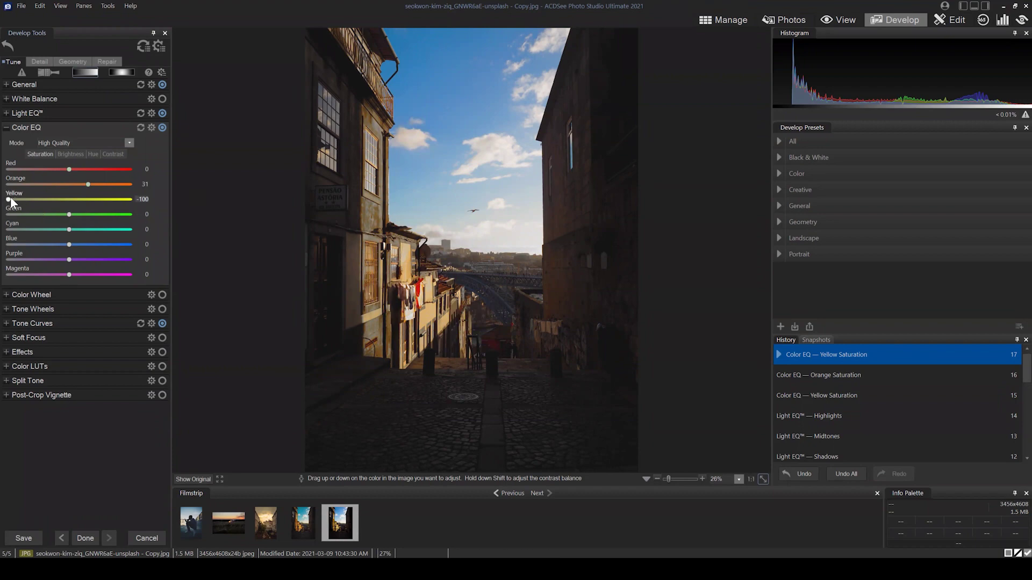
pyautogui.moveTo(8, 198); pyautogui.dragTo(486, 212)
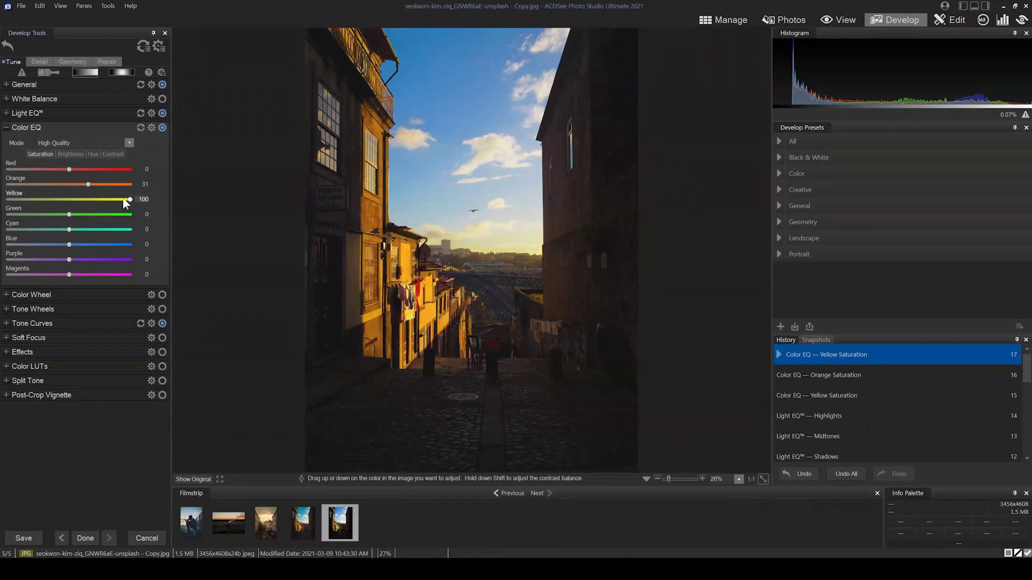
pyautogui.moveTo(81, 196); pyautogui.dragTo(101, 184)
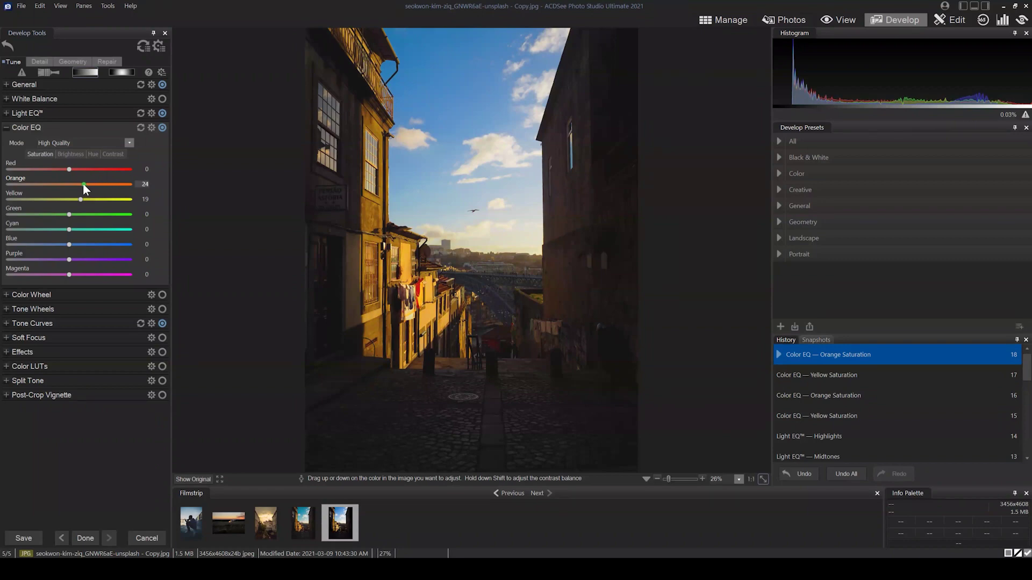
pyautogui.moveTo(87, 185); pyautogui.dragTo(77, 198)
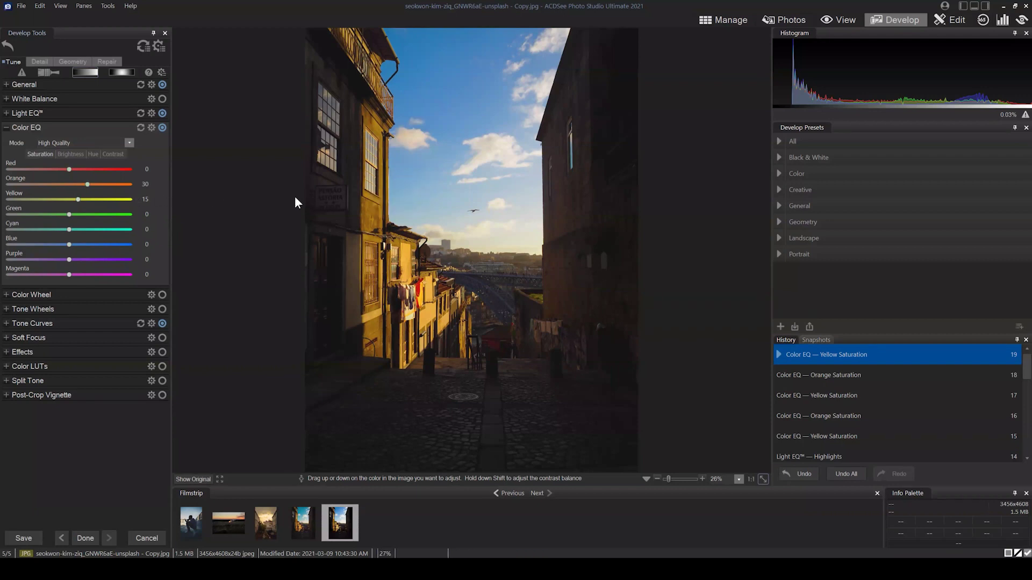
# Switch from Color EQ to the Color Wheel and rotate its selected range from the reds to the yellows and greens
pyautogui.click(7, 128)
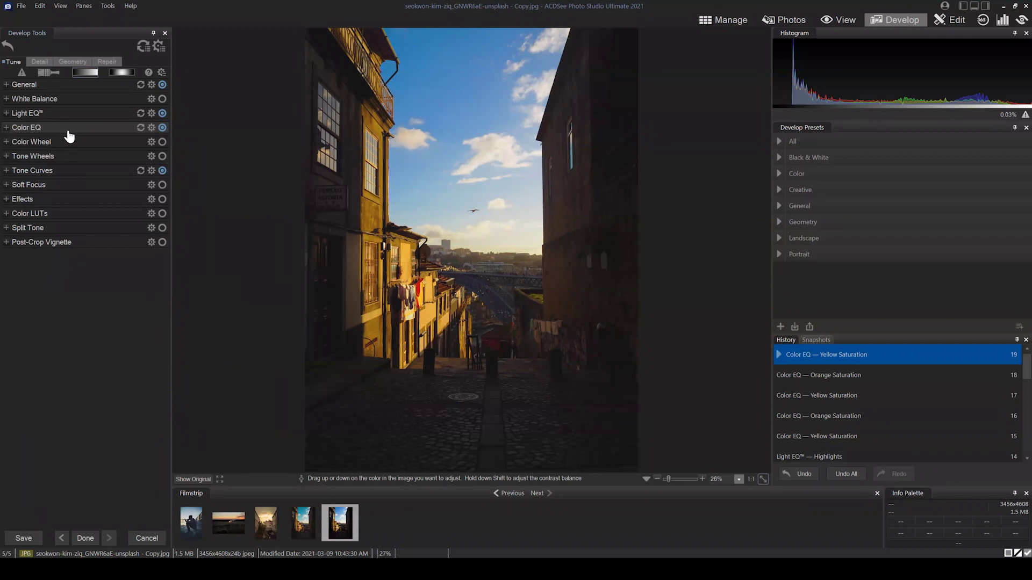
pyautogui.click(6, 143)
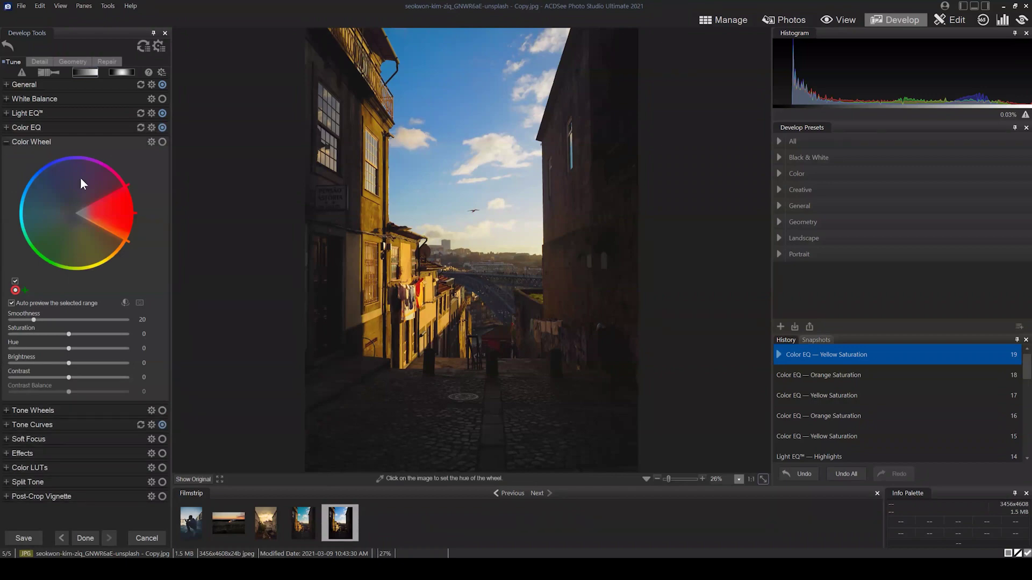
pyautogui.click(7, 128)
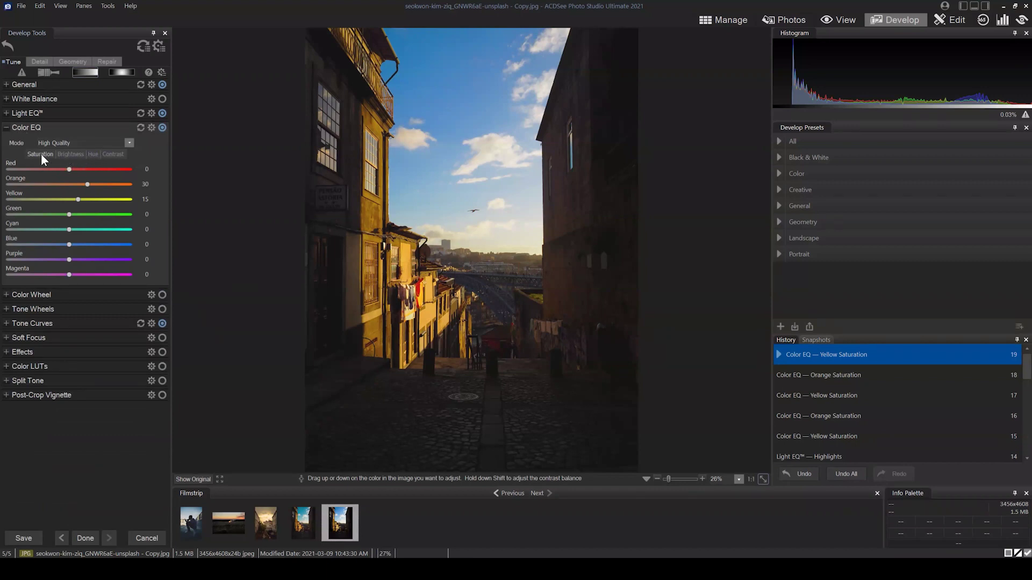
pyautogui.click(6, 127)
pyautogui.click(7, 142)
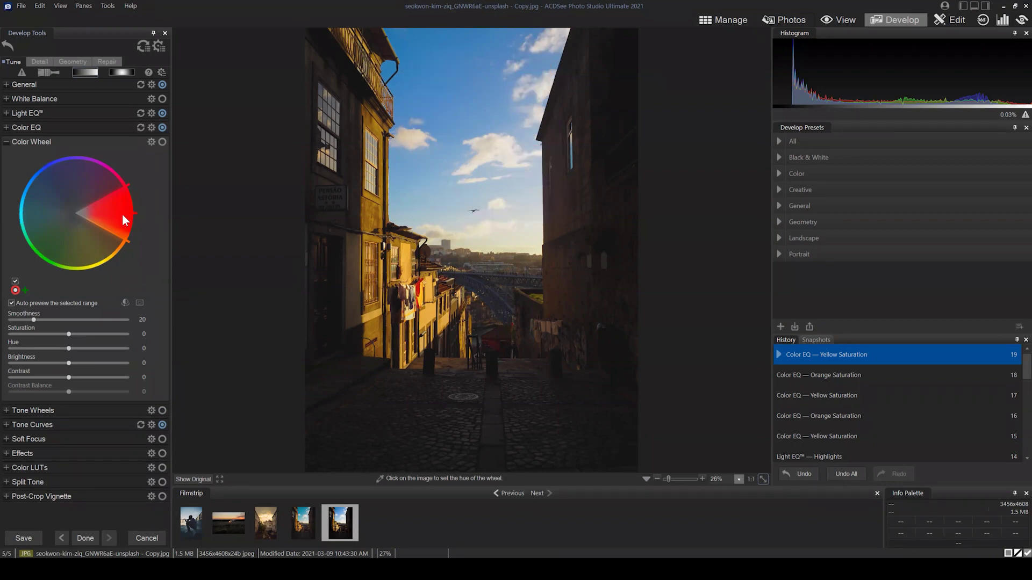
pyautogui.moveTo(123, 215); pyautogui.dragTo(100, 218)
pyautogui.moveTo(91, 202); pyautogui.dragTo(70, 259)
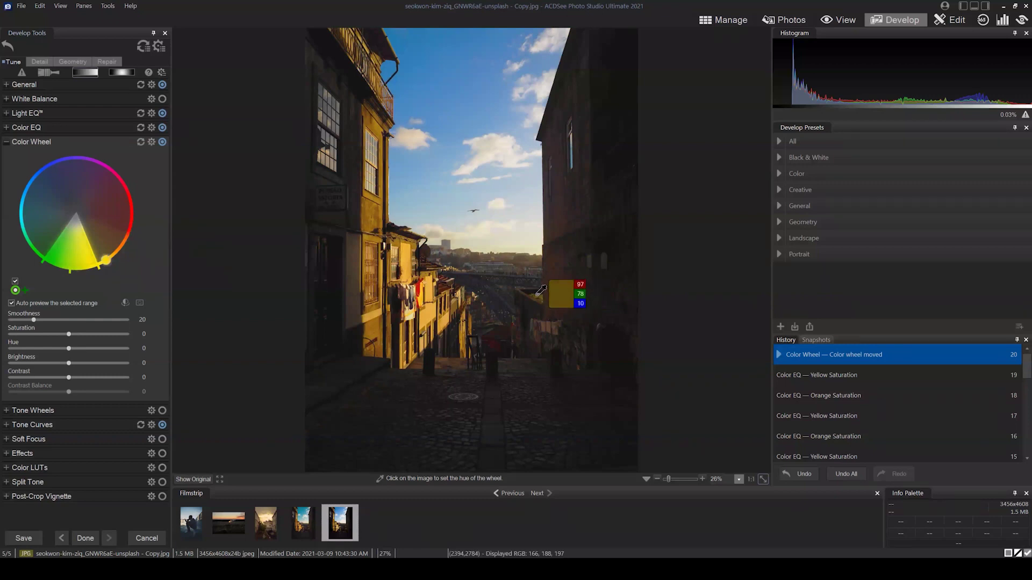
# Move the Color Wheel's selected range to the blues and widen it towards cyan to cover the sky
pyautogui.moveTo(71, 252); pyautogui.dragTo(18, 212)
pyautogui.moveTo(50, 171); pyautogui.dragTo(73, 167)
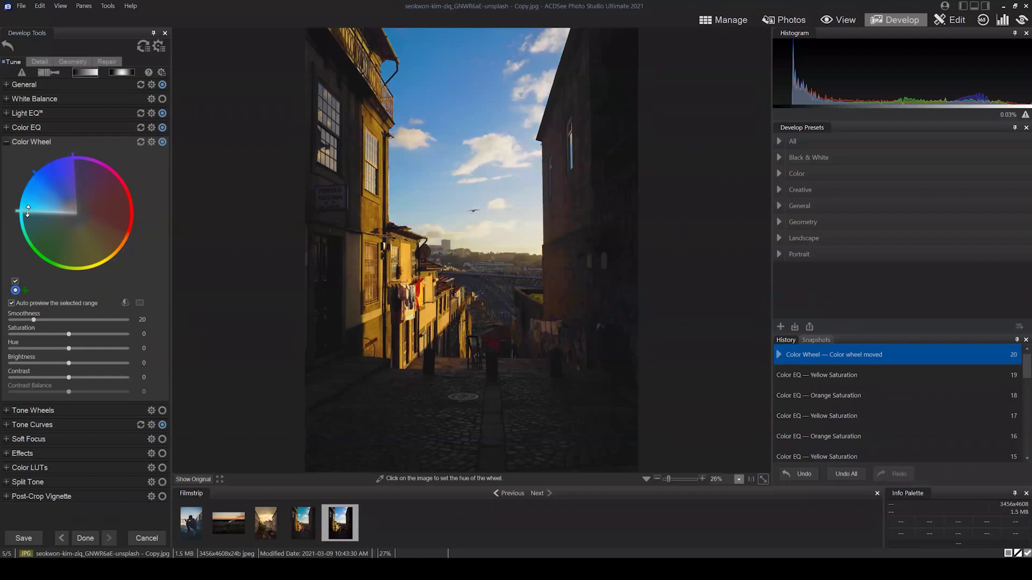
pyautogui.moveTo(18, 212)
pyautogui.mouseDown()
pyautogui.moveTo(23, 238)
pyautogui.moveTo(26, 226)
pyautogui.mouseUp()
pyautogui.moveTo(71, 164)
pyautogui.mouseDown()
pyautogui.moveTo(37, 180)
pyautogui.moveTo(28, 215)
pyautogui.moveTo(26, 188)
pyautogui.moveTo(70, 165)
pyautogui.mouseUp()
# Try the hue of the selected blue range at 100, reset it to 0, and lower it to about -16
pyautogui.moveTo(69, 348); pyautogui.dragTo(133, 351)
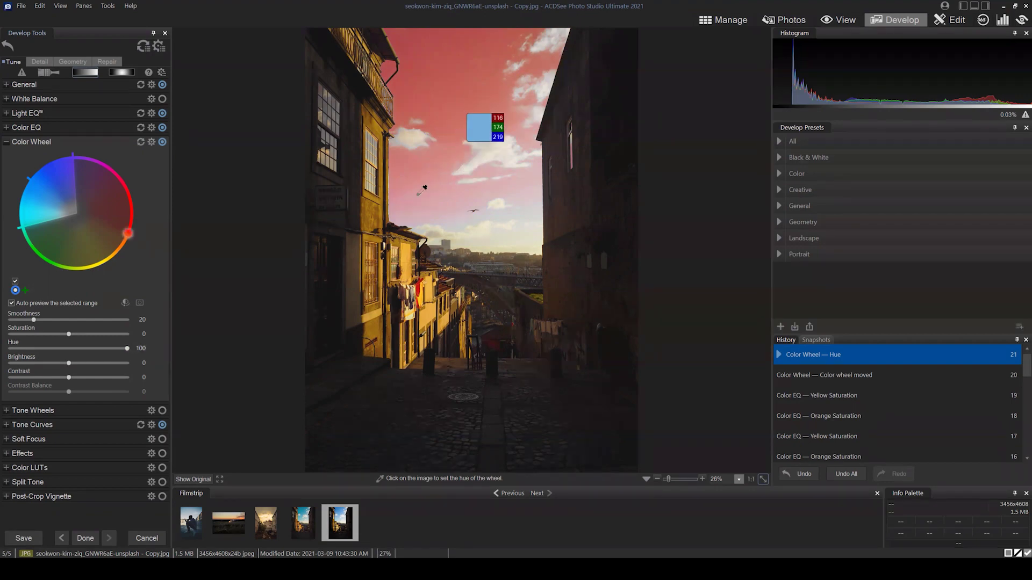
pyautogui.moveTo(126, 348); pyautogui.dragTo(67, 348)
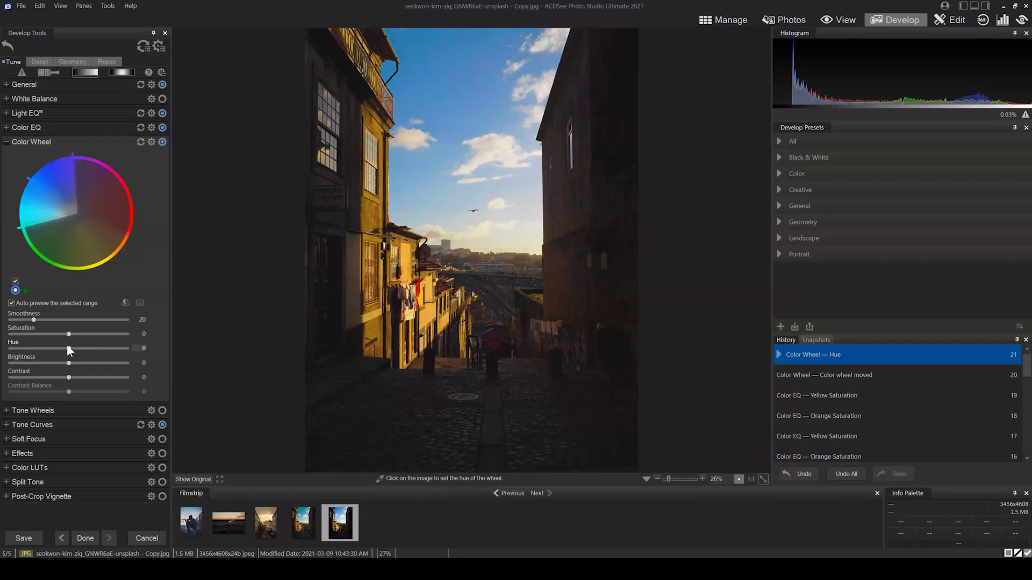
pyautogui.moveTo(69, 350); pyautogui.dragTo(60, 349)
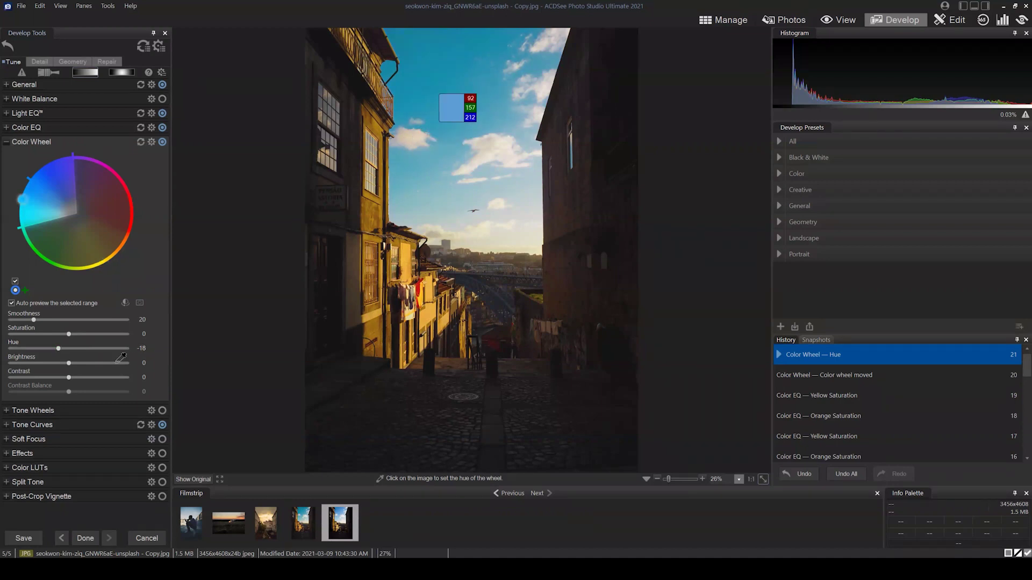
pyautogui.moveTo(59, 348); pyautogui.dragTo(69, 349)
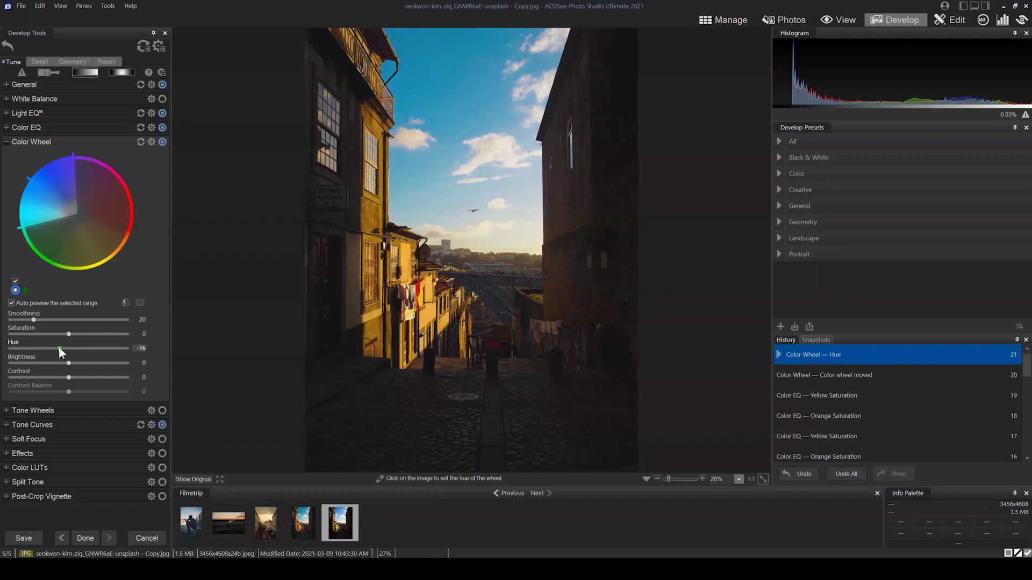
# Set the blue range's hue to -18, and add a second Color Wheel range rotated to the oranges and yellows
pyautogui.moveTo(59, 348); pyautogui.dragTo(58, 348)
pyautogui.moveTo(59, 349); pyautogui.dragTo(63, 348)
pyautogui.click(25, 290)
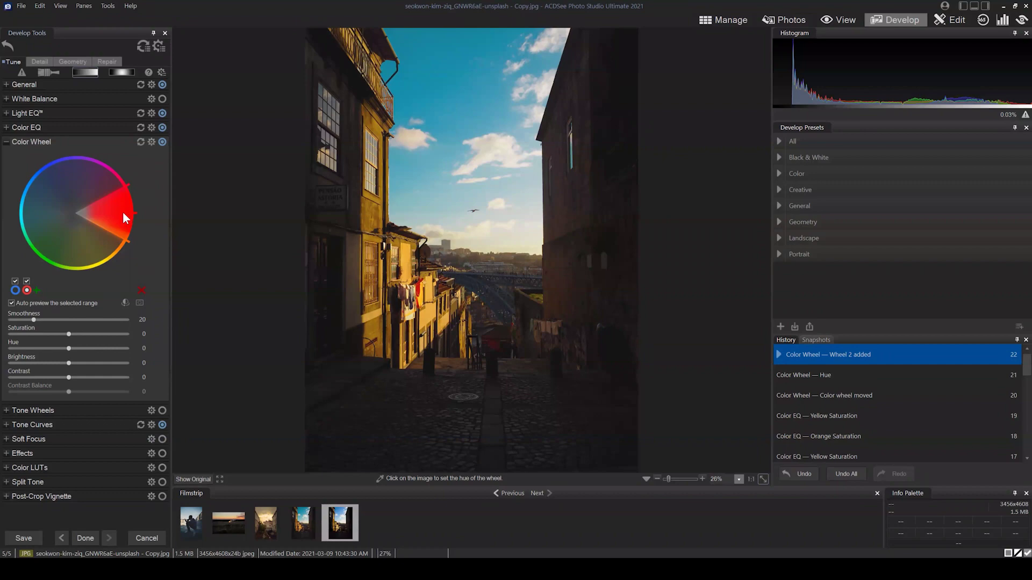
pyautogui.moveTo(124, 217); pyautogui.dragTo(102, 235)
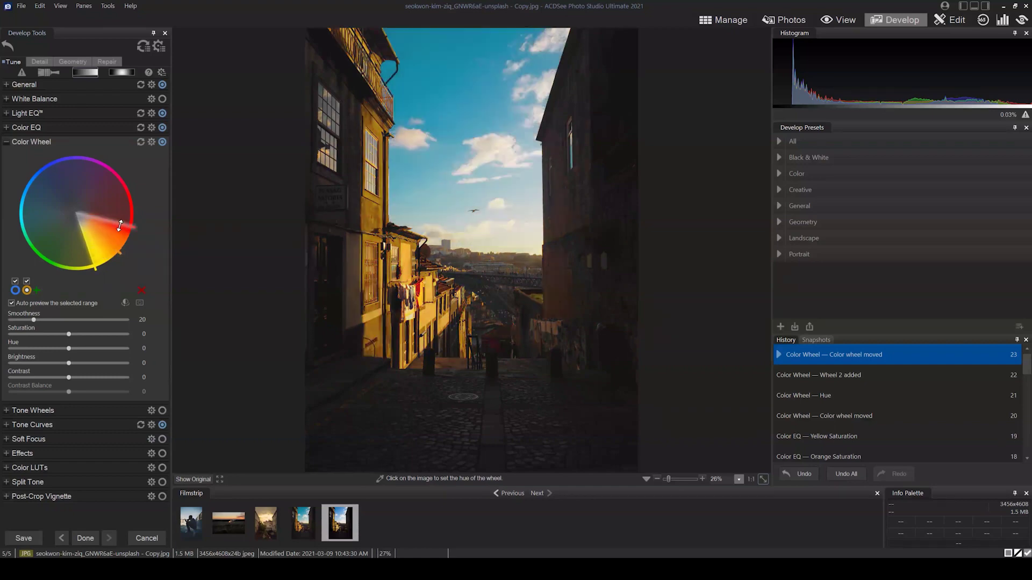
# Widen the second Color Wheel range further into the yellows, raise its saturation to 24, and compare it with the blue range
pyautogui.click(15, 290)
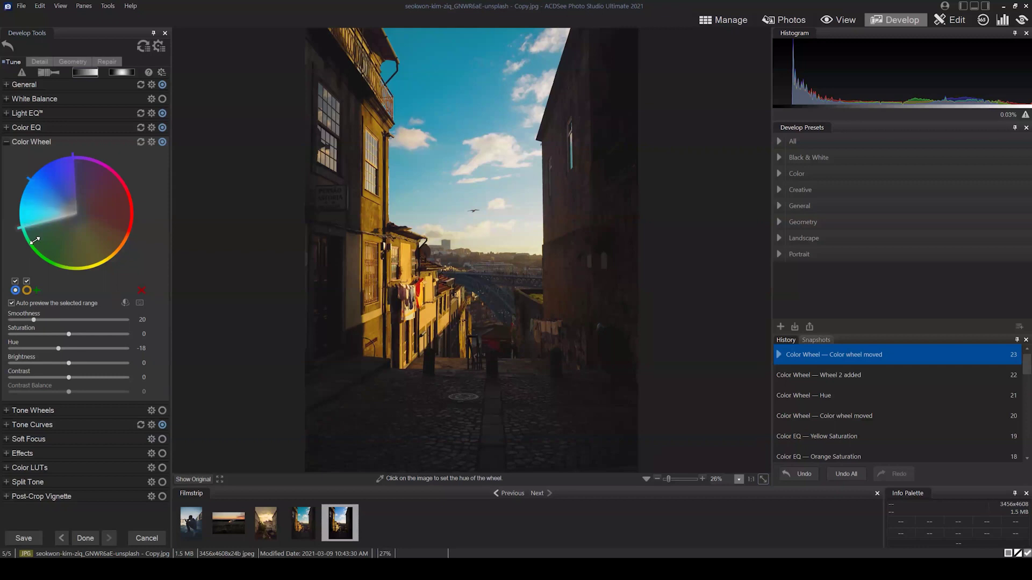
pyautogui.click(27, 290)
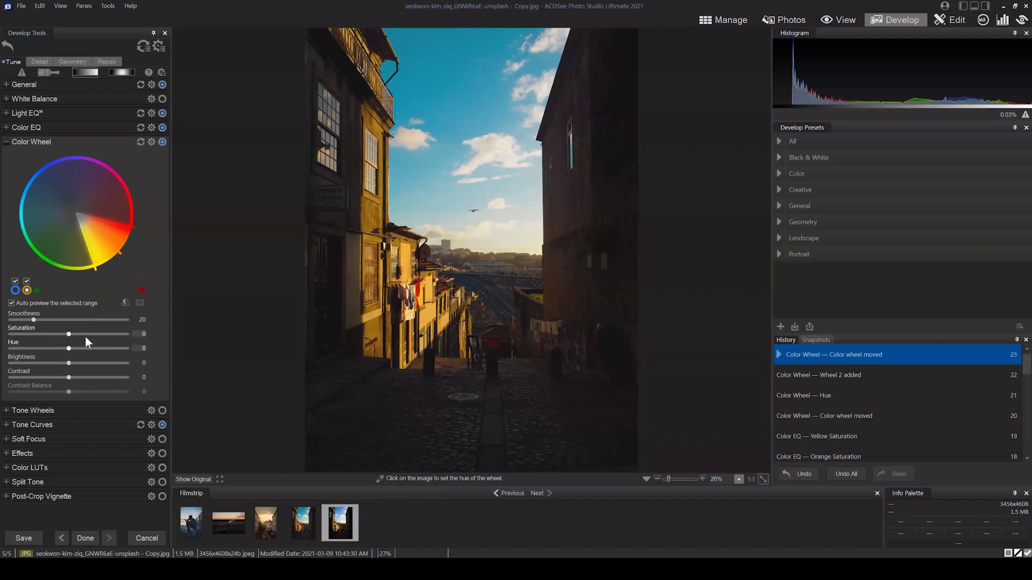
pyautogui.moveTo(69, 334); pyautogui.dragTo(75, 334)
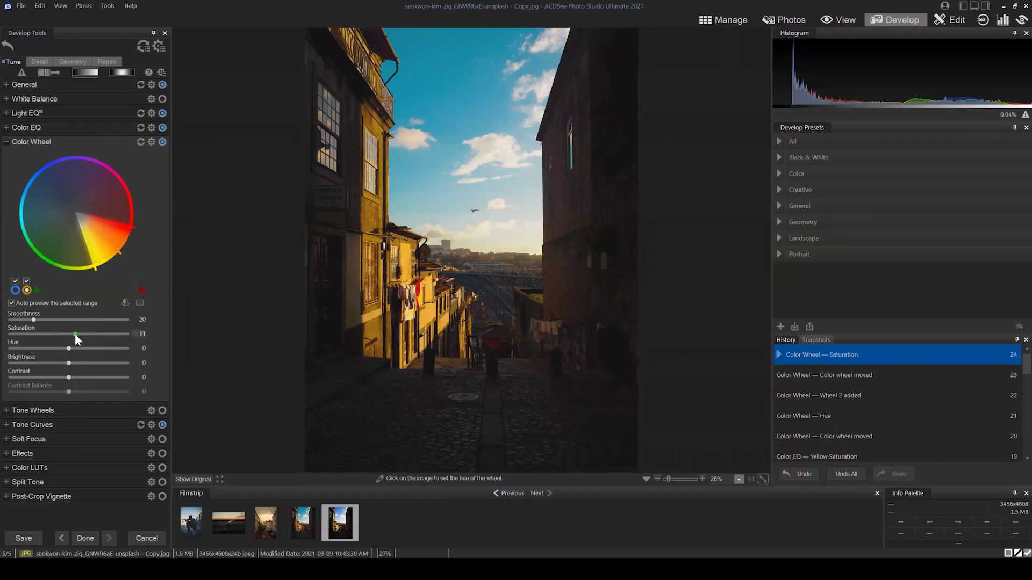
pyautogui.moveTo(134, 220); pyautogui.dragTo(77, 244)
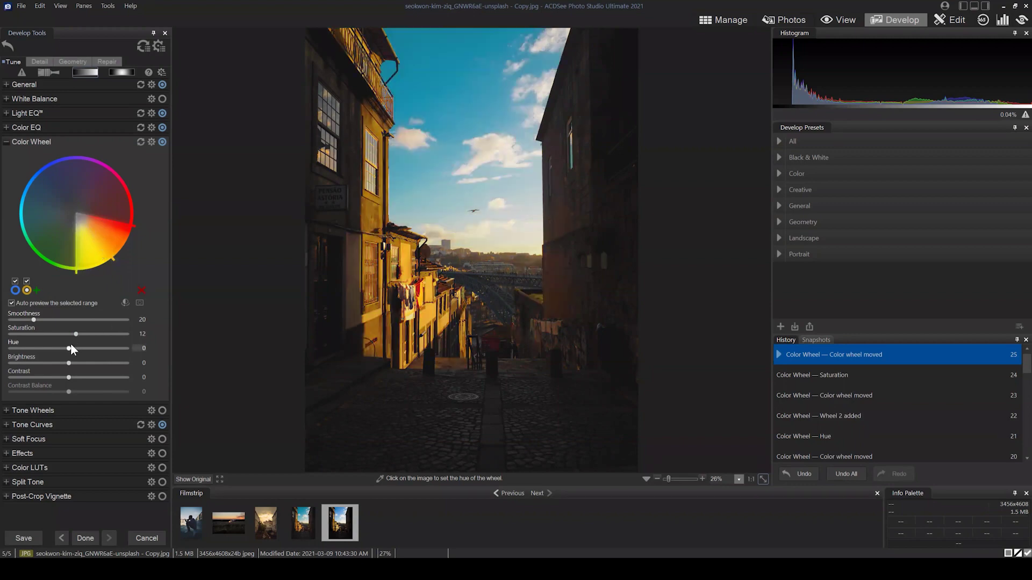
pyautogui.moveTo(76, 334); pyautogui.dragTo(78, 333)
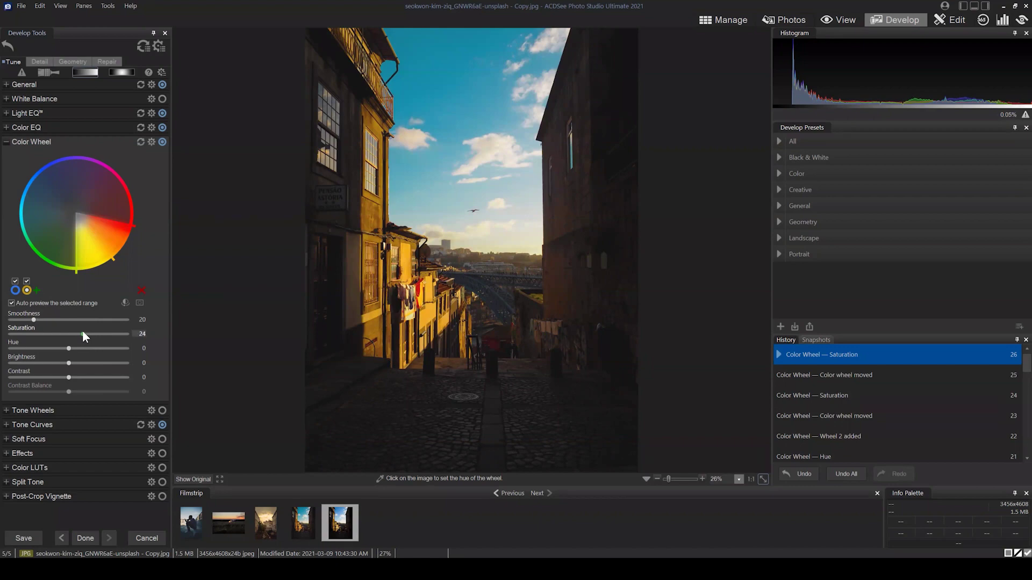
pyautogui.click(15, 290)
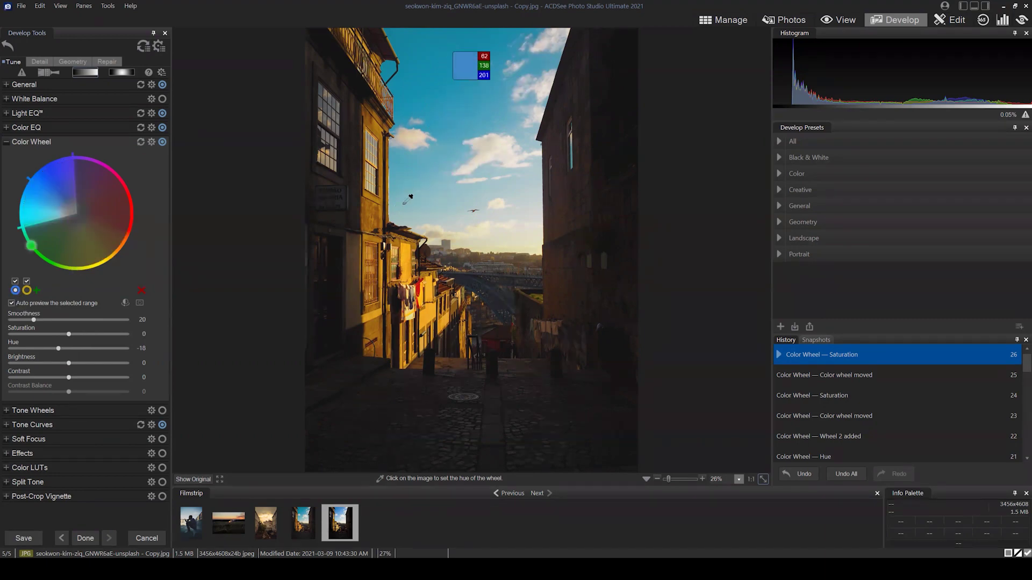
pyautogui.click(25, 290)
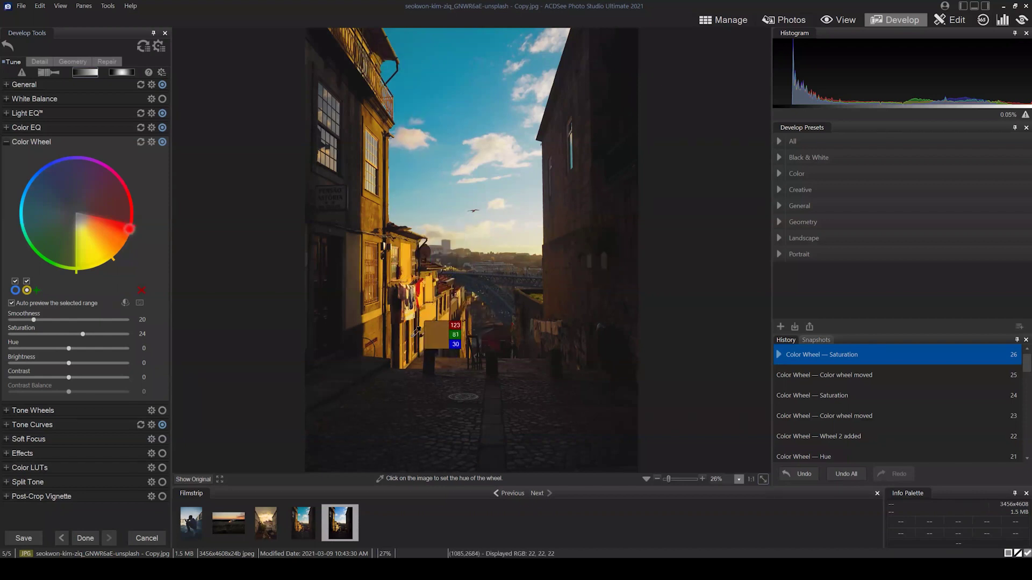
# Move the shadow node of the RGB tone curve down the diagonal towards the black corner to reduce the fade
pyautogui.click(6, 142)
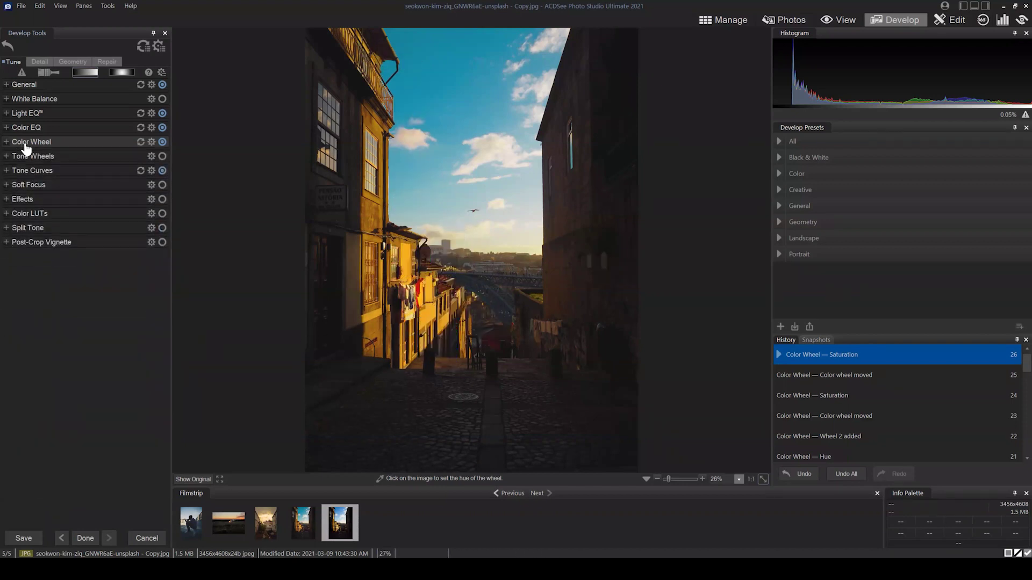
pyautogui.click(9, 170)
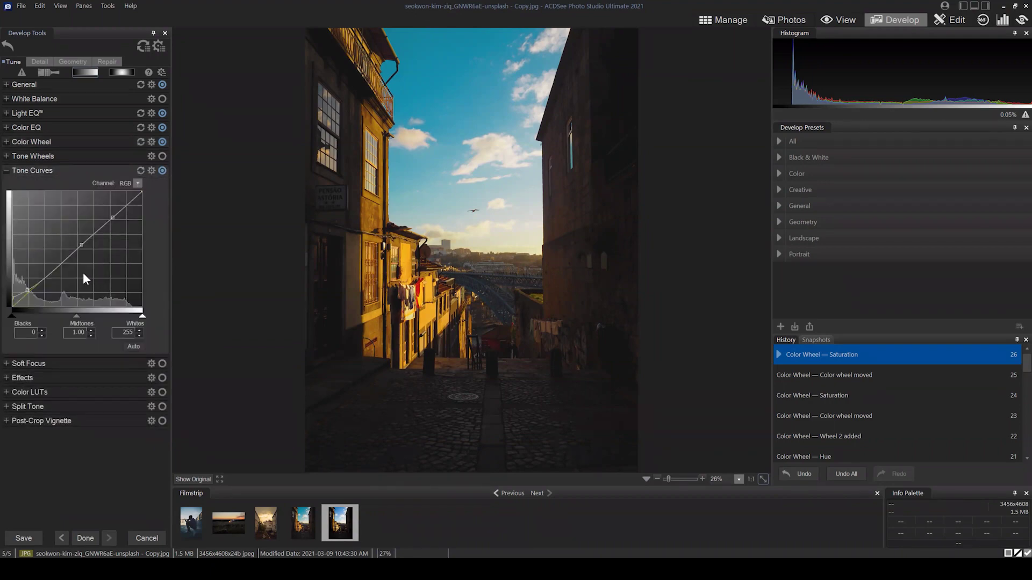
pyautogui.moveTo(13, 297)
pyautogui.mouseDown()
pyautogui.moveTo(6, 318)
pyautogui.moveTo(7, 300)
pyautogui.moveTo(23, 294)
pyautogui.mouseUp()
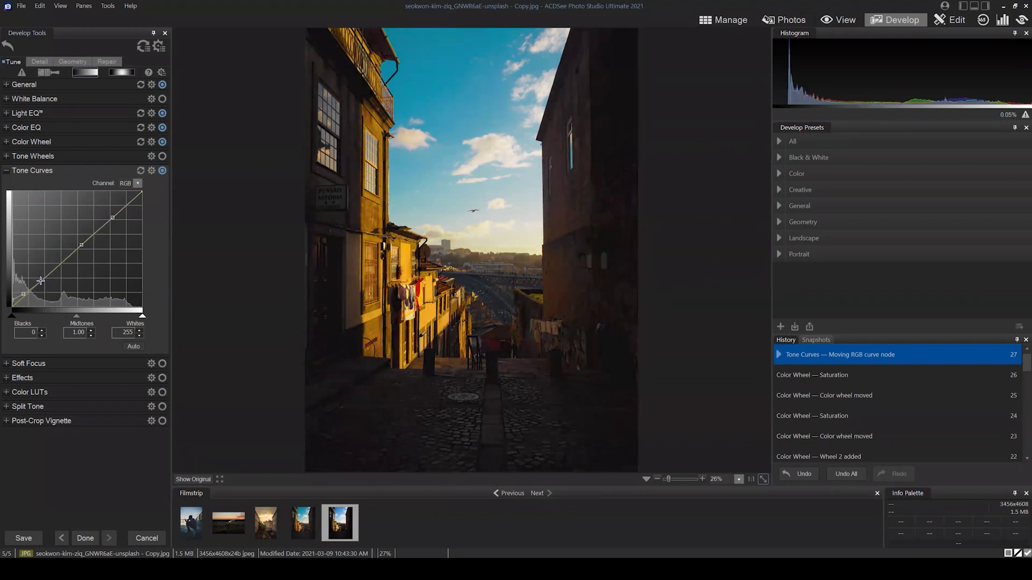
pyautogui.click(41, 280)
pyautogui.moveTo(22, 294); pyautogui.dragTo(22, 293)
pyautogui.click(6, 171)
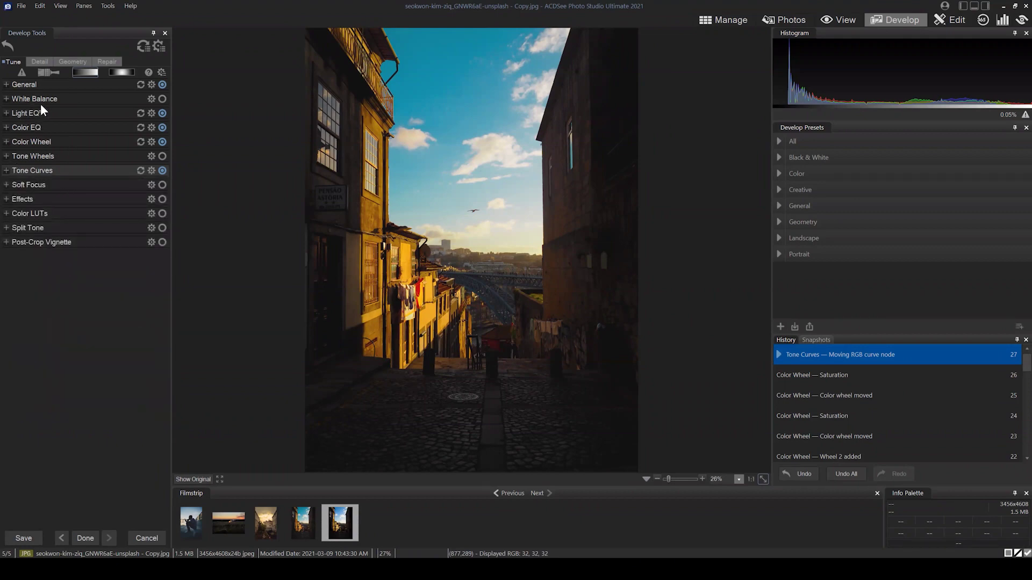
# Review the Light EQ and Color EQ settings and both Color Wheel ranges without changing them
pyautogui.click(7, 113)
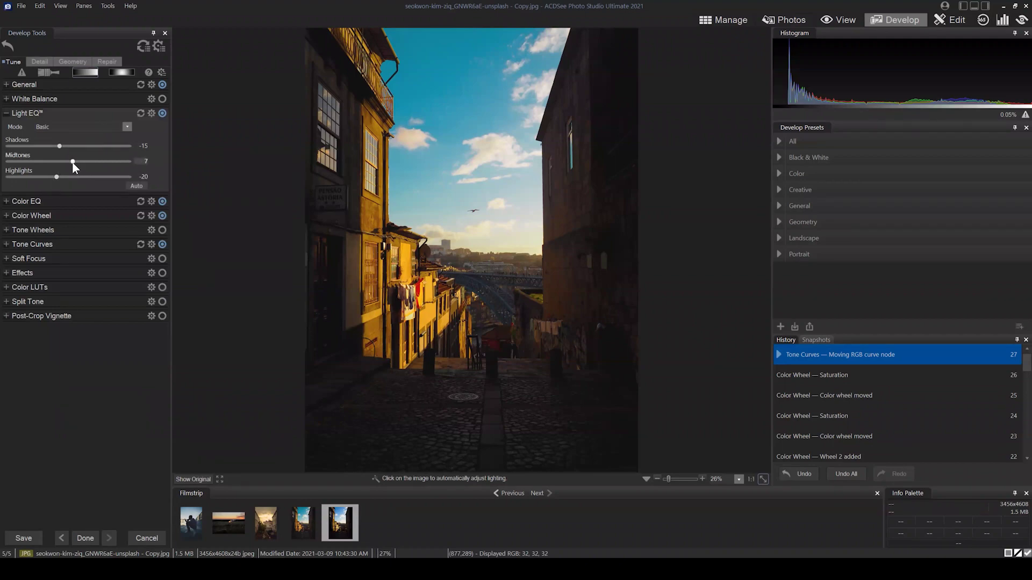
pyautogui.click(7, 113)
pyautogui.click(7, 129)
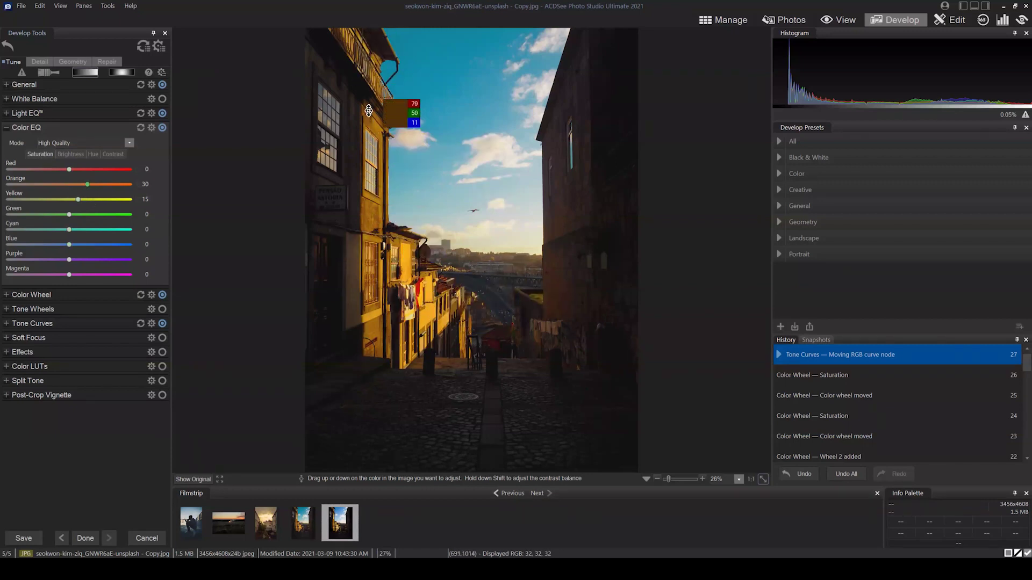
pyautogui.click(7, 128)
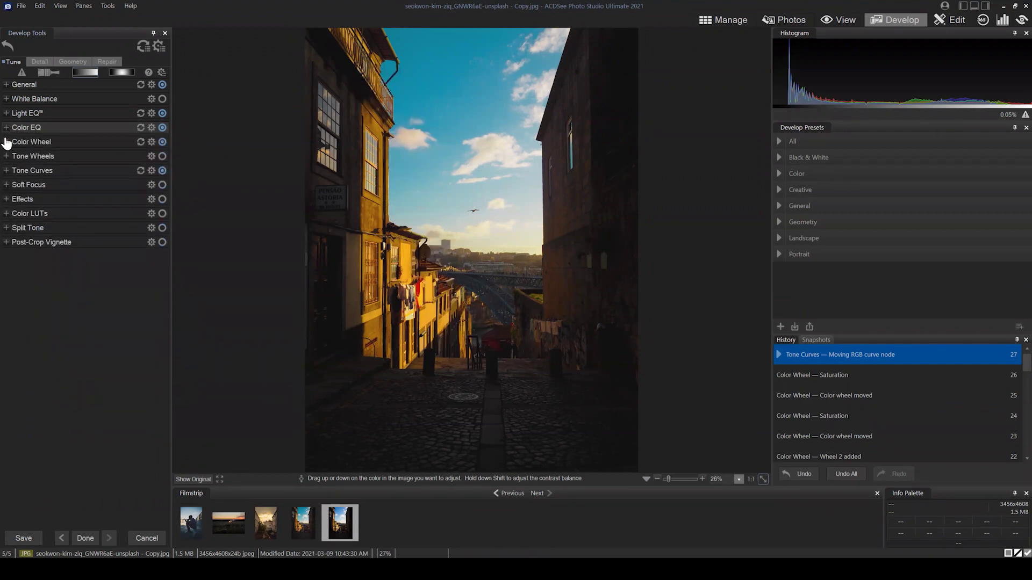
pyautogui.click(6, 142)
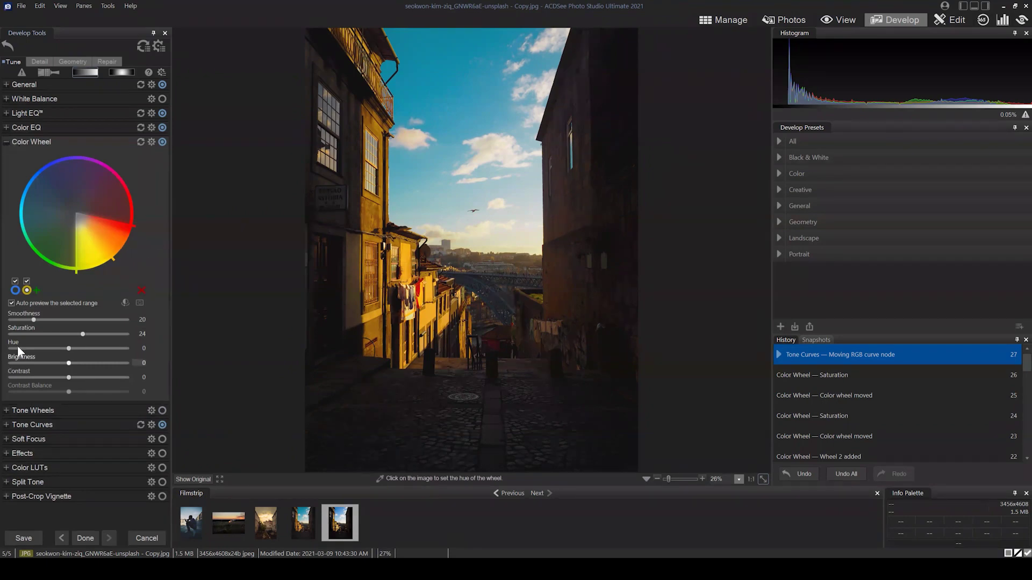
pyautogui.click(15, 290)
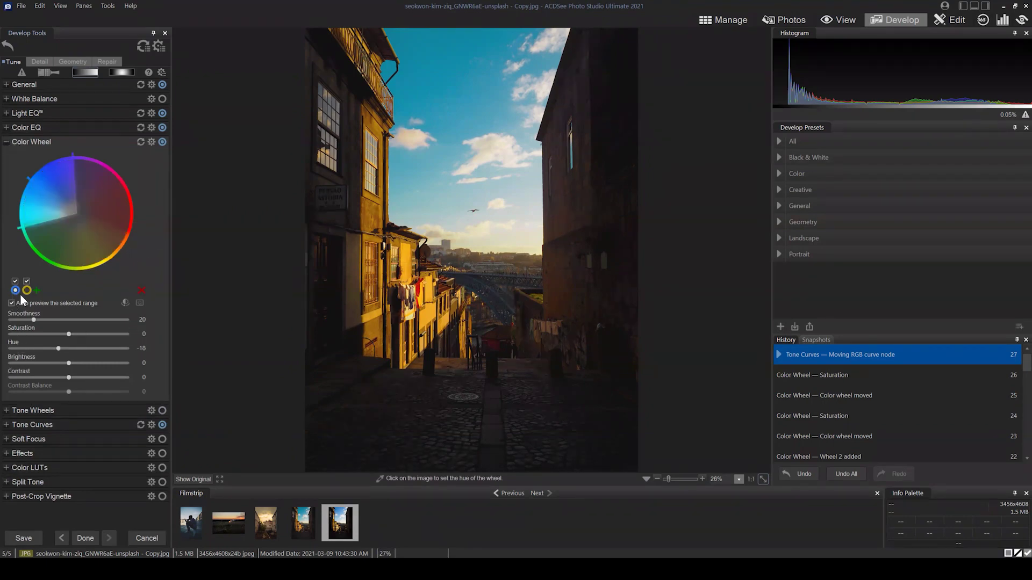
pyautogui.click(26, 290)
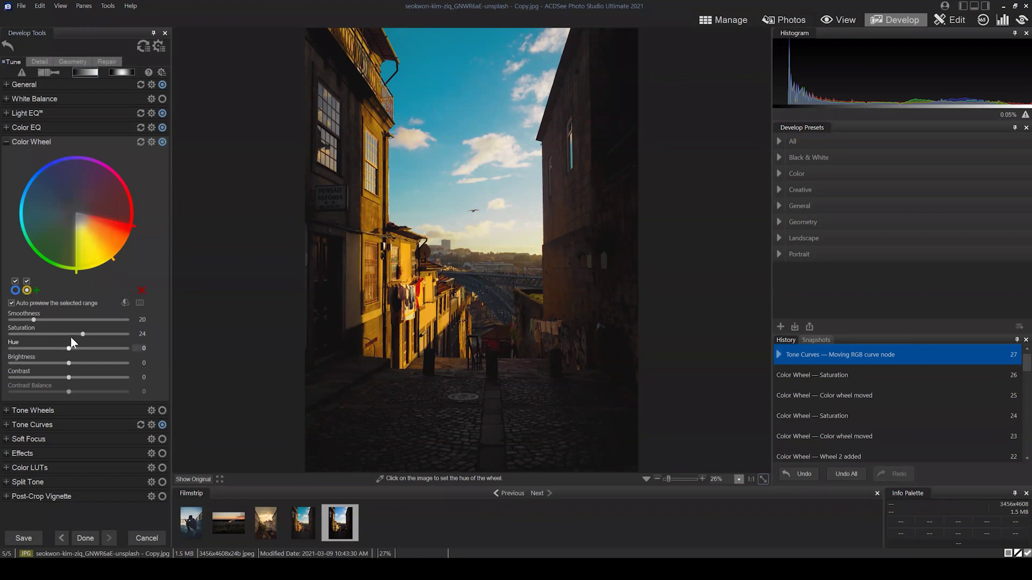
pyautogui.click(15, 290)
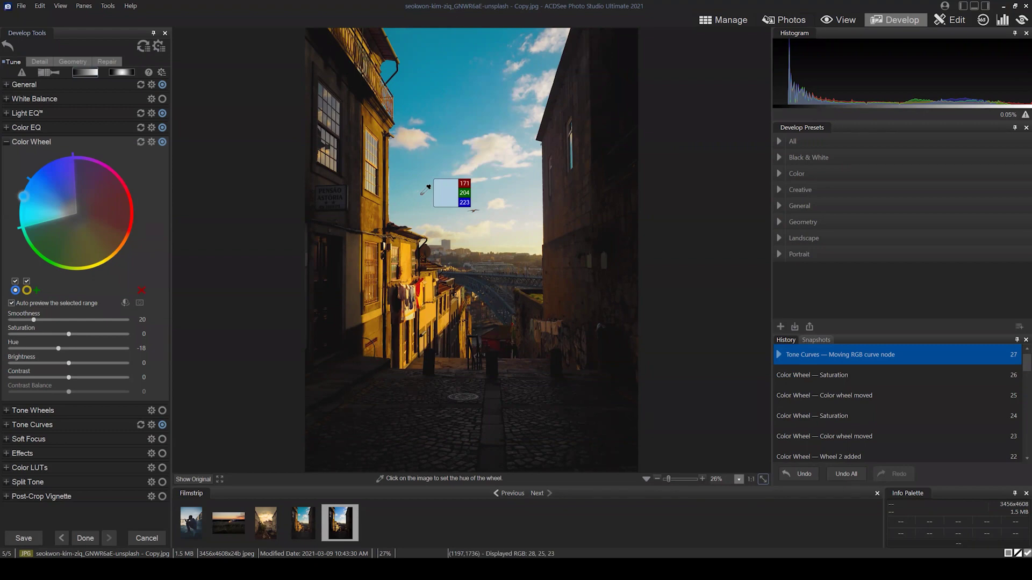
pyautogui.click(6, 142)
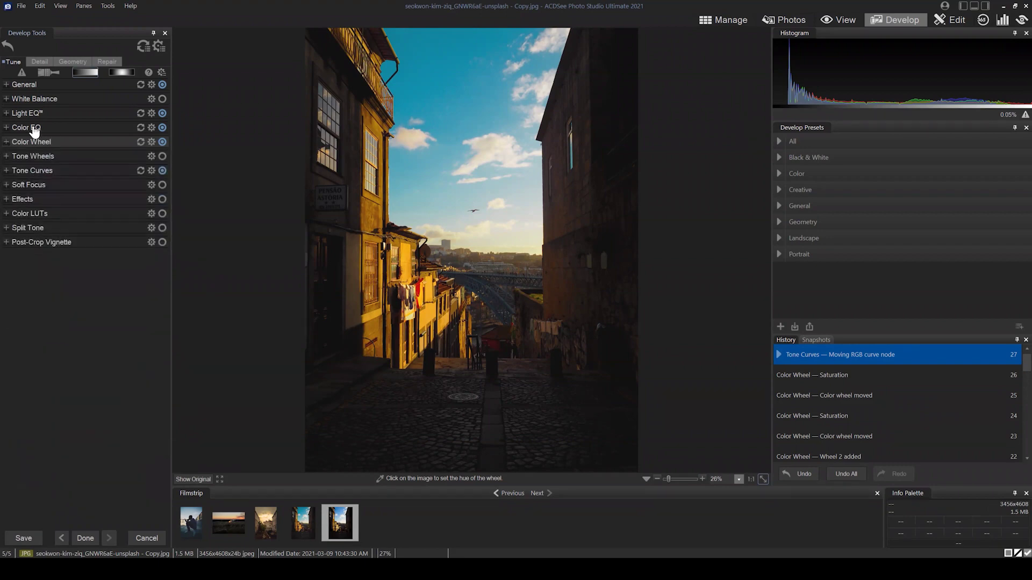
pyautogui.click(6, 142)
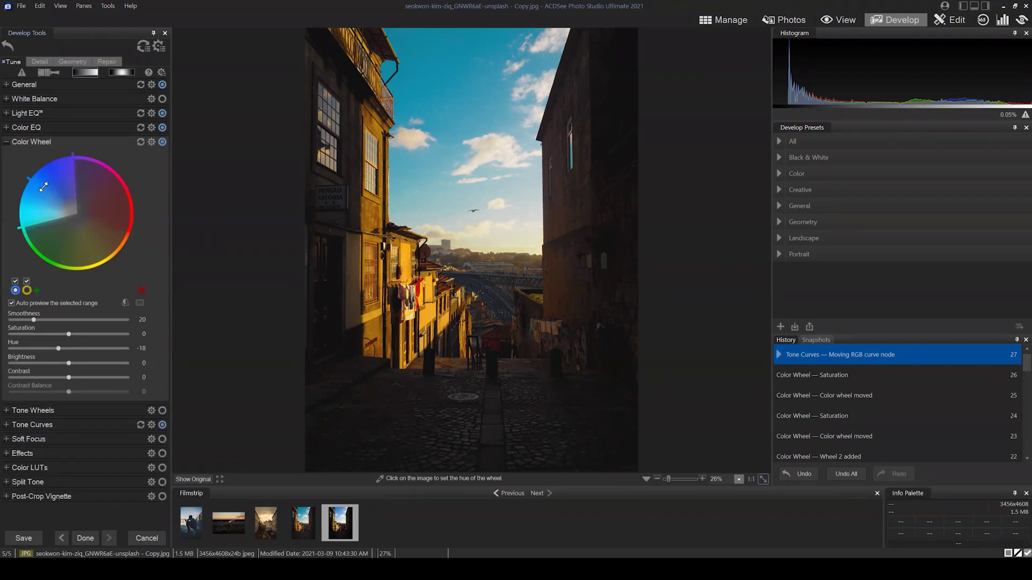
pyautogui.click(6, 142)
# Turn off the Color Wheel and try shifting the cyan and blue hues in Color EQ, blue to about -46, then reset them
pyautogui.click(6, 128)
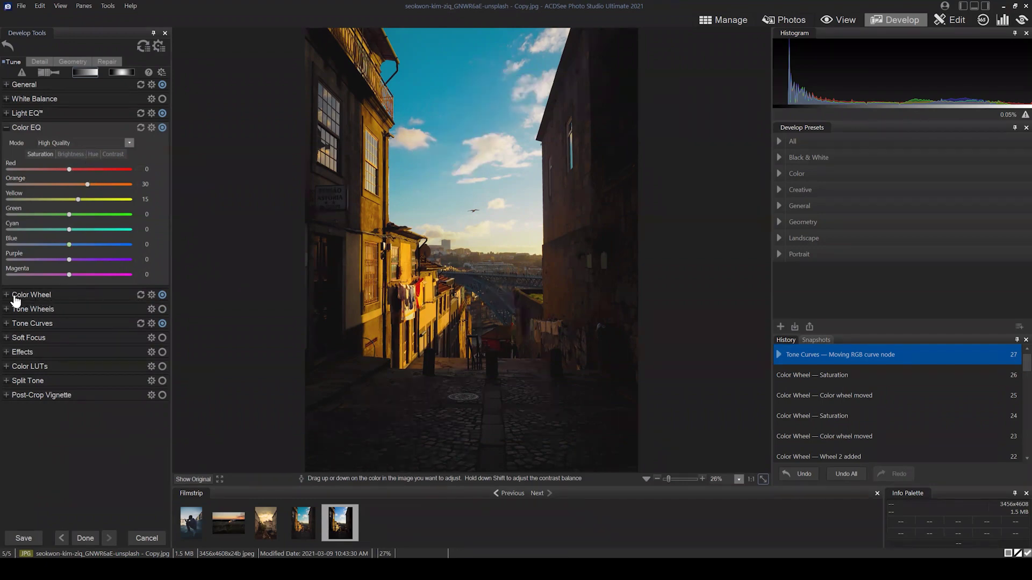
pyautogui.click(163, 295)
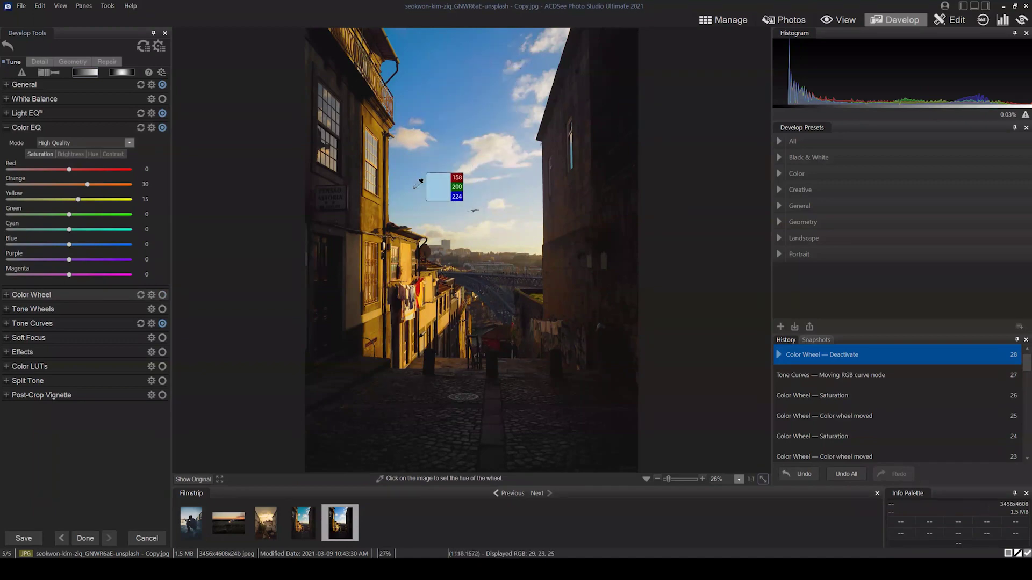
pyautogui.click(92, 154)
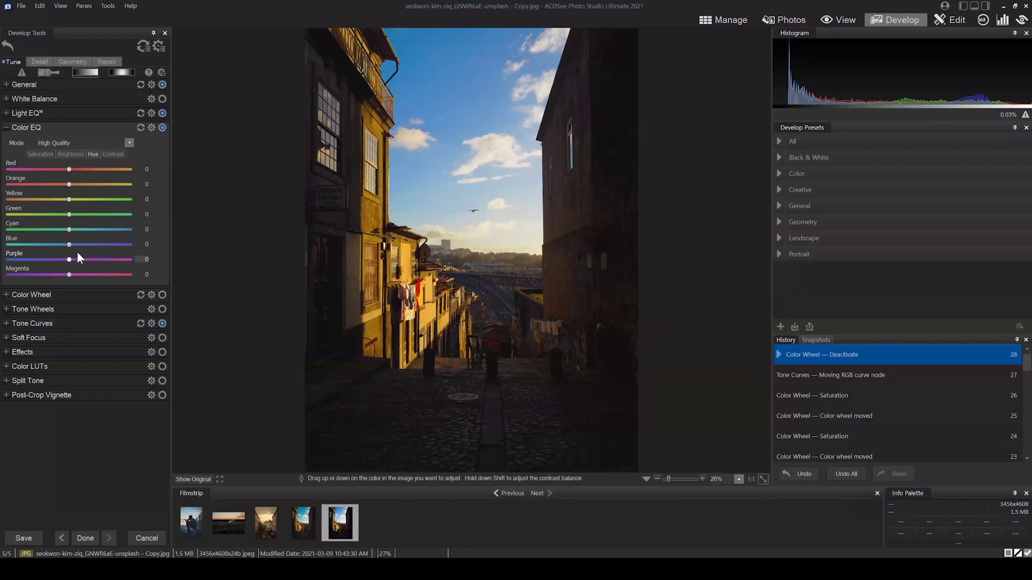
pyautogui.moveTo(68, 229); pyautogui.dragTo(27, 244)
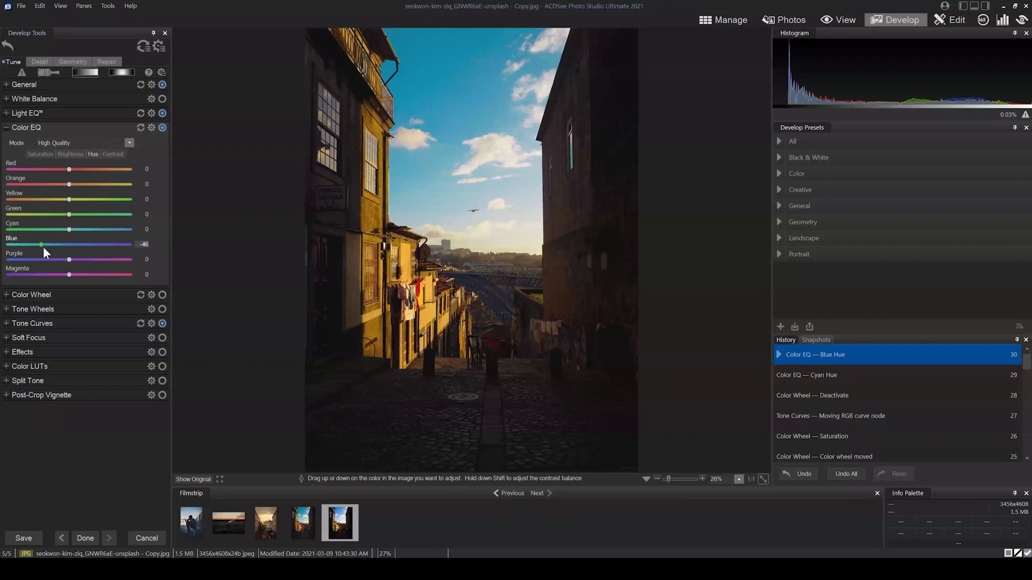
pyautogui.moveTo(43, 246); pyautogui.dragTo(47, 245)
pyautogui.doubleClick(50, 244)
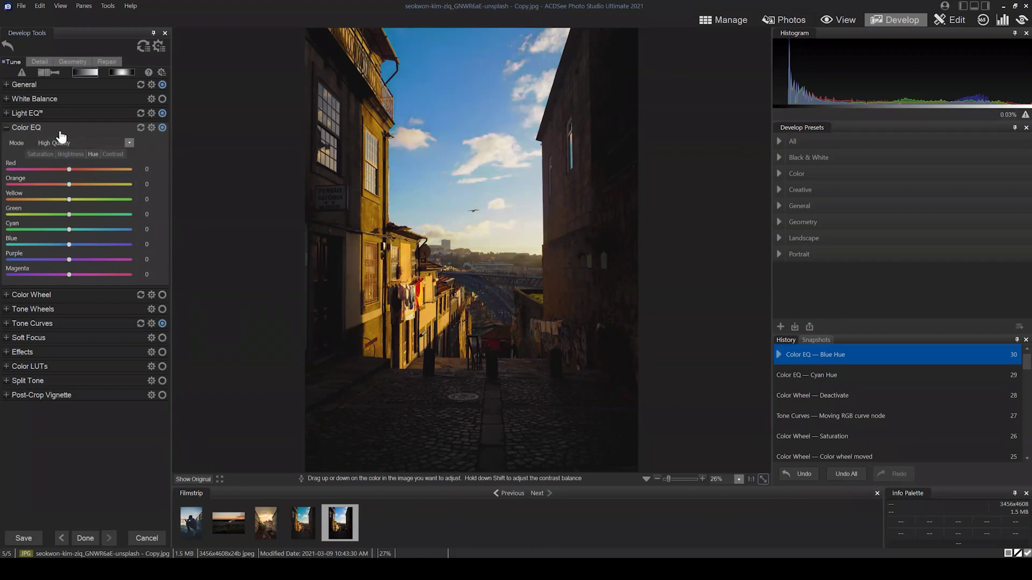
pyautogui.click(7, 128)
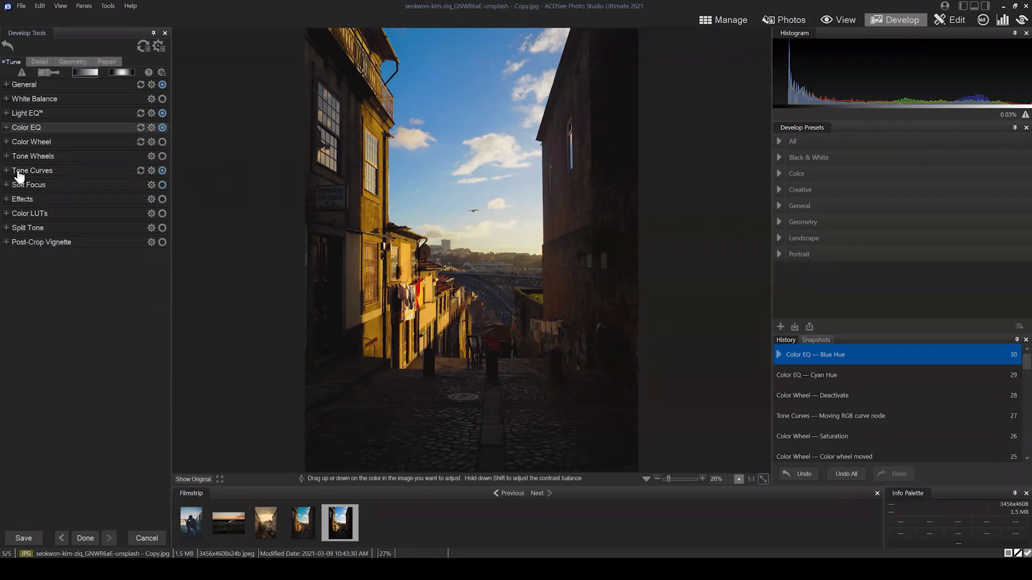
# Turn the Color Wheel back on and slightly shift its selected blue range
pyautogui.click(6, 142)
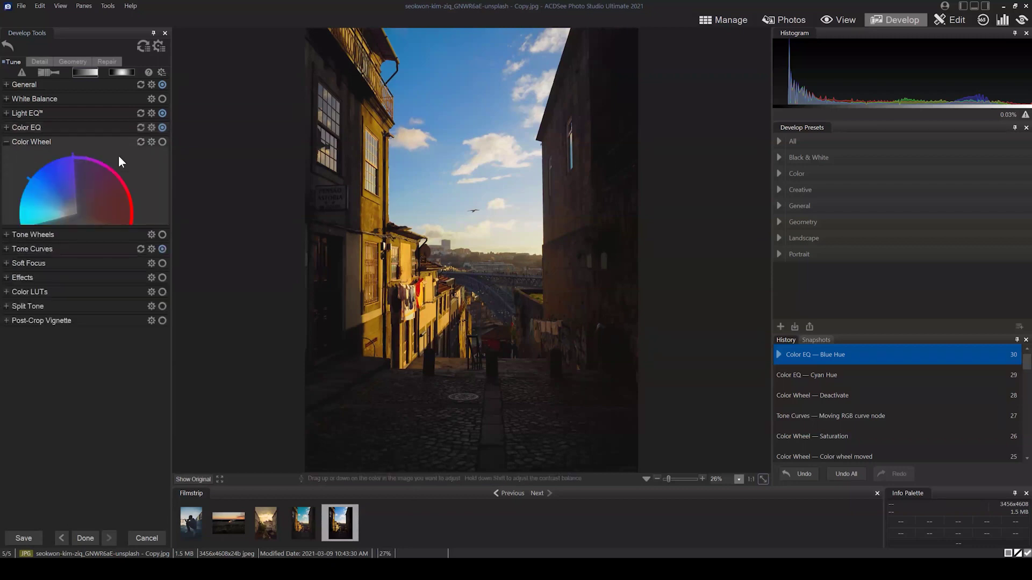
pyautogui.click(162, 141)
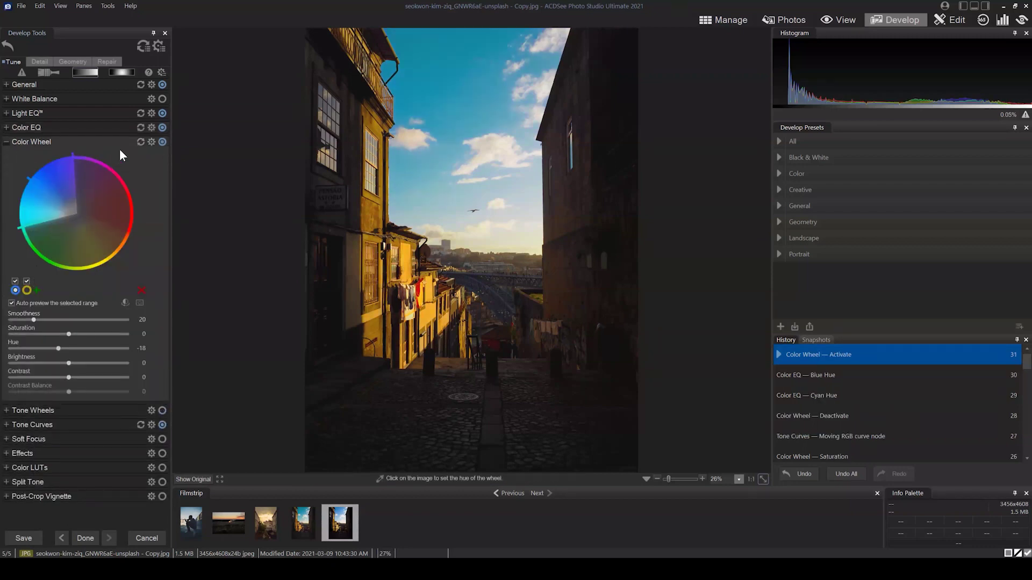
pyautogui.moveTo(53, 190)
pyautogui.mouseDown()
pyautogui.moveTo(33, 184)
pyautogui.moveTo(45, 190)
pyautogui.mouseUp()
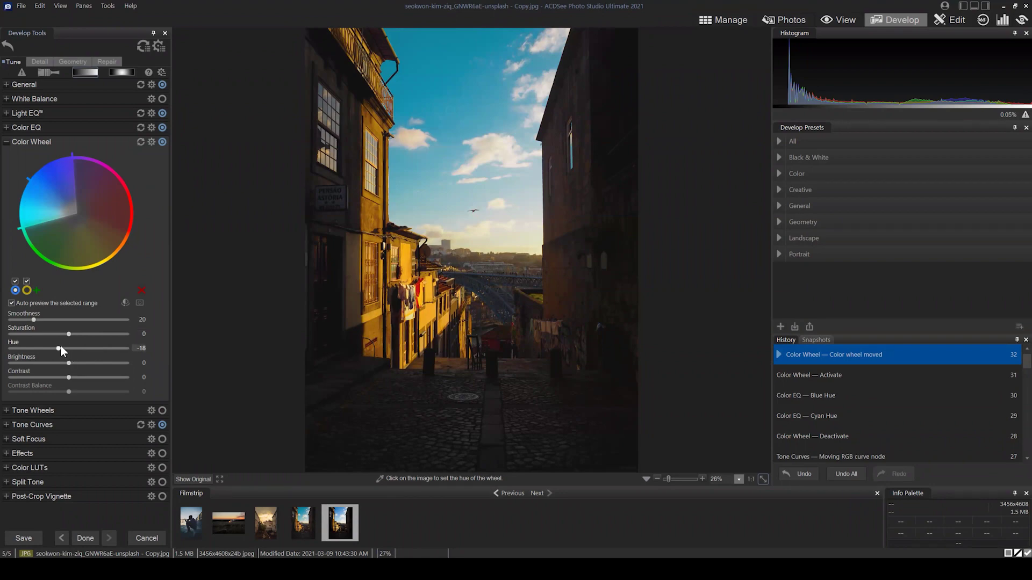
pyautogui.click(7, 142)
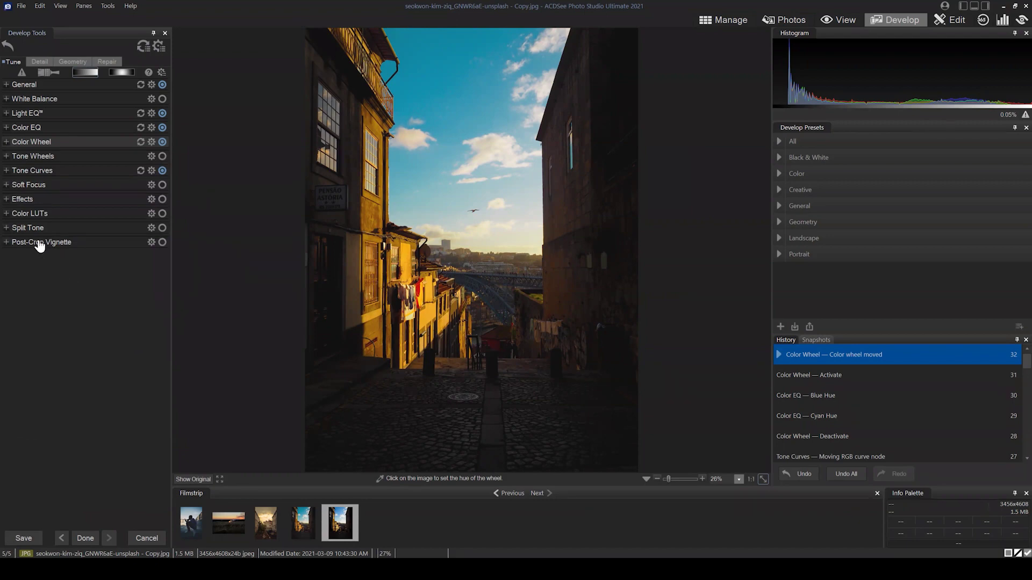
# Open the Develop Brush and try a Magic smart-brushing stroke along the outer edge of the left building
pyautogui.click(46, 70)
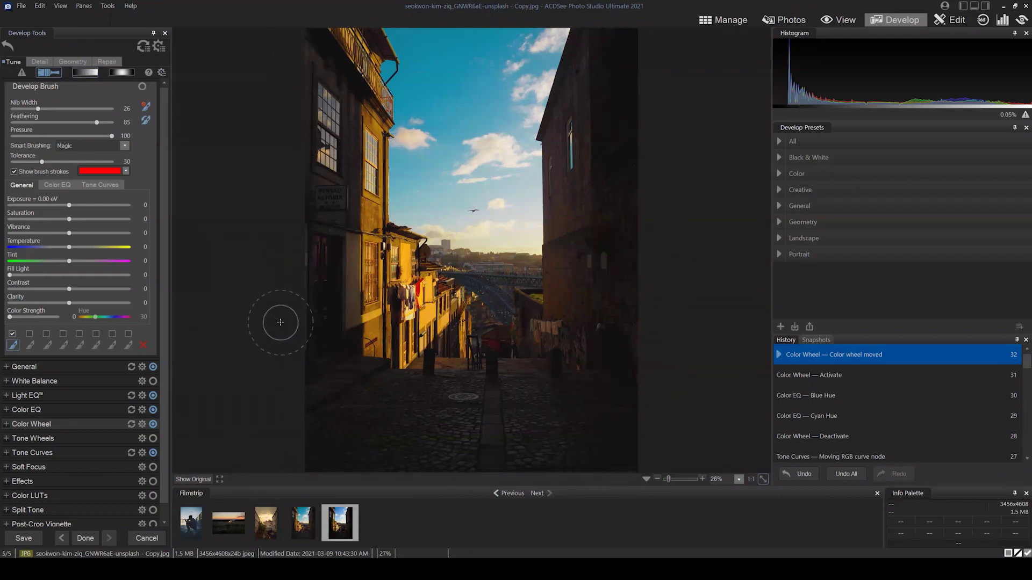
pyautogui.click(44, 71)
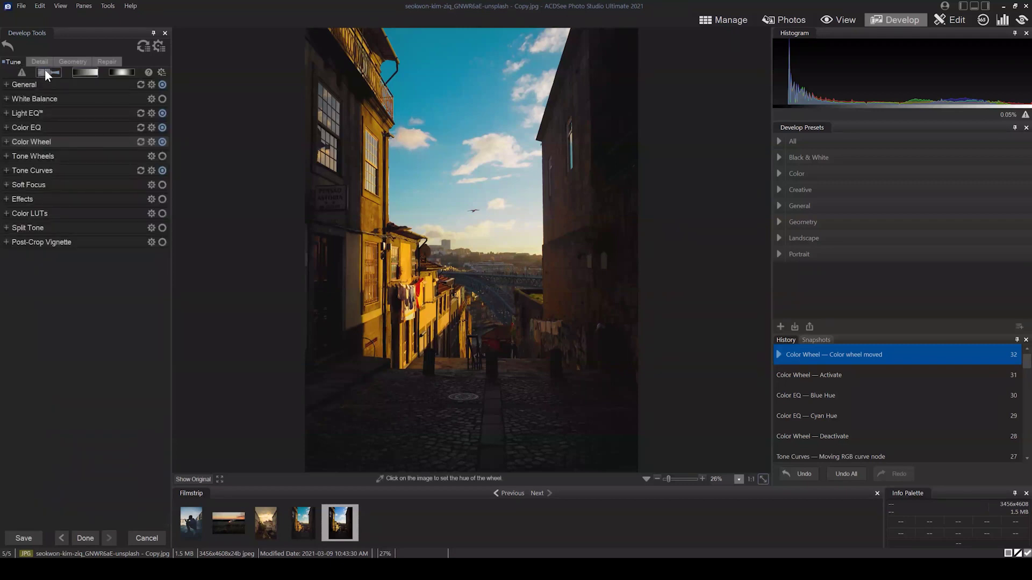
pyautogui.click(45, 71)
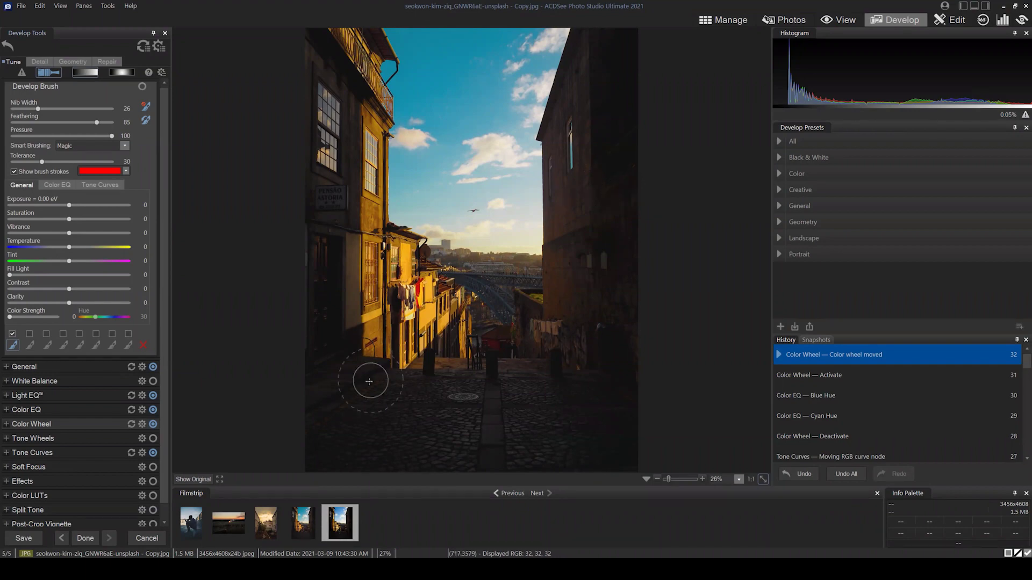
pyautogui.moveTo(303, 206)
pyautogui.mouseDown()
pyautogui.moveTo(311, 166)
pyautogui.moveTo(292, 97)
pyautogui.moveTo(298, 75)
pyautogui.mouseUp()
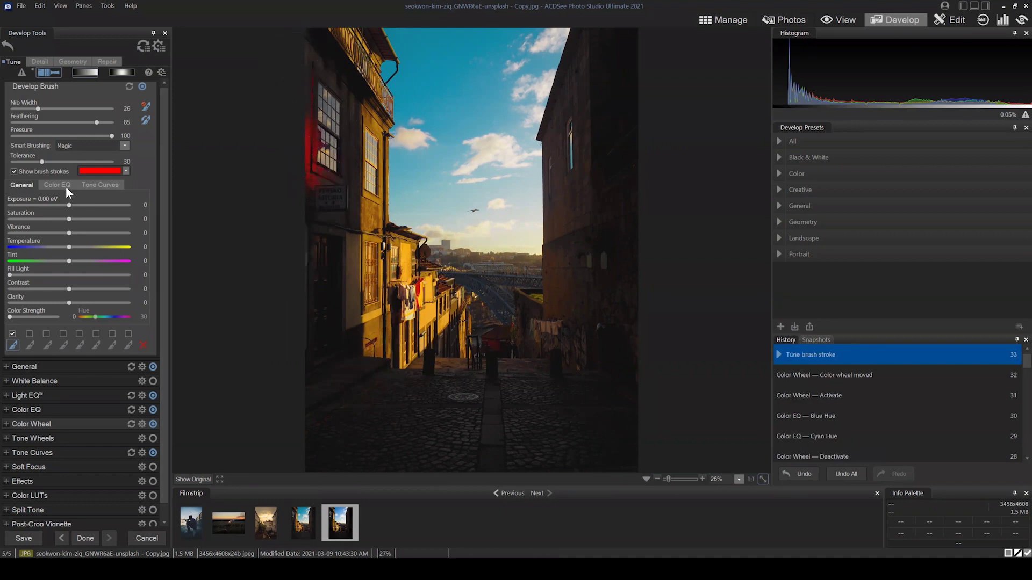
# Turn Smart Brushing off and erase the trial stroke from the left building
pyautogui.click(104, 144)
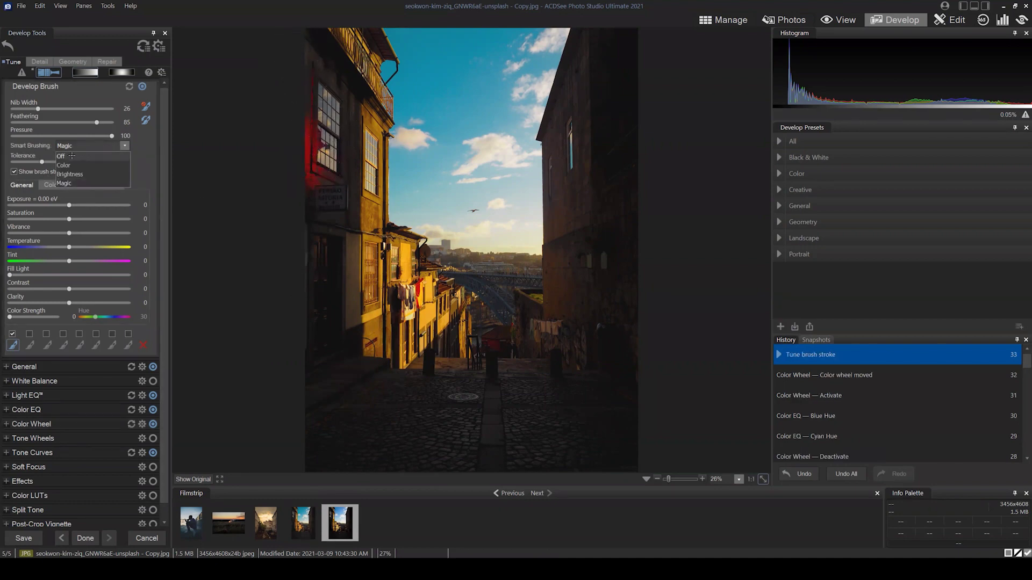
pyautogui.click(81, 155)
pyautogui.moveTo(300, 235); pyautogui.dragTo(323, 172)
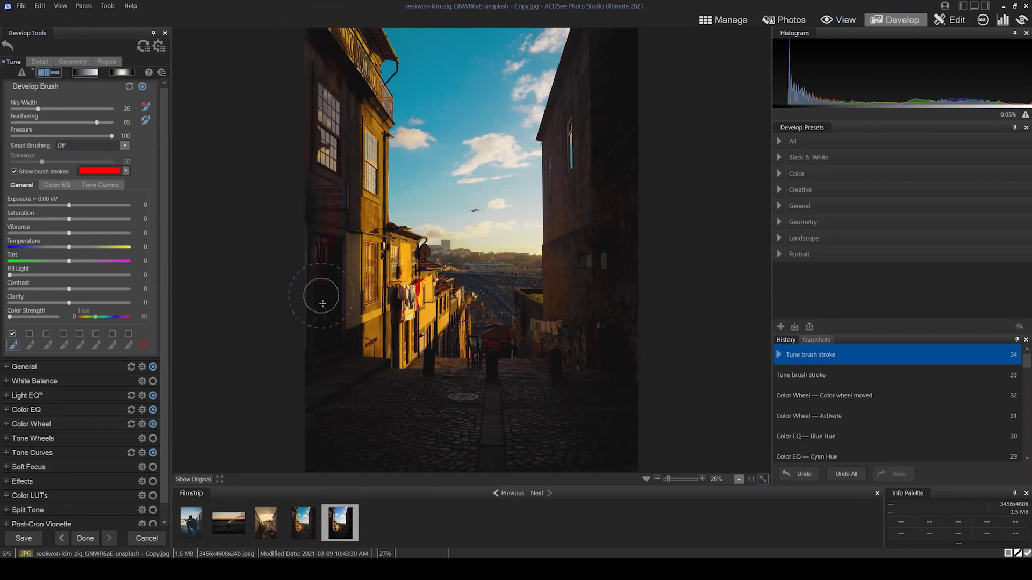
pyautogui.moveTo(328, 229)
pyautogui.mouseDown()
pyautogui.moveTo(313, 173)
pyautogui.moveTo(308, 271)
pyautogui.mouseUp()
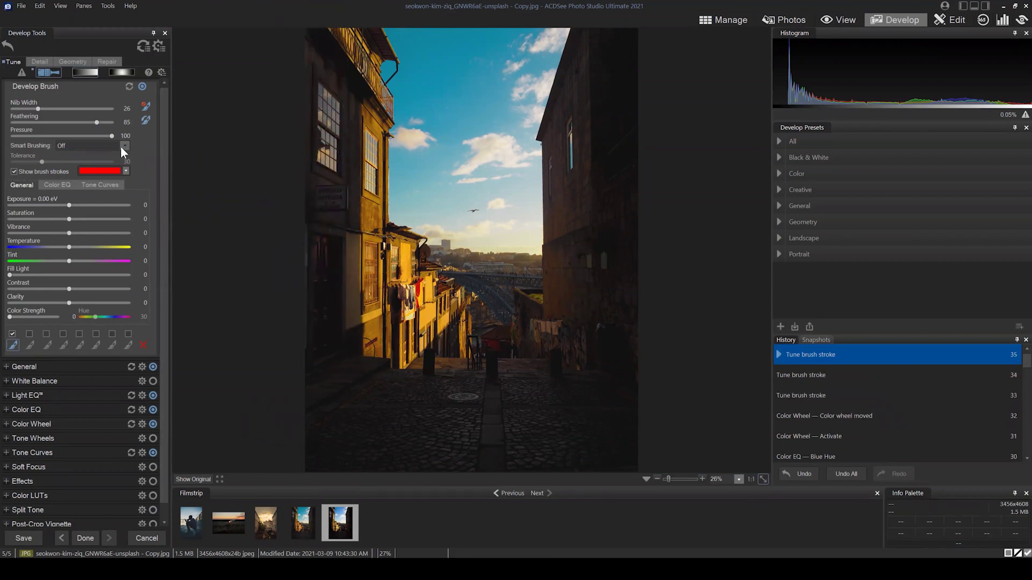
# Set the brush's nib width to 35 and its feathering to 100
pyautogui.moveTo(38, 109); pyautogui.dragTo(44, 108)
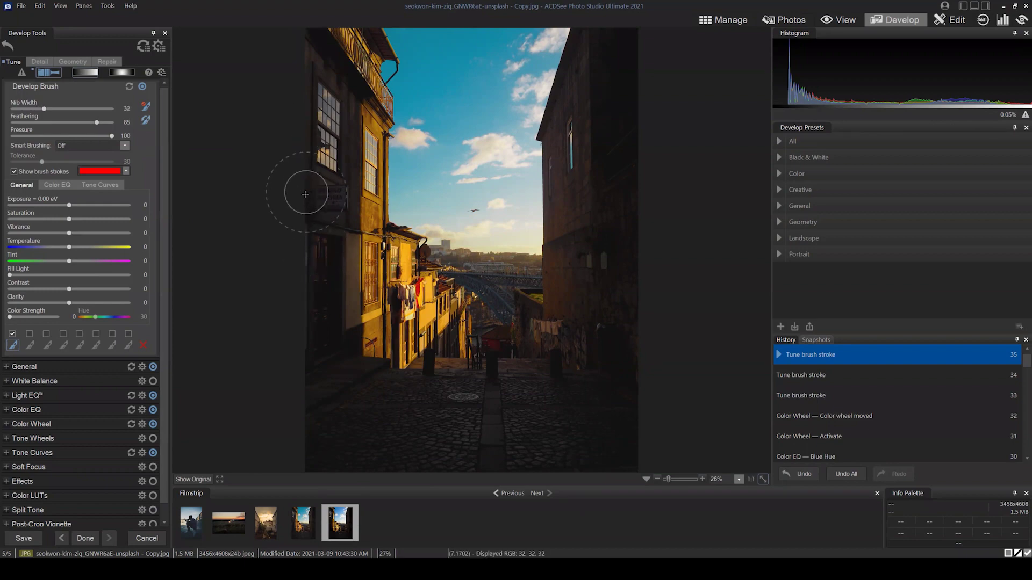
pyautogui.scroll(3, 305, 196)
pyautogui.moveTo(96, 122); pyautogui.dragTo(240, 123)
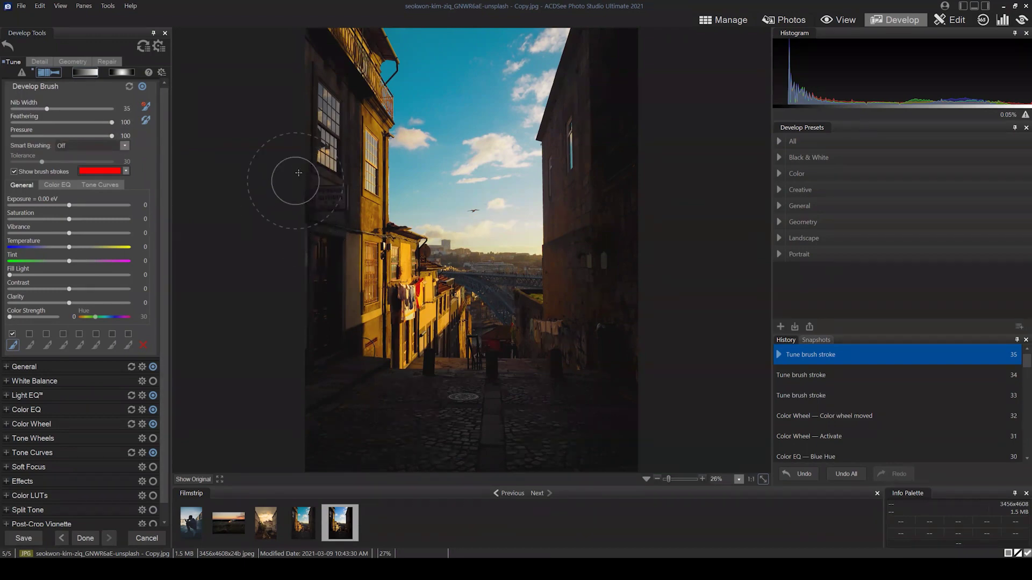
# Paint a soft U-shaped vignette mask down the photo's left edge, across the bottom and up the right edge
pyautogui.moveTo(295, 181); pyautogui.dragTo(317, 462)
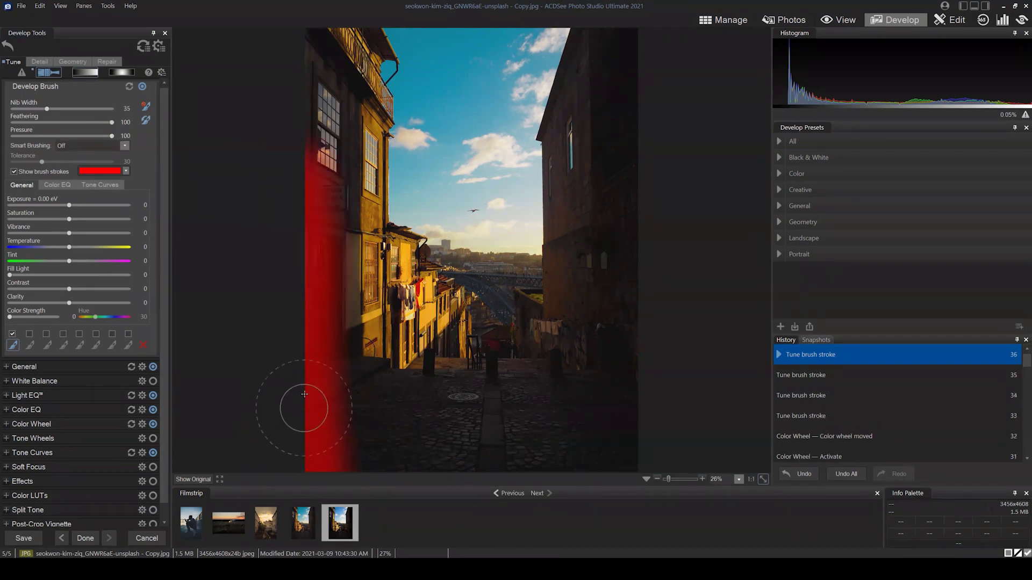
pyautogui.moveTo(299, 403)
pyautogui.mouseDown()
pyautogui.moveTo(330, 442)
pyautogui.moveTo(405, 492)
pyautogui.mouseUp()
pyautogui.moveTo(285, 396)
pyautogui.mouseDown()
pyautogui.moveTo(403, 488)
pyautogui.moveTo(541, 490)
pyautogui.moveTo(603, 472)
pyautogui.moveTo(696, 345)
pyautogui.mouseUp()
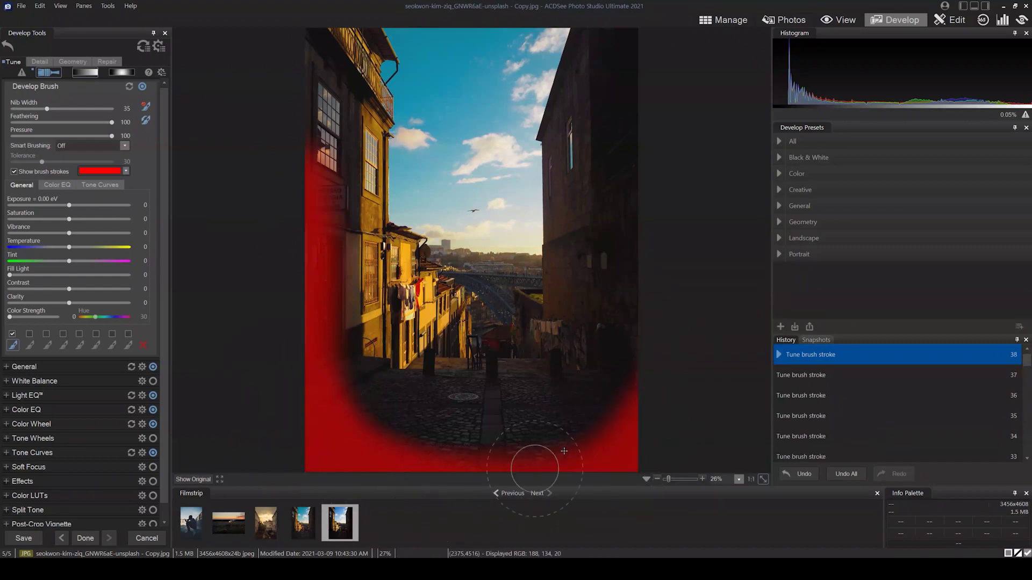
pyautogui.moveTo(588, 458)
pyautogui.mouseDown()
pyautogui.moveTo(616, 442)
pyautogui.moveTo(643, 398)
pyautogui.moveTo(652, 351)
pyautogui.moveTo(665, 186)
pyautogui.moveTo(645, 99)
pyautogui.mouseUp()
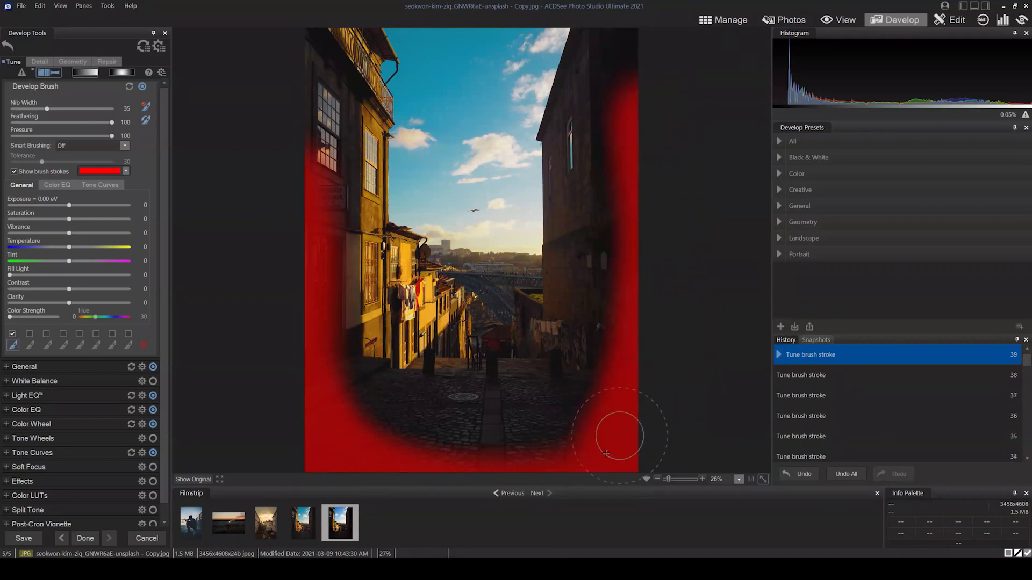
pyautogui.moveTo(666, 48)
pyautogui.mouseDown()
pyautogui.moveTo(635, 142)
pyautogui.moveTo(666, 41)
pyautogui.moveTo(623, 130)
pyautogui.moveTo(570, 84)
pyautogui.moveTo(580, 64)
pyautogui.moveTo(565, 293)
pyautogui.moveTo(582, 217)
pyautogui.moveTo(582, 78)
pyautogui.moveTo(572, 275)
pyautogui.moveTo(548, 366)
pyautogui.mouseUp()
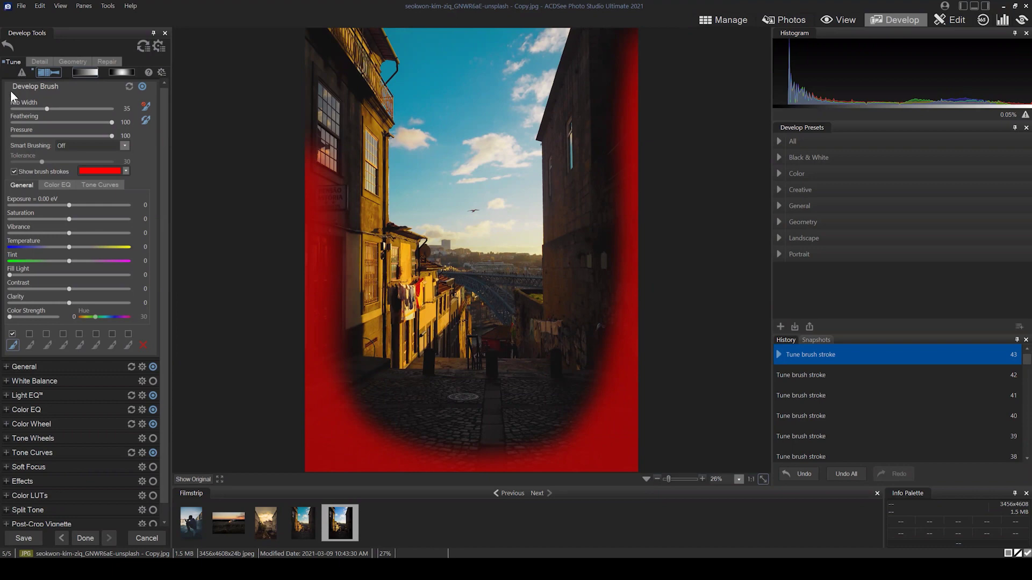
# Hide the brush stroke overlay and try an exposure of -4.00 eV on the painted edges, then reset it
pyautogui.click(15, 172)
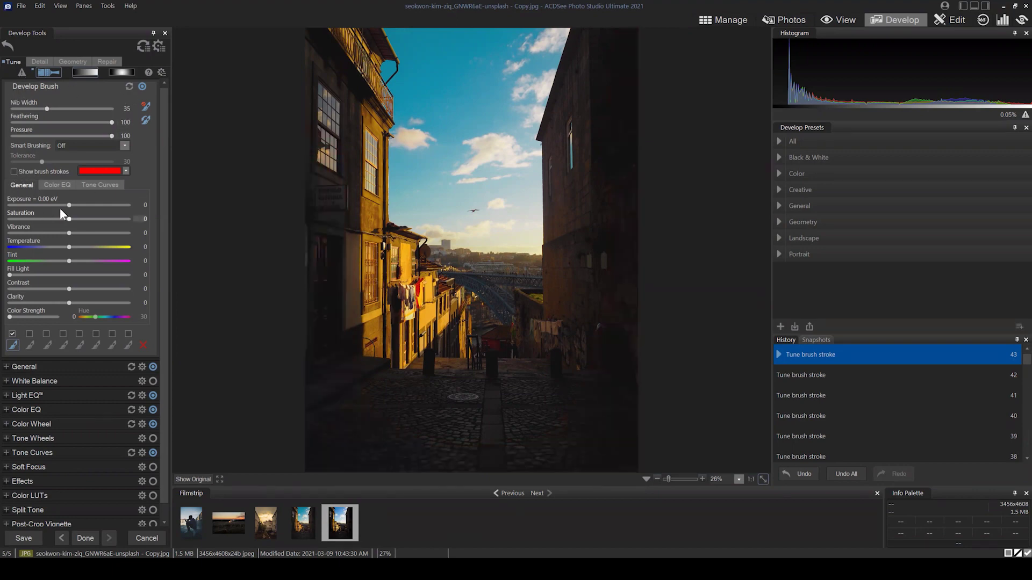
pyautogui.moveTo(67, 205); pyautogui.dragTo(10, 205)
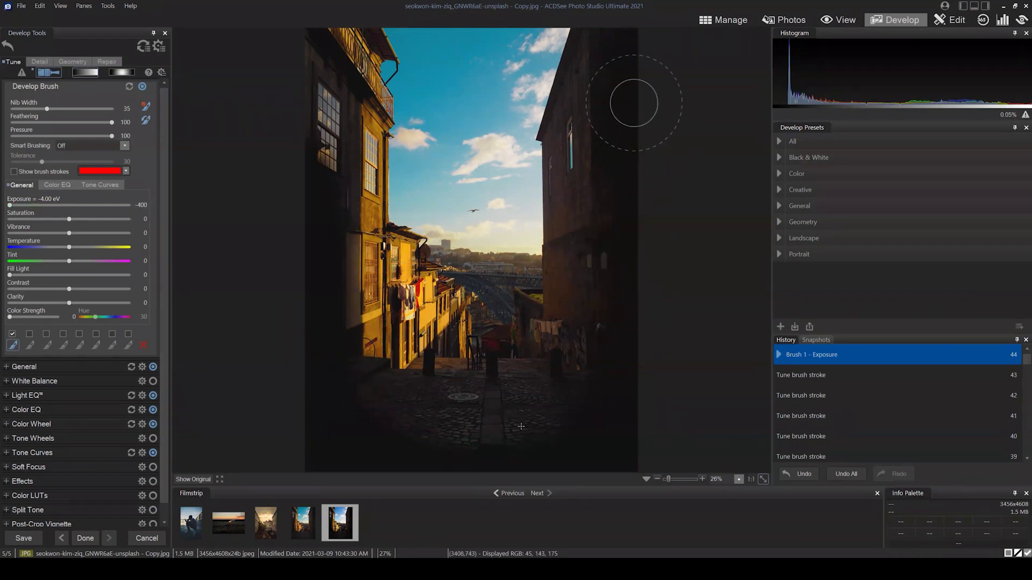
pyautogui.doubleClick(28, 203)
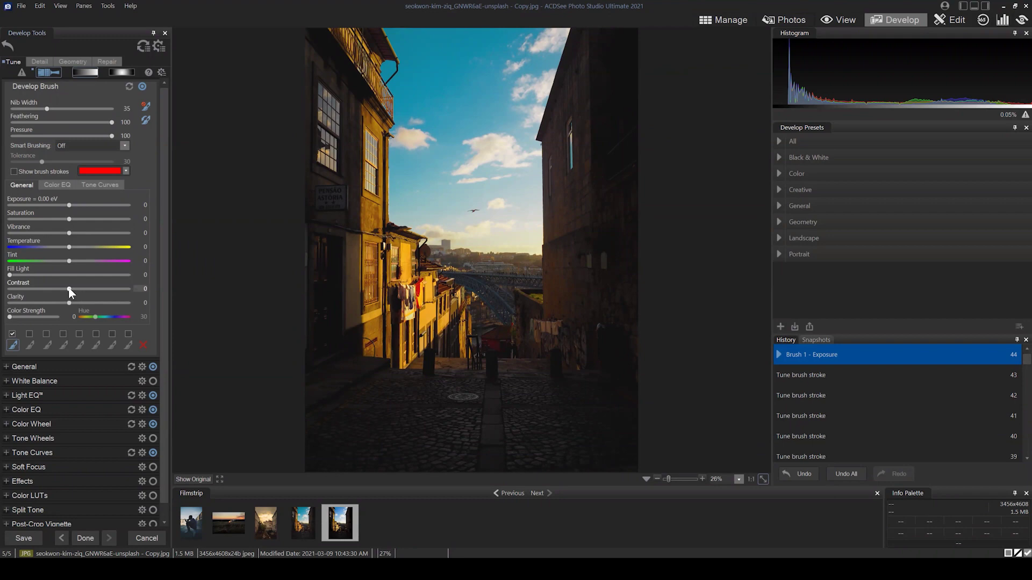
# Set the first brush's contrast to 15 and its exposure to -0.11 eV
pyautogui.moveTo(69, 289); pyautogui.dragTo(62, 289)
pyautogui.moveTo(121, 288); pyautogui.dragTo(79, 289)
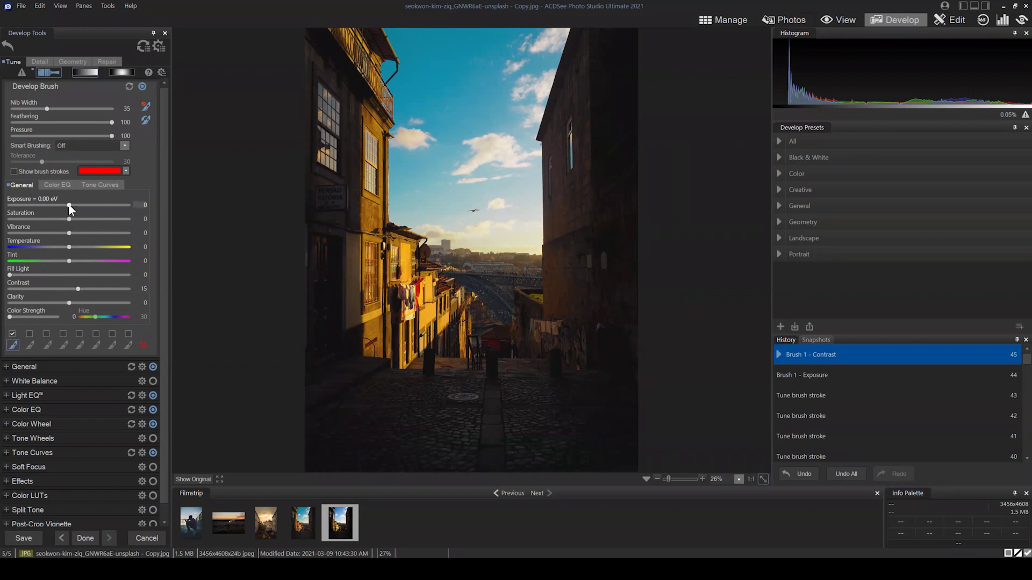
pyautogui.moveTo(69, 206); pyautogui.dragTo(67, 205)
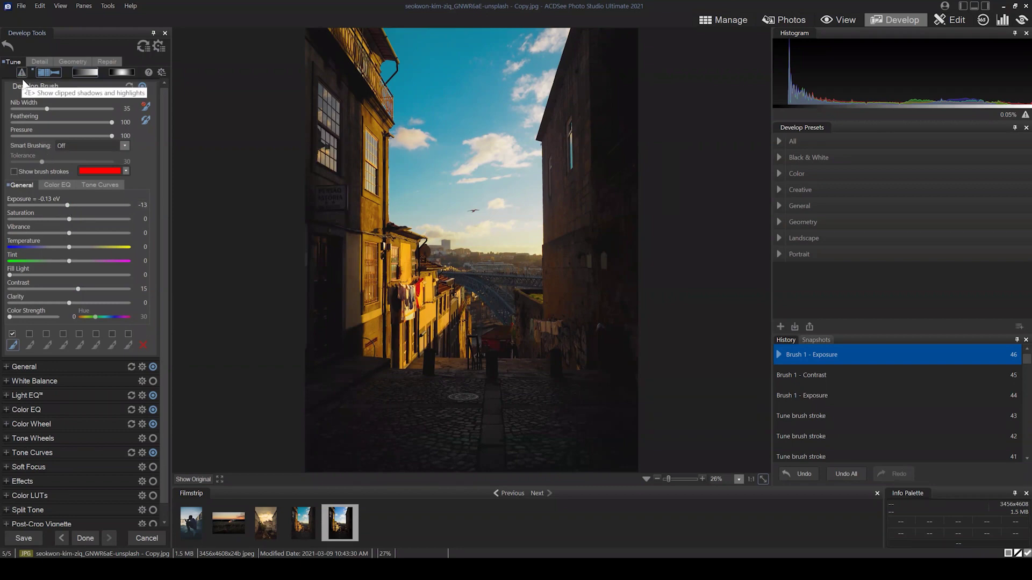
pyautogui.moveTo(66, 204); pyautogui.dragTo(67, 205)
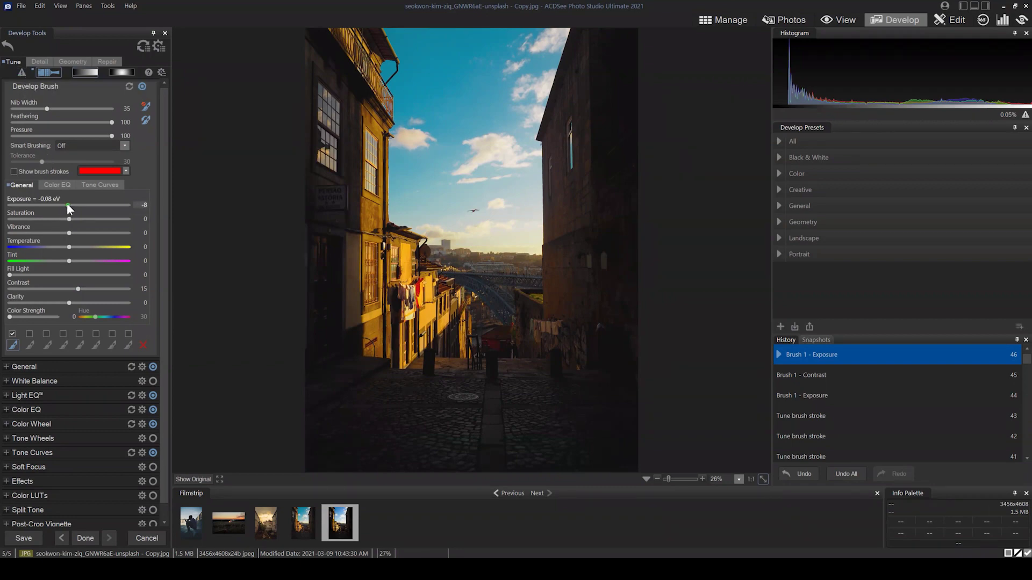
pyautogui.scroll(-3, 67, 204)
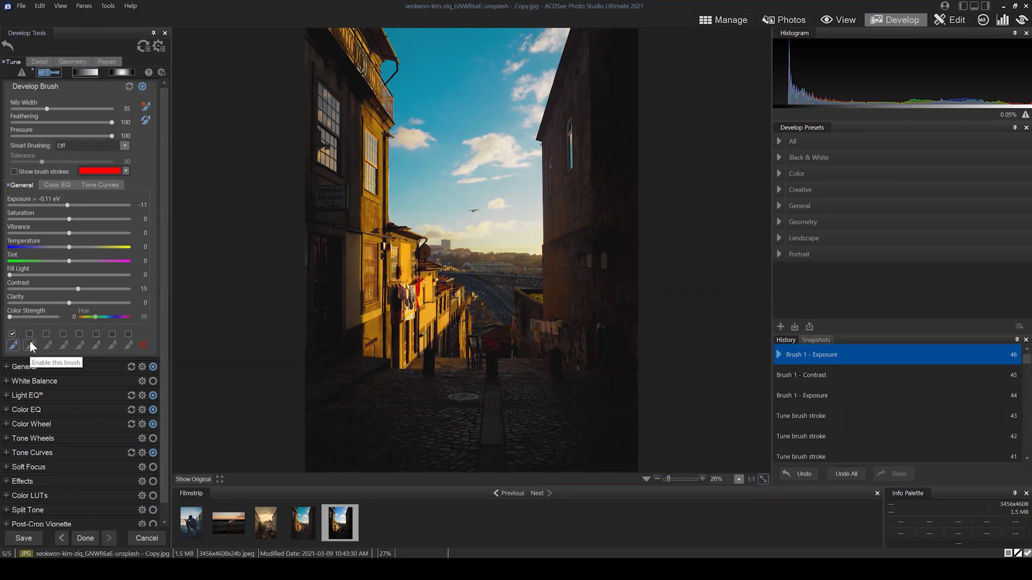
# Enable the second Develop Brush and try Magic smart brushing before setting Smart Brushing back to Off
pyautogui.moveTo(12, 344)
pyautogui.click(27, 340)
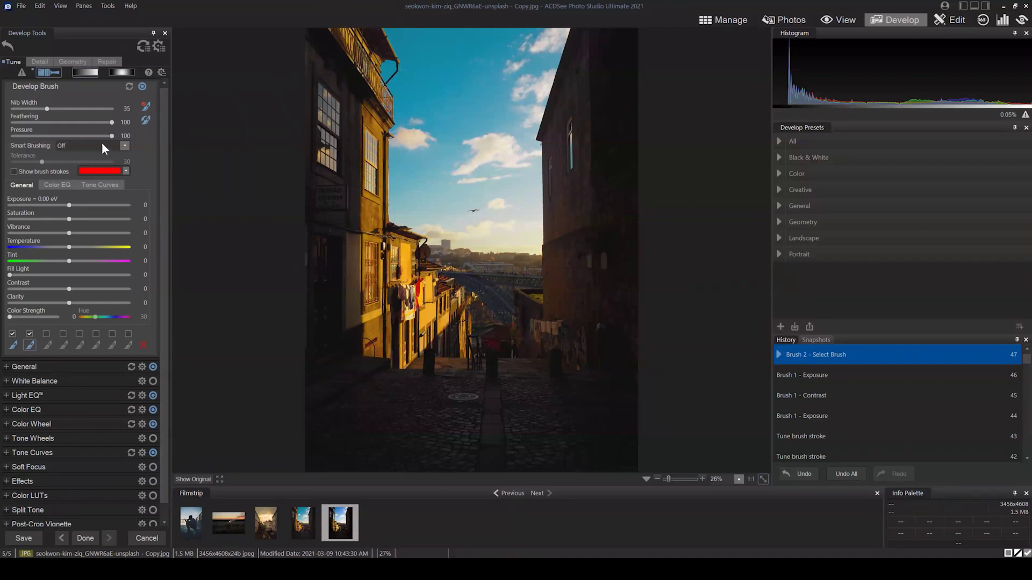
pyautogui.click(125, 144)
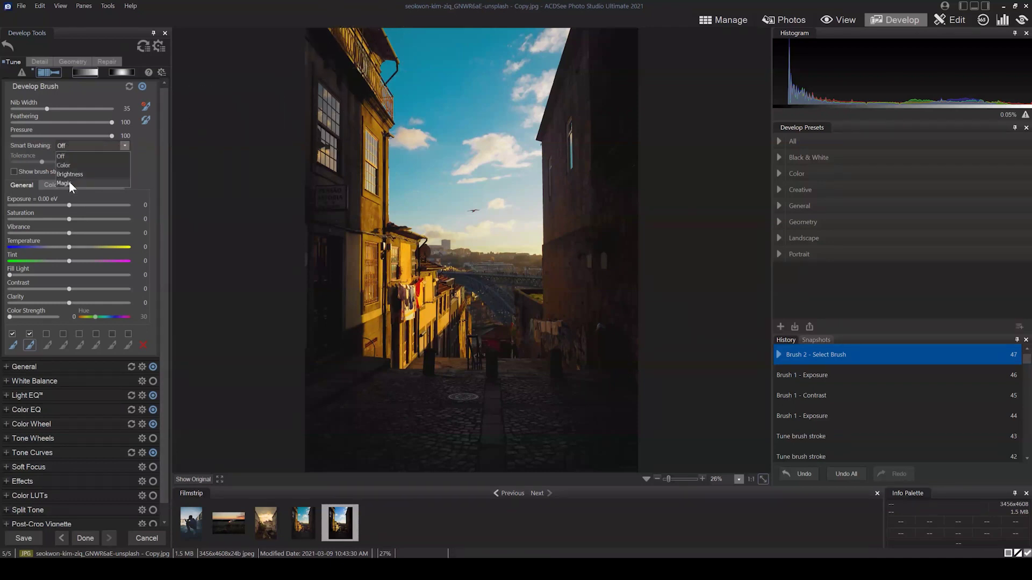
pyautogui.click(68, 181)
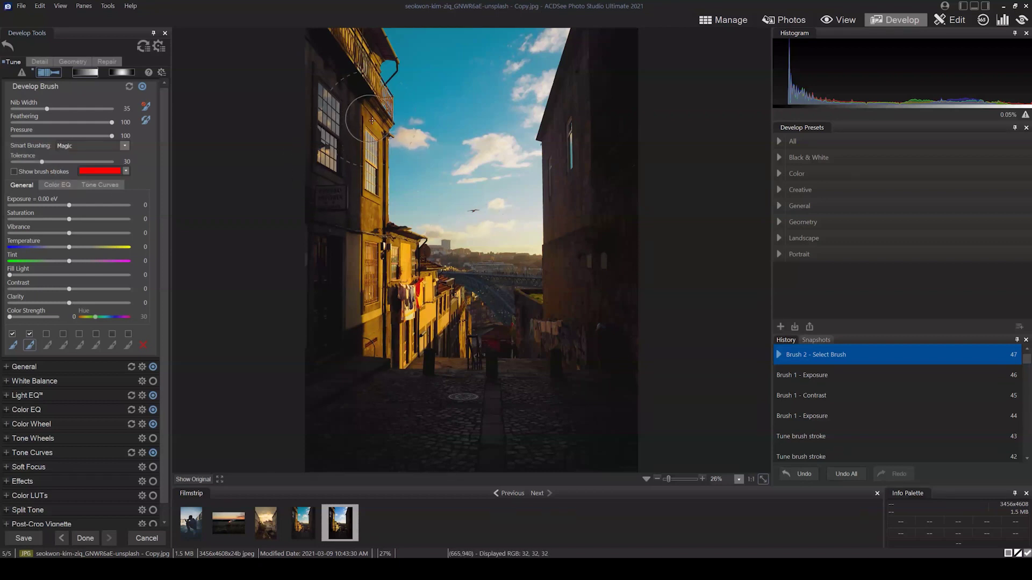
pyautogui.click(103, 144)
pyautogui.click(79, 155)
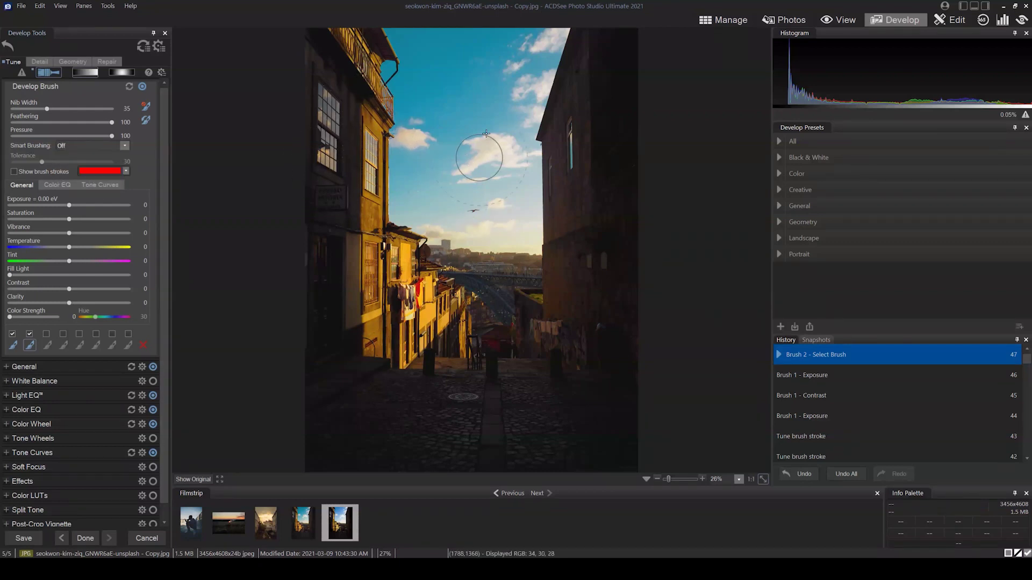
# Paint a trial area across the sky with the stroke overlay shown, and erase it again
pyautogui.moveTo(435, 191)
pyautogui.mouseDown()
pyautogui.moveTo(472, 164)
pyautogui.moveTo(515, 237)
pyautogui.mouseUp()
pyautogui.click(14, 171)
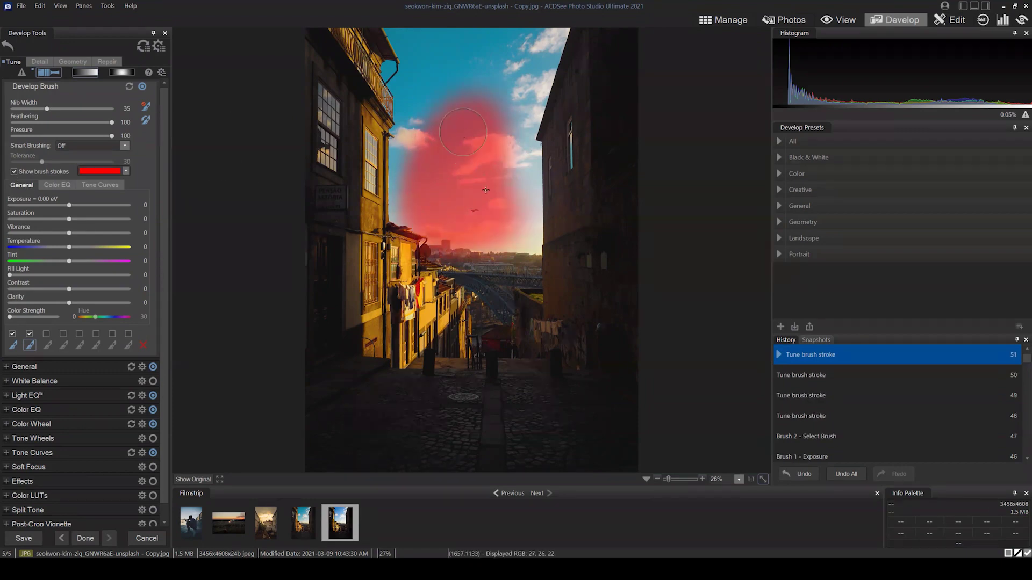
pyautogui.moveTo(505, 134)
pyautogui.mouseDown()
pyautogui.moveTo(519, 215)
pyautogui.moveTo(484, 126)
pyautogui.moveTo(421, 185)
pyautogui.moveTo(411, 236)
pyautogui.moveTo(511, 232)
pyautogui.mouseUp()
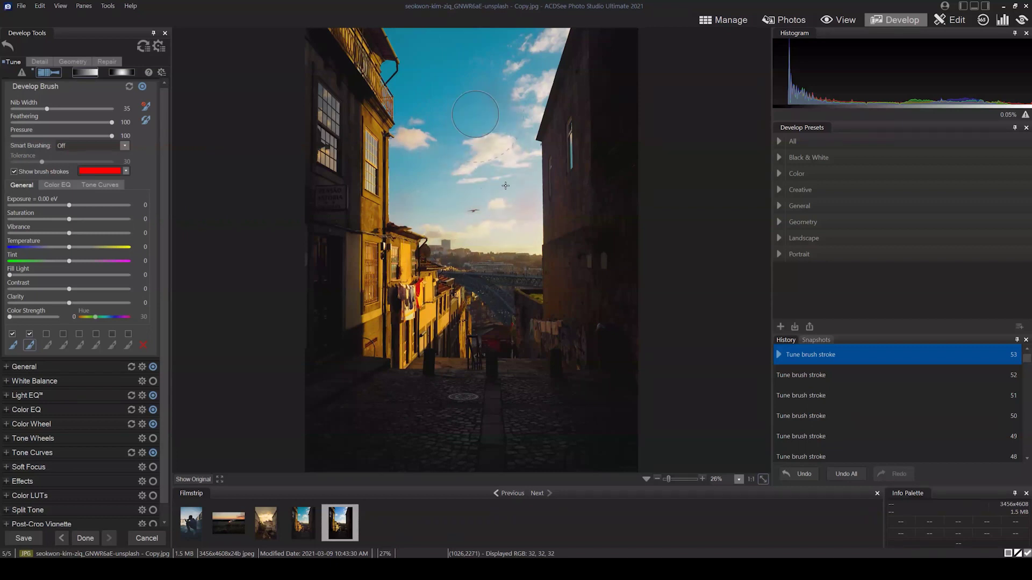
pyautogui.moveTo(435, 218); pyautogui.dragTo(435, 207)
# Set Smart Brushing to Magic and paint over the sunlit walls of the left-hand row of buildings
pyautogui.click(87, 144)
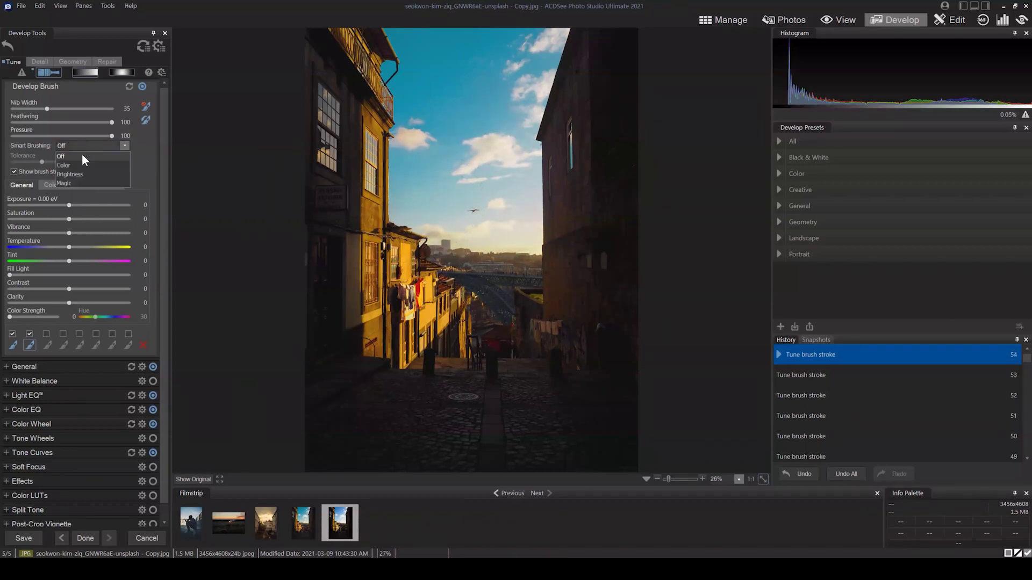
pyautogui.click(80, 163)
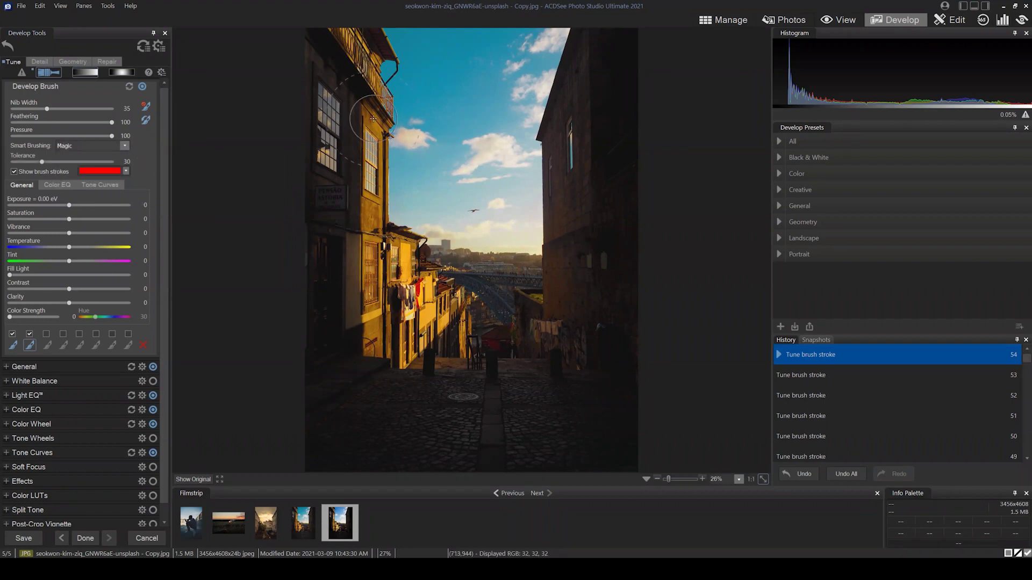
pyautogui.moveTo(379, 154)
pyautogui.mouseDown()
pyautogui.moveTo(384, 292)
pyautogui.moveTo(386, 279)
pyautogui.moveTo(380, 327)
pyautogui.moveTo(363, 339)
pyautogui.moveTo(395, 301)
pyautogui.mouseUp()
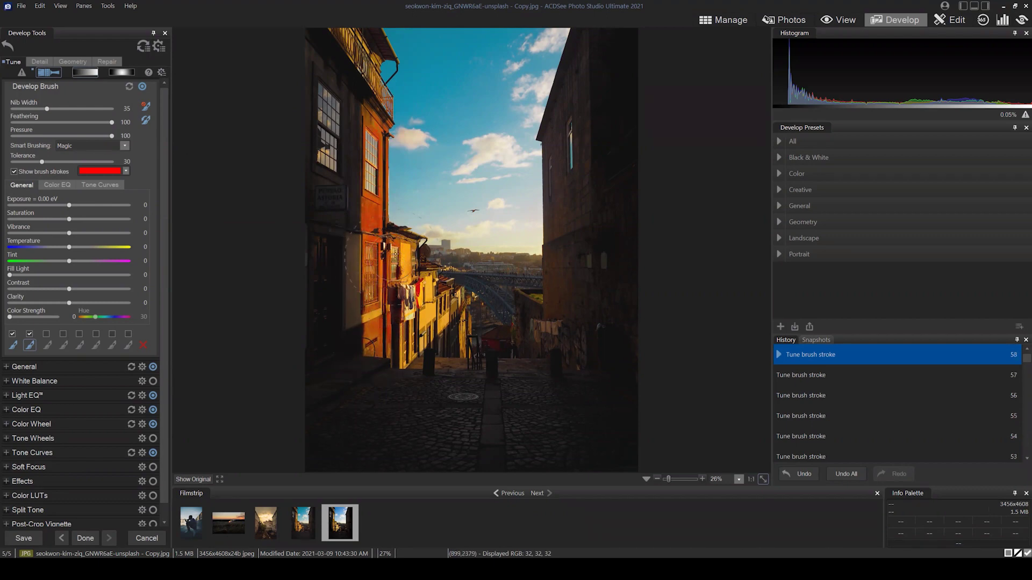
pyautogui.moveTo(406, 236)
pyautogui.mouseDown()
pyautogui.moveTo(430, 334)
pyautogui.moveTo(446, 292)
pyautogui.moveTo(463, 295)
pyautogui.moveTo(392, 360)
pyautogui.moveTo(419, 349)
pyautogui.moveTo(446, 306)
pyautogui.mouseUp()
pyautogui.moveTo(453, 324)
pyautogui.mouseDown()
pyautogui.moveTo(477, 325)
pyautogui.moveTo(451, 323)
pyautogui.moveTo(458, 288)
pyautogui.moveTo(432, 286)
pyautogui.moveTo(424, 248)
pyautogui.moveTo(419, 256)
pyautogui.mouseUp()
pyautogui.moveTo(414, 366); pyautogui.dragTo(376, 370)
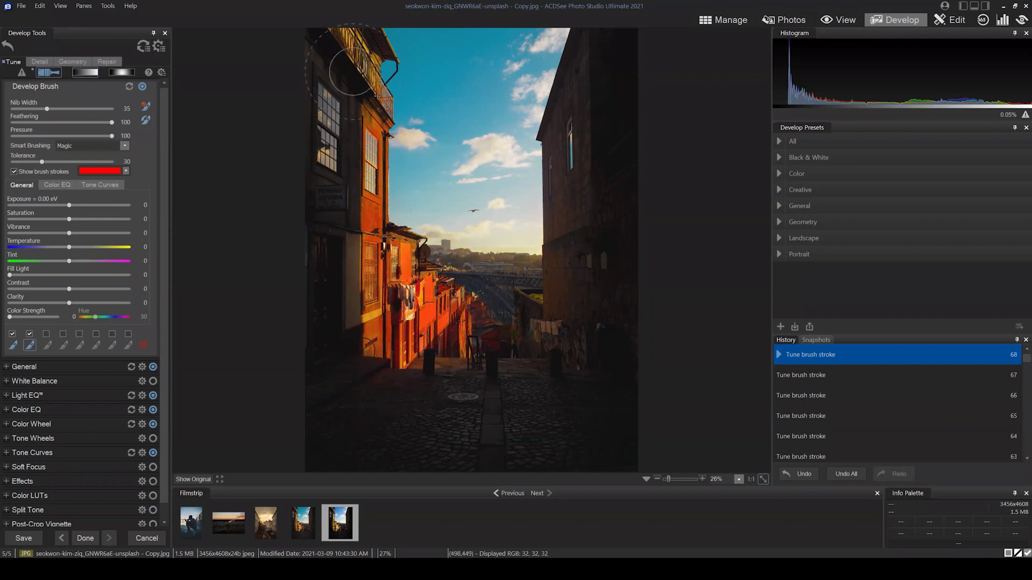
# Try light blue as the brush stroke overlay color, then change it back to red
pyautogui.click(94, 171)
pyautogui.click(458, 249)
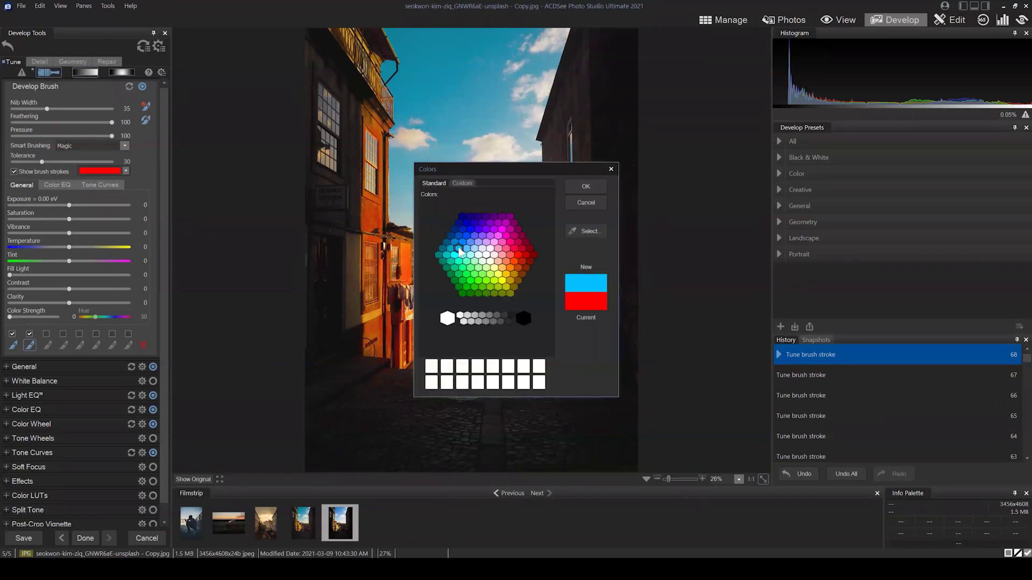
pyautogui.click(585, 187)
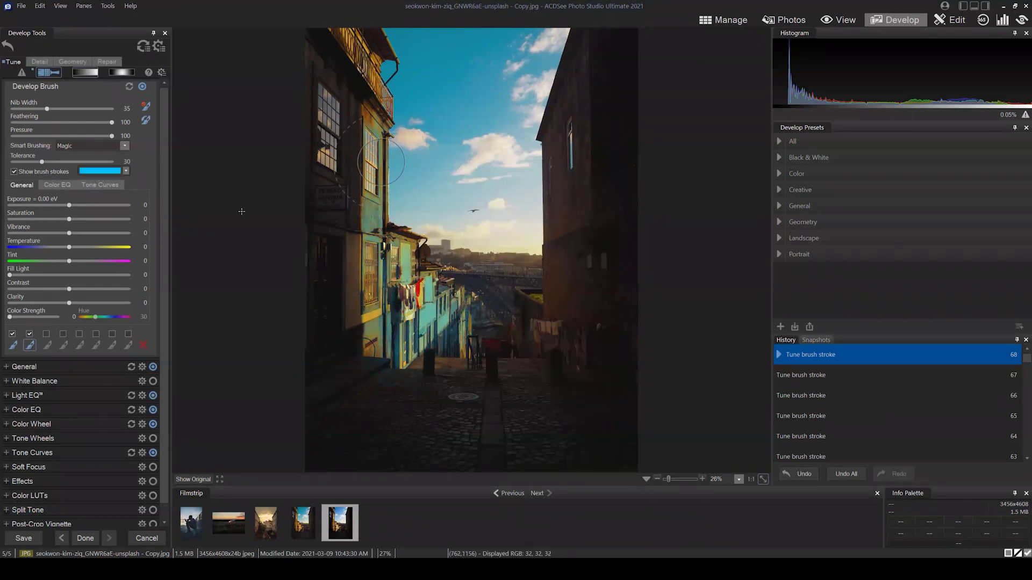
pyautogui.click(125, 171)
pyautogui.moveTo(189, 195); pyautogui.dragTo(185, 150)
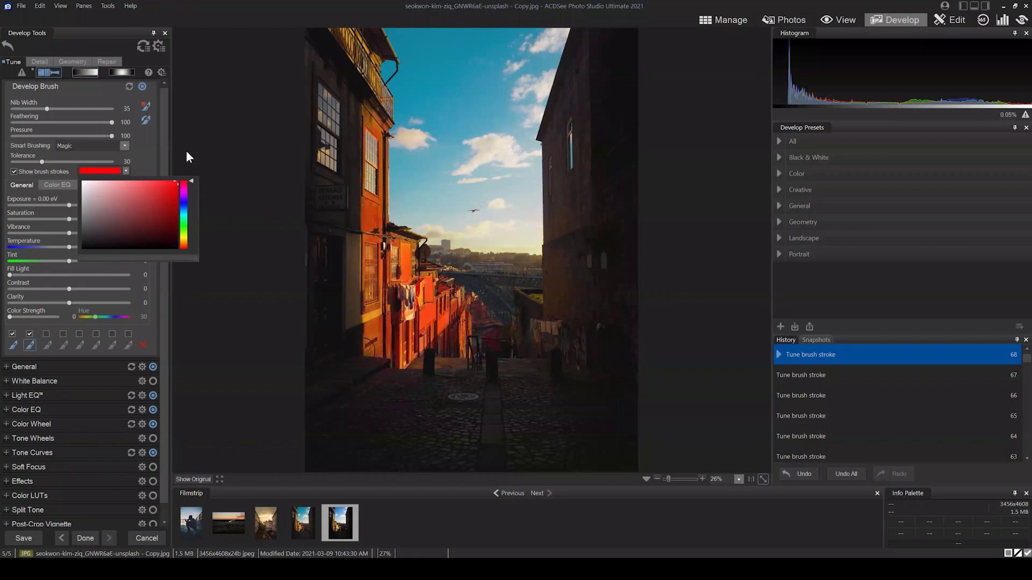
pyautogui.click(117, 170)
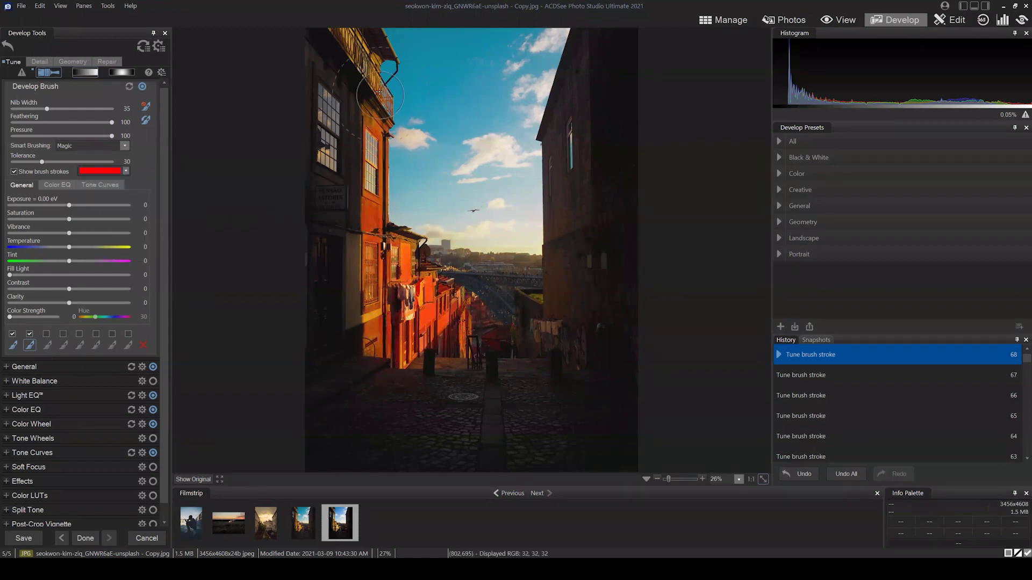
# Extend the second brush's mask over the balcony and upper facade of the left building
pyautogui.moveTo(374, 79)
pyautogui.mouseDown()
pyautogui.moveTo(346, 34)
pyautogui.moveTo(375, 66)
pyautogui.moveTo(371, 78)
pyautogui.moveTo(375, 60)
pyautogui.moveTo(372, 115)
pyautogui.moveTo(386, 79)
pyautogui.moveTo(371, 58)
pyautogui.moveTo(375, 125)
pyautogui.mouseUp()
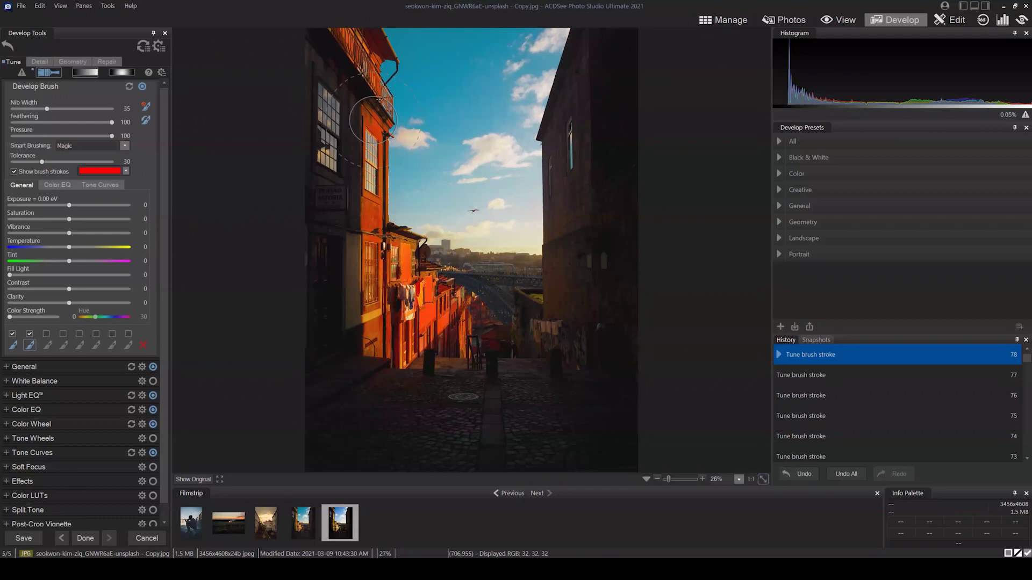
# Finish painting the second brush's mask on the lower left facade, and hide the brush stroke overlay
pyautogui.moveTo(371, 252)
pyautogui.mouseDown()
pyautogui.moveTo(379, 330)
pyautogui.moveTo(370, 298)
pyautogui.moveTo(385, 264)
pyautogui.mouseUp()
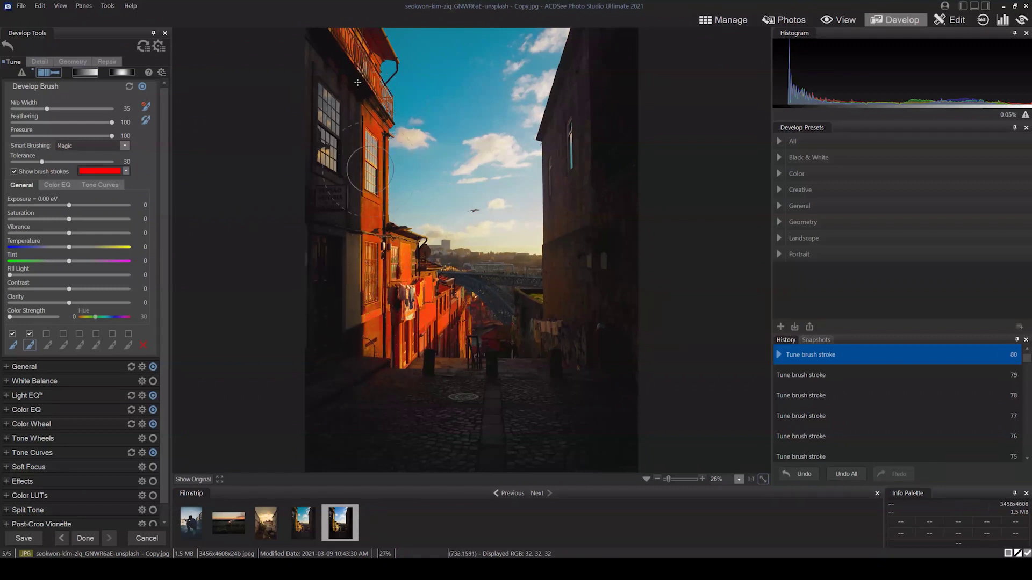
pyautogui.click(13, 172)
pyautogui.click(14, 172)
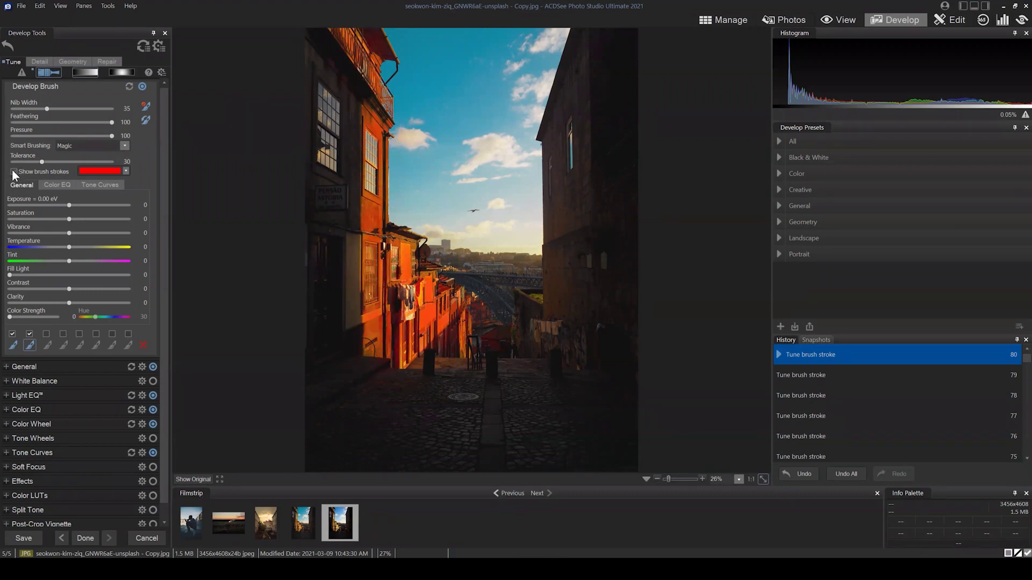
pyautogui.click(14, 172)
pyautogui.click(13, 172)
pyautogui.click(13, 172)
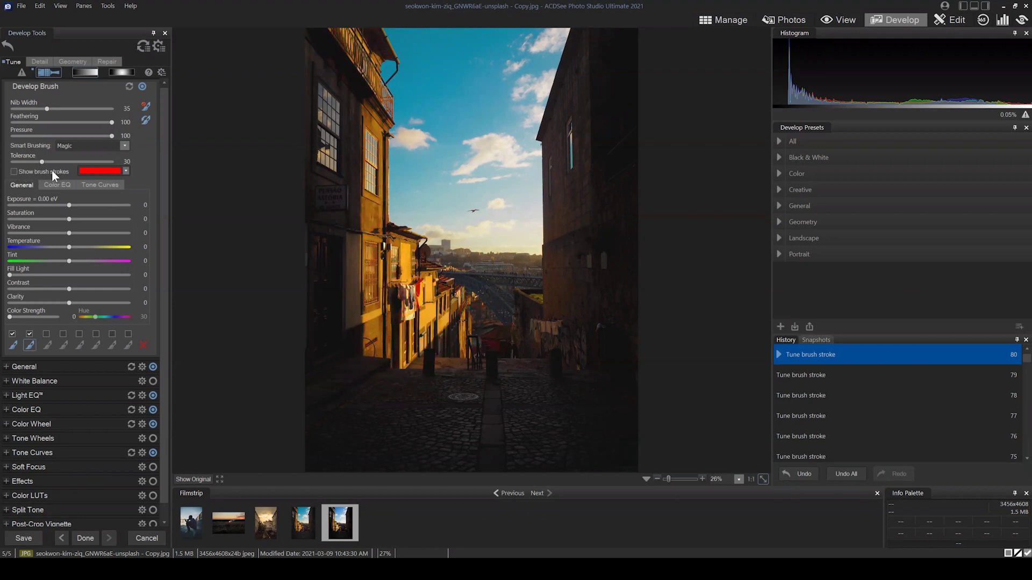
# Try different Saturation levels on the second brush's masked walls, ending at 100
pyautogui.moveTo(70, 219); pyautogui.dragTo(85, 219)
pyautogui.moveTo(171, 217); pyautogui.dragTo(179, 217)
pyautogui.click(106, 221)
pyautogui.moveTo(115, 217); pyautogui.dragTo(62, 215)
pyautogui.moveTo(157, 219); pyautogui.dragTo(140, 218)
# Tint the walls masked by the second brush with Color Strength 27 and Hue 1
pyautogui.moveTo(11, 315); pyautogui.dragTo(20, 314)
pyautogui.moveTo(92, 315)
pyautogui.mouseDown()
pyautogui.moveTo(66, 315)
pyautogui.moveTo(96, 315)
pyautogui.mouseUp()
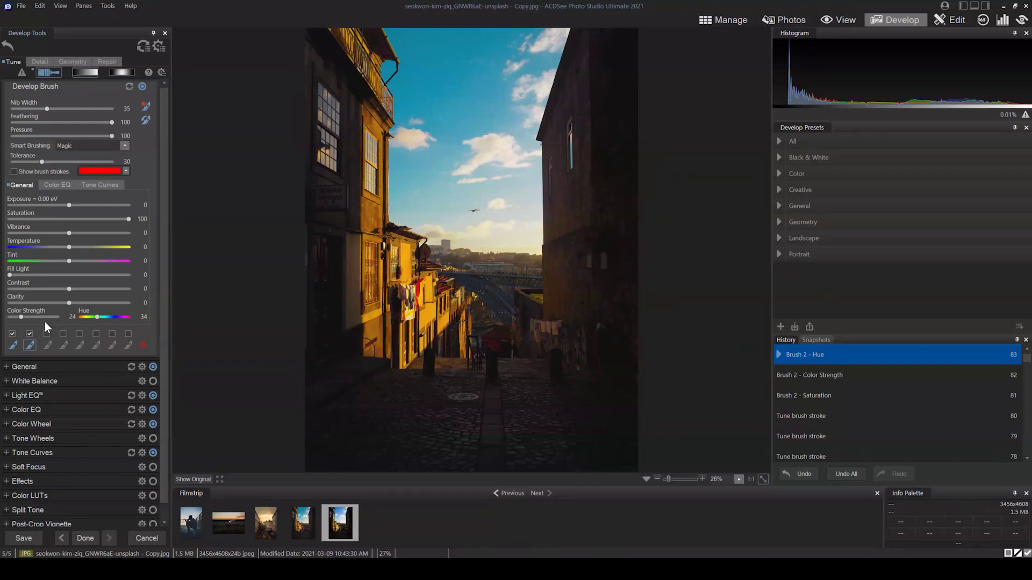
pyautogui.moveTo(21, 317); pyautogui.dragTo(59, 317)
pyautogui.moveTo(121, 316)
pyautogui.mouseDown()
pyautogui.moveTo(144, 317)
pyautogui.moveTo(77, 310)
pyautogui.moveTo(82, 318)
pyautogui.mouseUp()
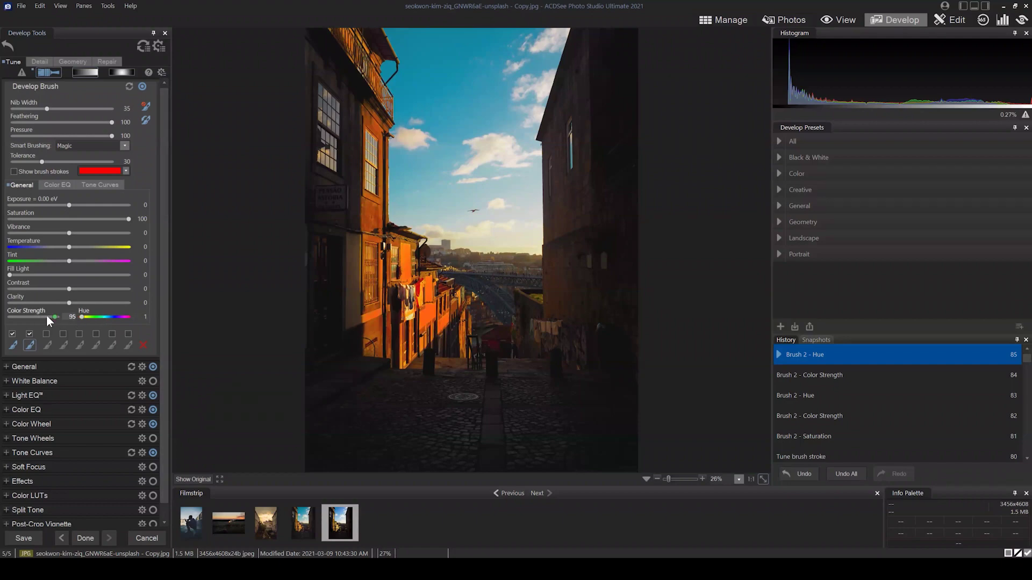
pyautogui.moveTo(46, 317); pyautogui.dragTo(29, 317)
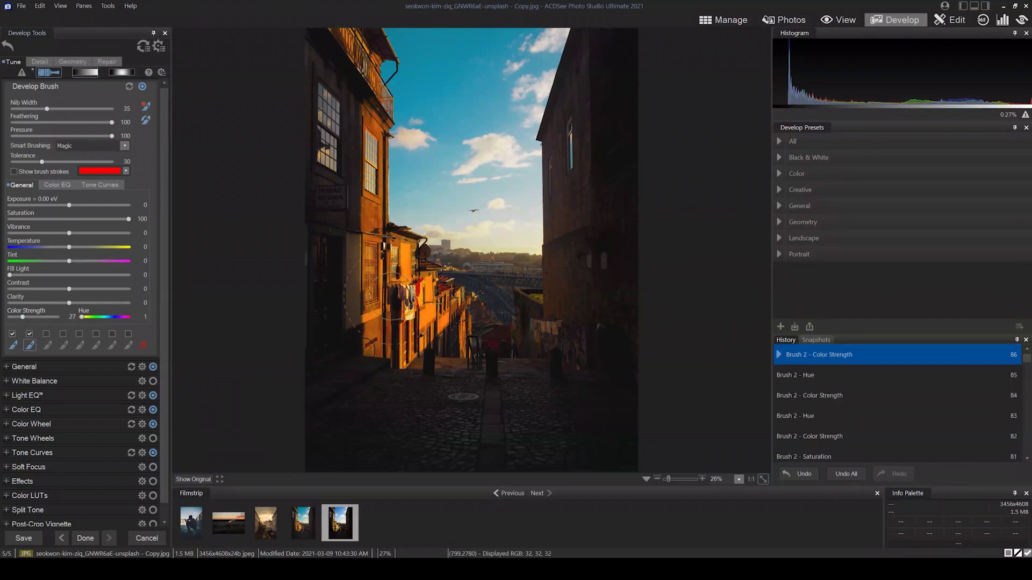
# Examine the sunlit buildings at 164% zoom against the original image, and fit the whole photo in view again
pyautogui.moveTo(669, 480); pyautogui.dragTo(674, 478)
pyautogui.moveTo(747, 429); pyautogui.dragTo(733, 436)
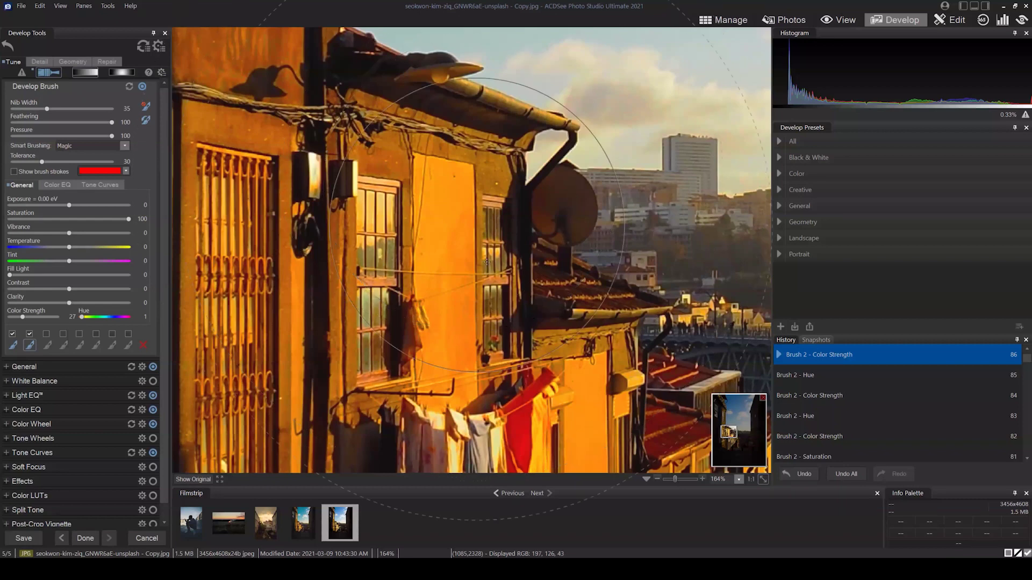
pyautogui.click(185, 477)
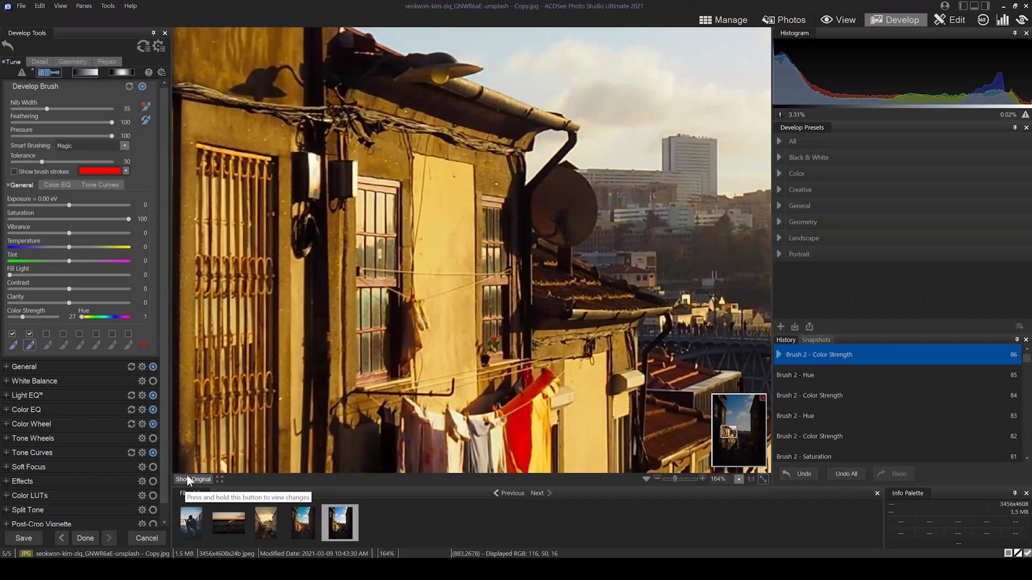
pyautogui.moveTo(186, 475); pyautogui.dragTo(200, 473)
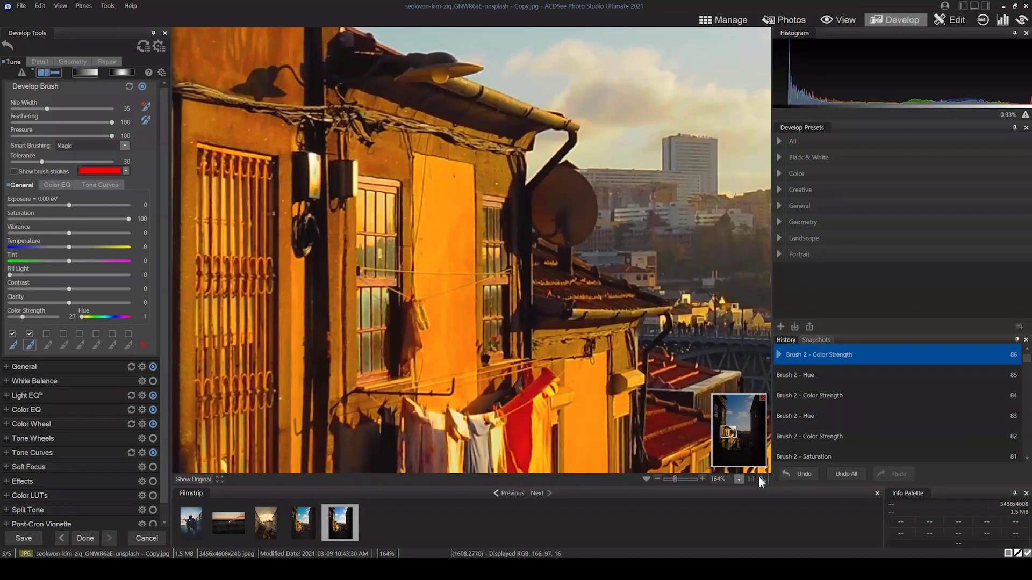
pyautogui.click(760, 477)
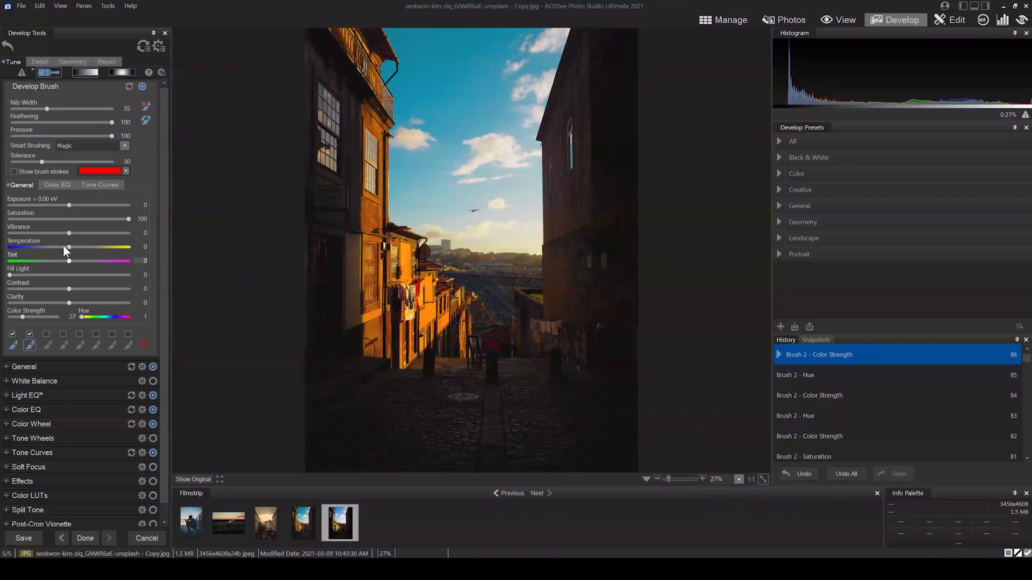
# Set the second brush's Saturation to 15 and compare the photo with the original
pyautogui.moveTo(124, 217); pyautogui.dragTo(77, 217)
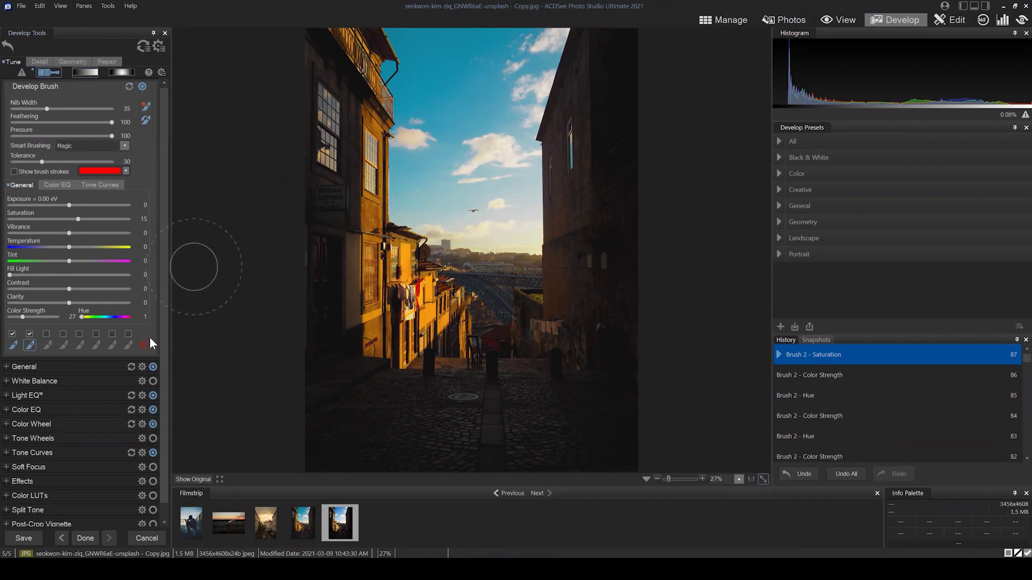
pyautogui.click(192, 478)
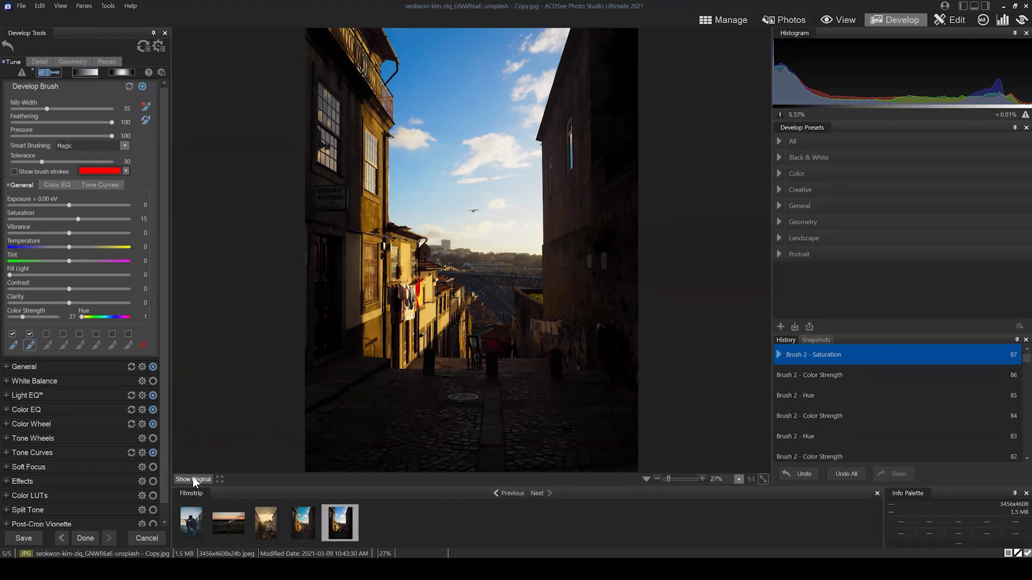
pyautogui.click(193, 476)
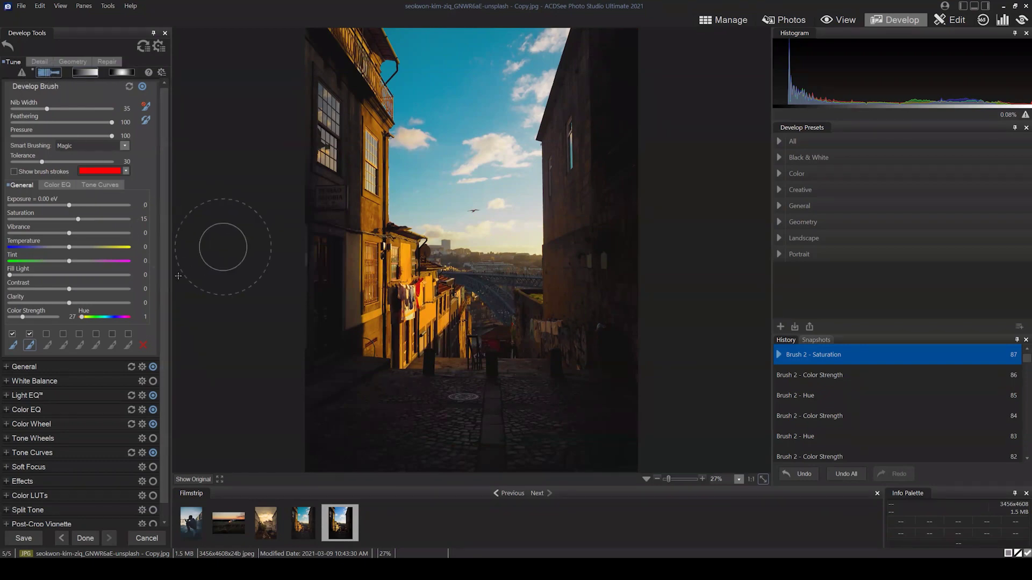
# Close the Develop Brush and apply a Post-Crop Vignette with Strength -50, Radius 48, Feathering 68 and Roundness 0
pyautogui.moveTo(12, 349)
pyautogui.click(46, 70)
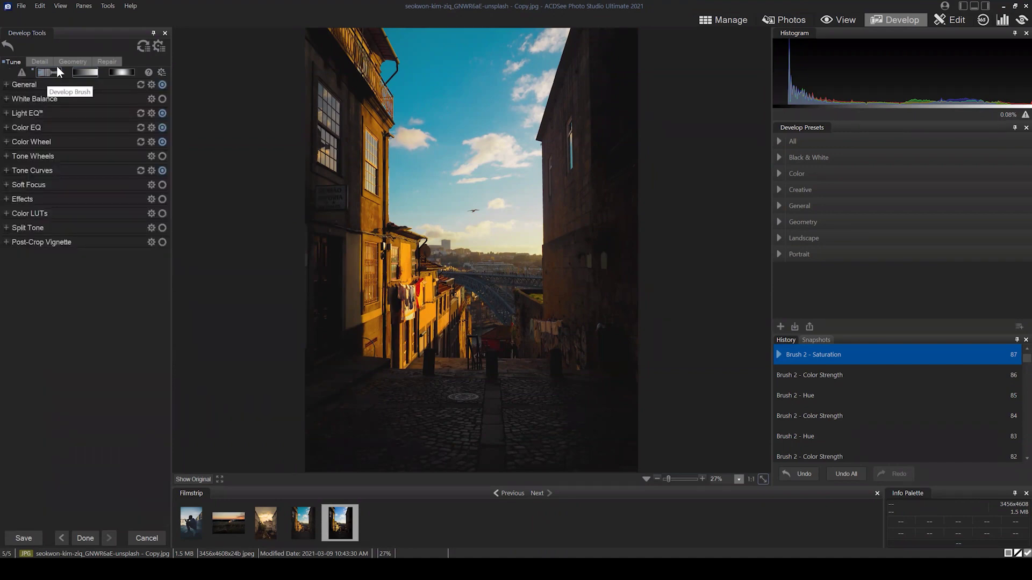
pyautogui.click(6, 244)
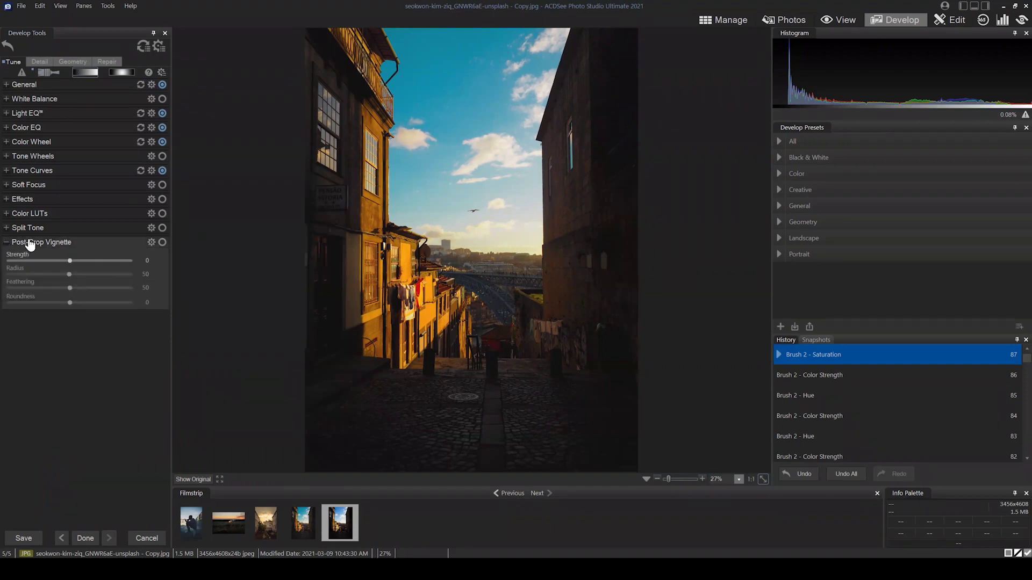
pyautogui.moveTo(70, 261); pyautogui.dragTo(129, 256)
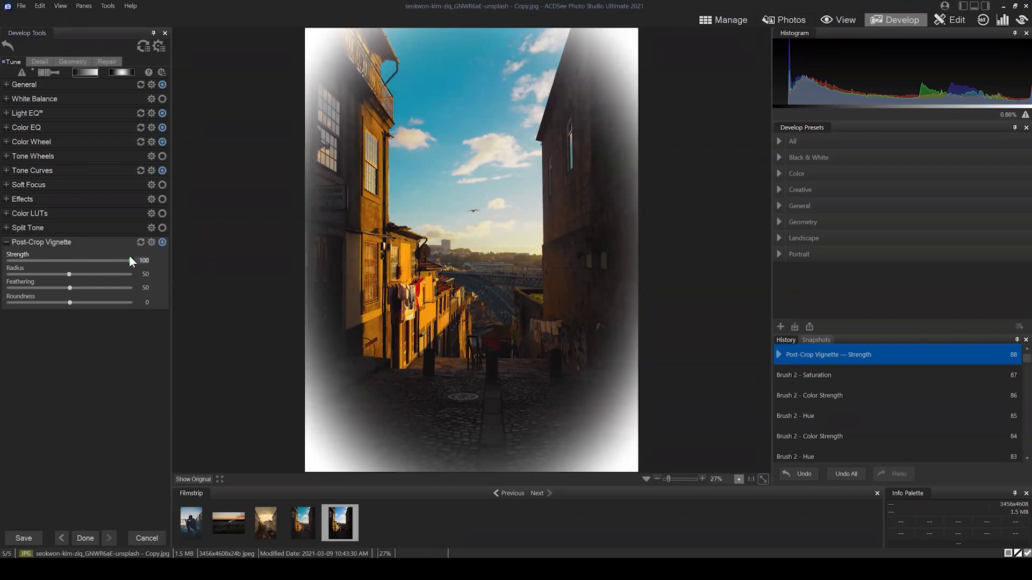
pyautogui.moveTo(131, 256); pyautogui.dragTo(70, 302)
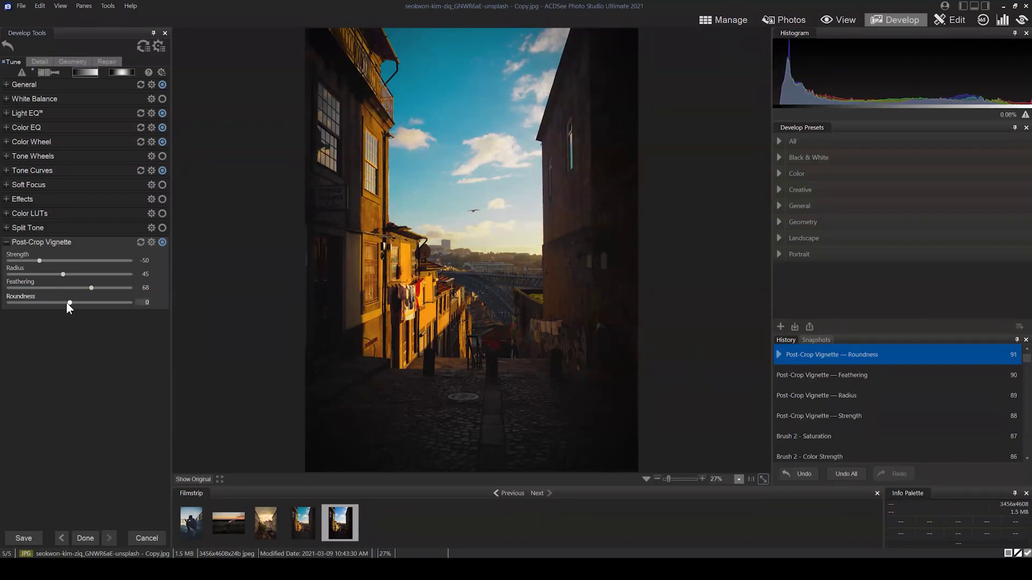
pyautogui.moveTo(60, 274)
pyautogui.mouseDown()
pyautogui.moveTo(34, 273)
pyautogui.moveTo(66, 273)
pyautogui.mouseUp()
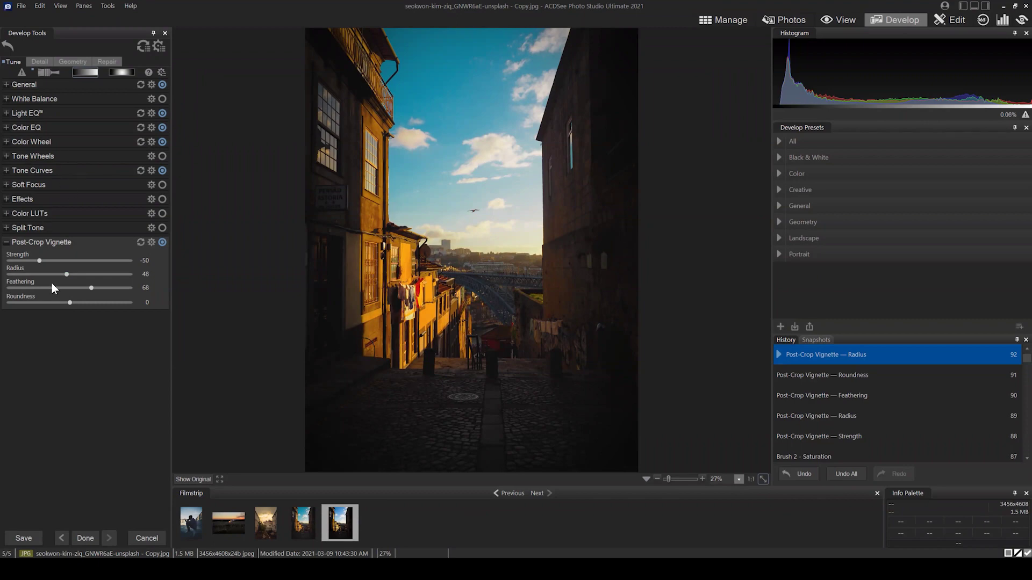
pyautogui.click(7, 243)
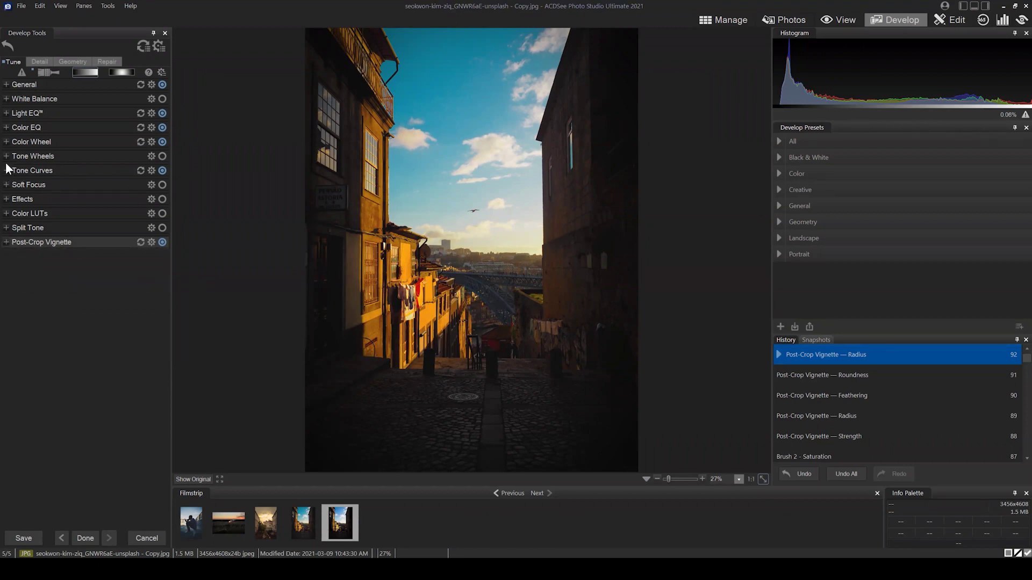
# Try inverting the blue range selected in the Color Wheel, and invert it back
pyautogui.click(7, 142)
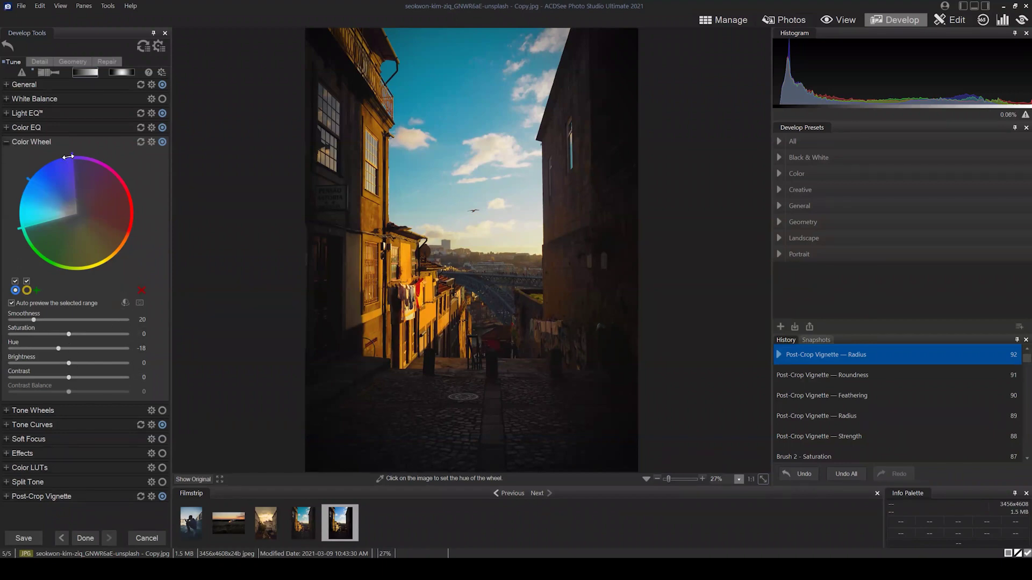
pyautogui.click(125, 302)
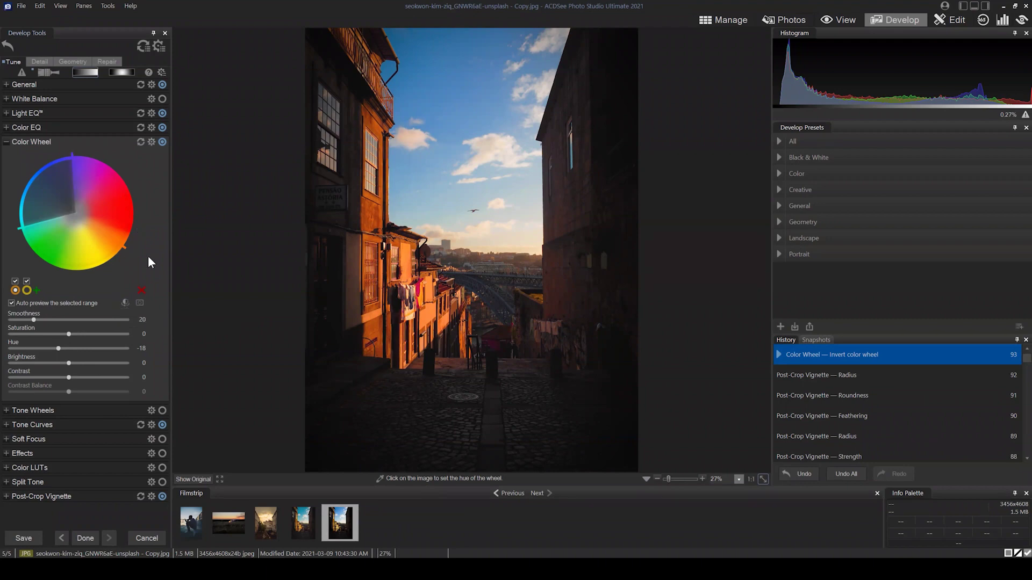
pyautogui.click(126, 299)
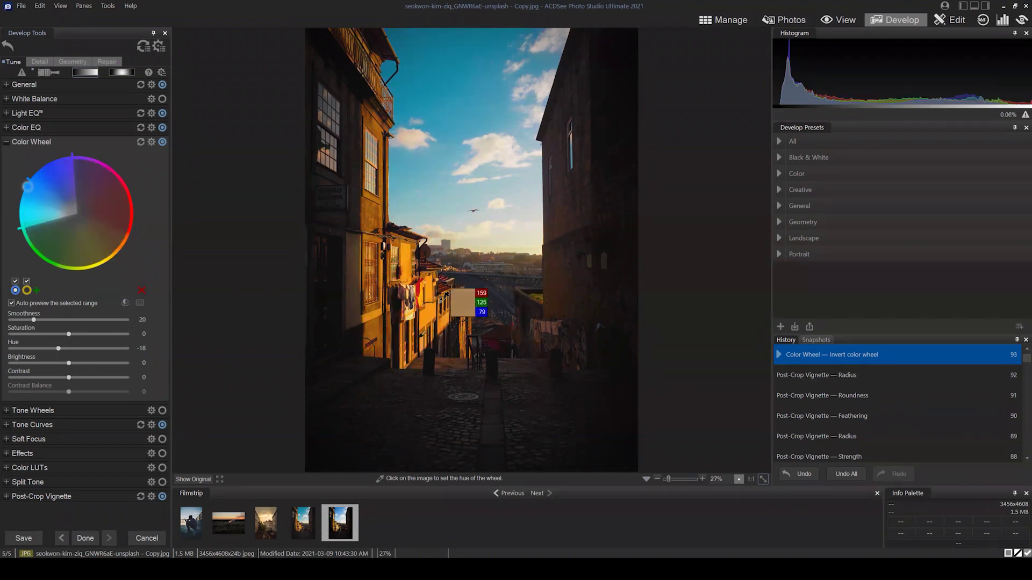
# Reopen the Develop Brush, invert the second brush's strokes to preview the reversed mask, and invert them back
pyautogui.click(42, 70)
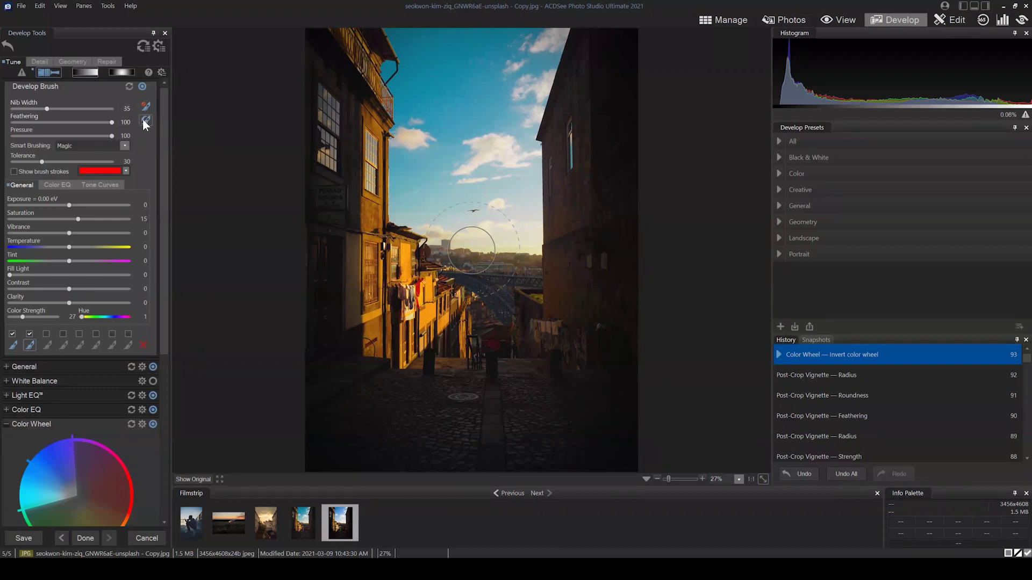
pyautogui.click(32, 343)
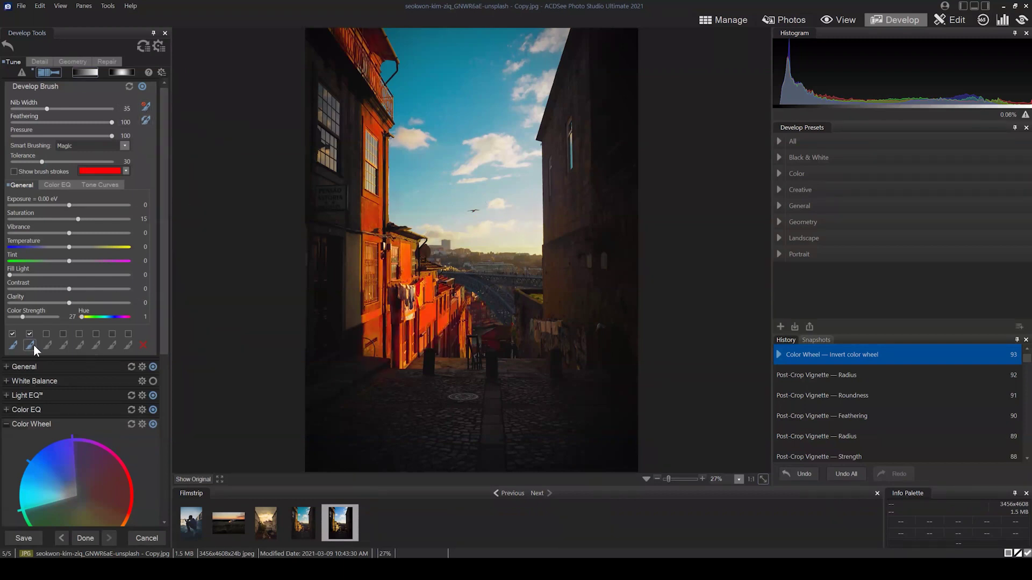
pyautogui.moveTo(12, 346)
pyautogui.click(29, 344)
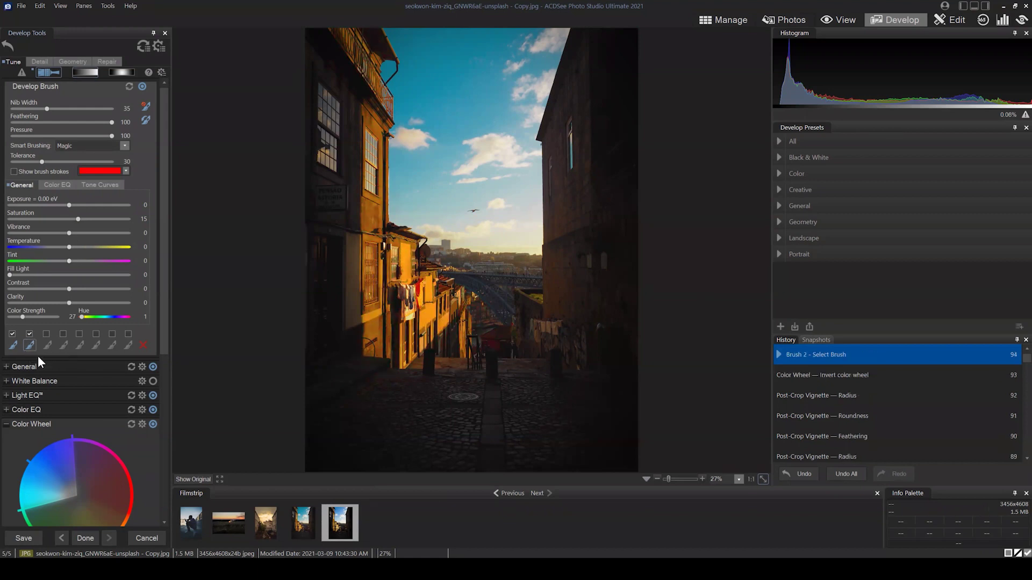
pyautogui.click(146, 120)
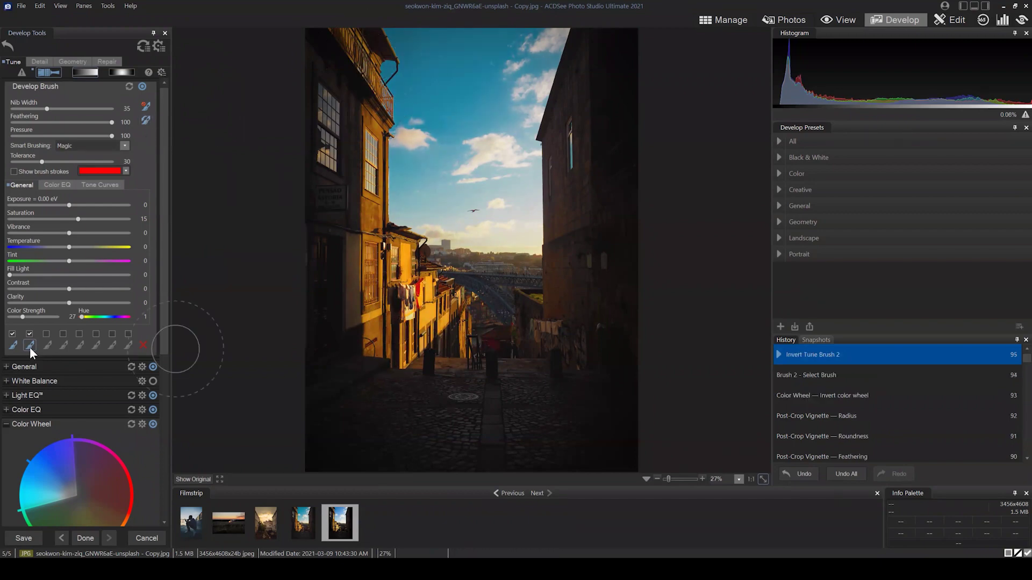
pyautogui.moveTo(30, 346)
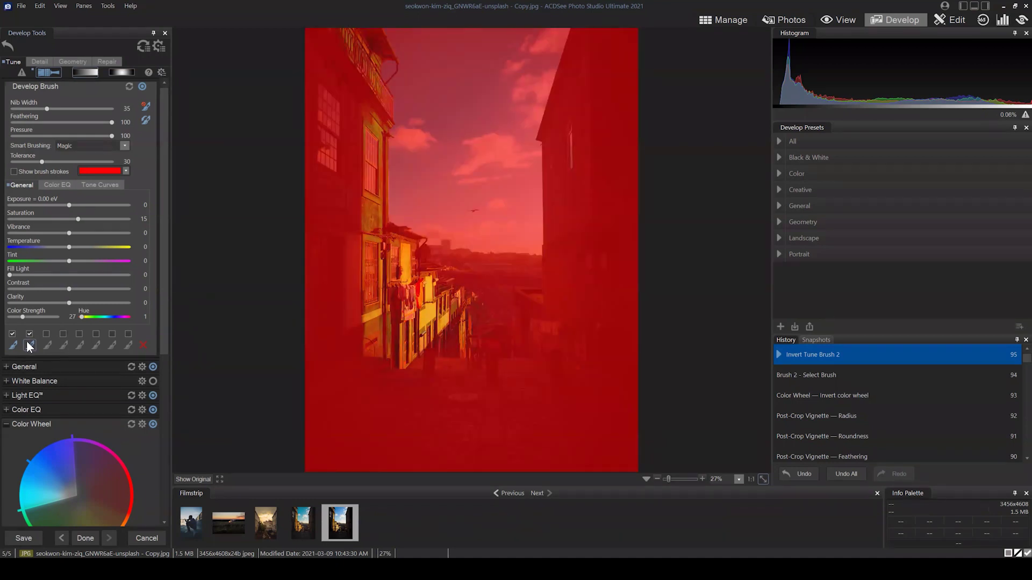
pyautogui.click(29, 346)
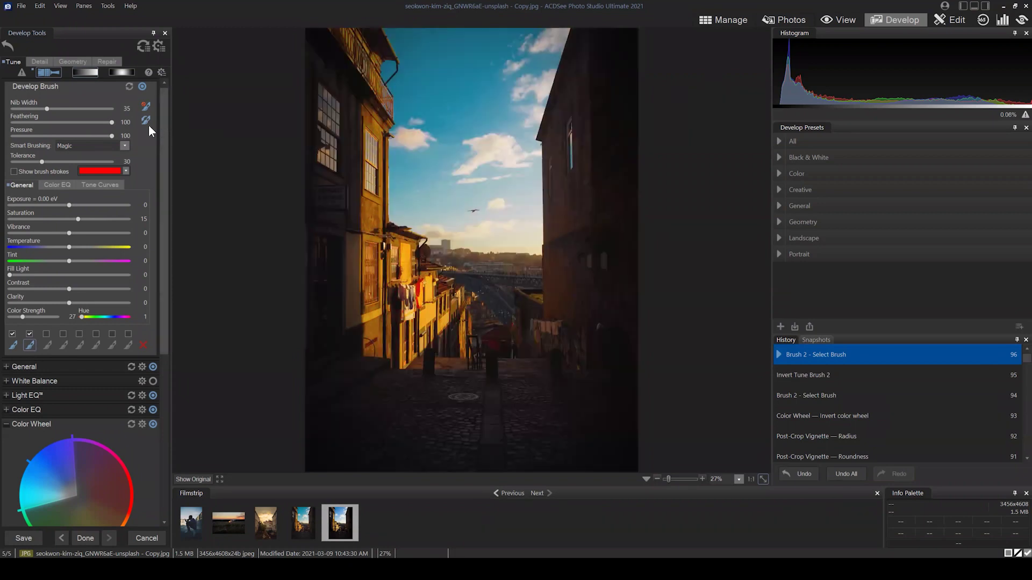
pyautogui.click(146, 120)
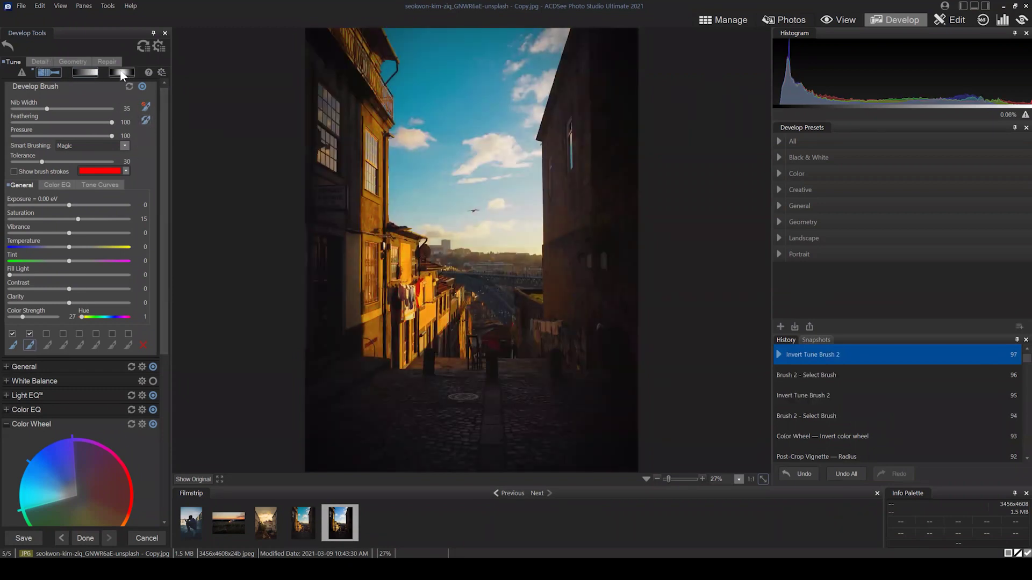
# Invert and restore the second brush's strokes twice more, previewing both versions of the mask
pyautogui.click(142, 119)
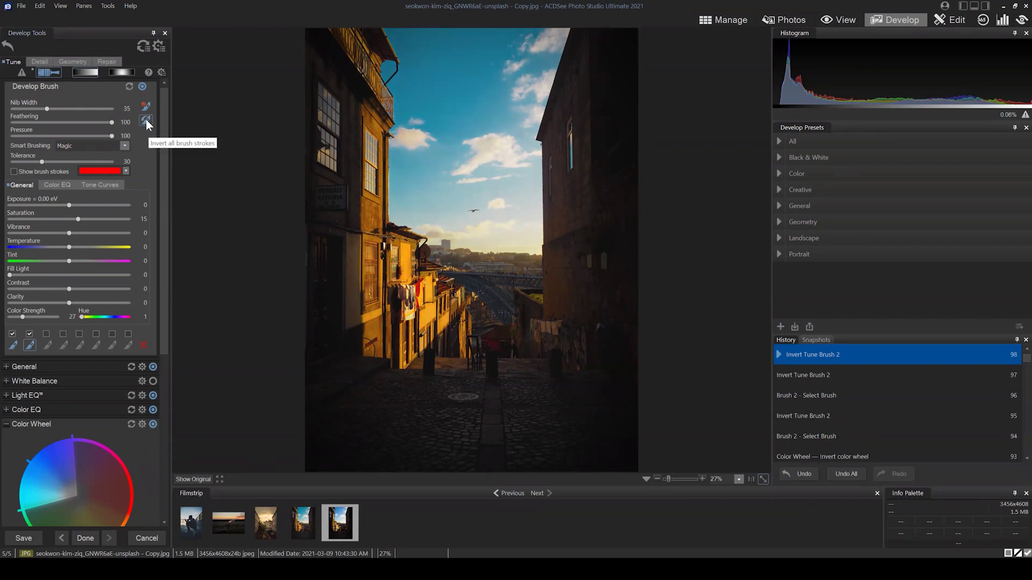
pyautogui.click(143, 119)
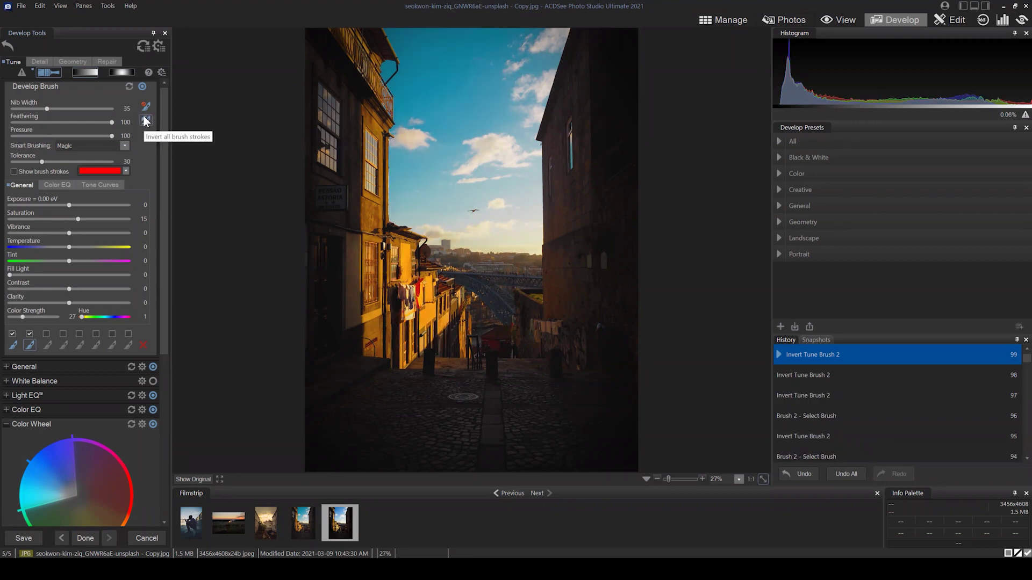
pyautogui.moveTo(30, 347)
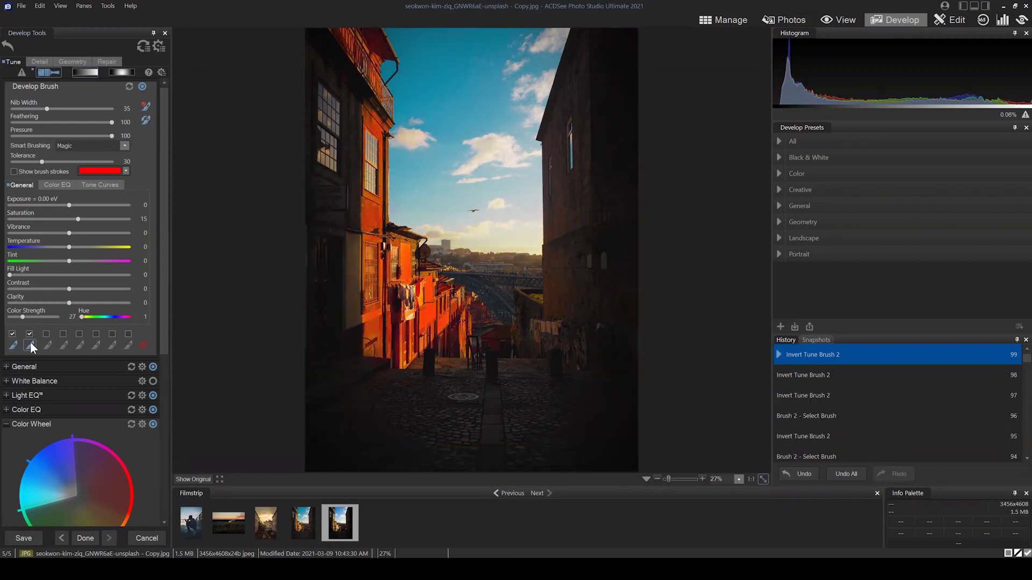
pyautogui.click(145, 120)
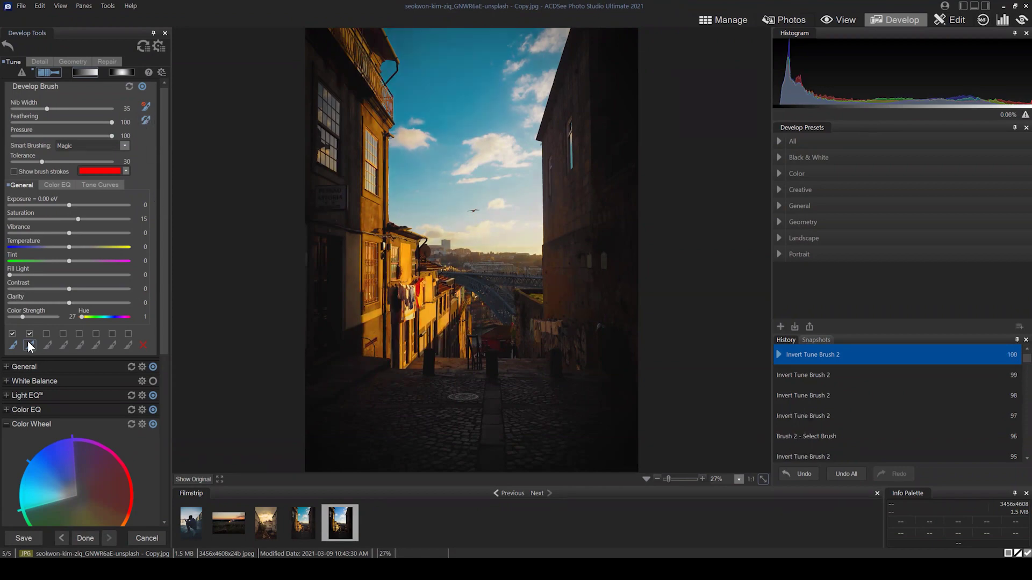
pyautogui.moveTo(32, 340)
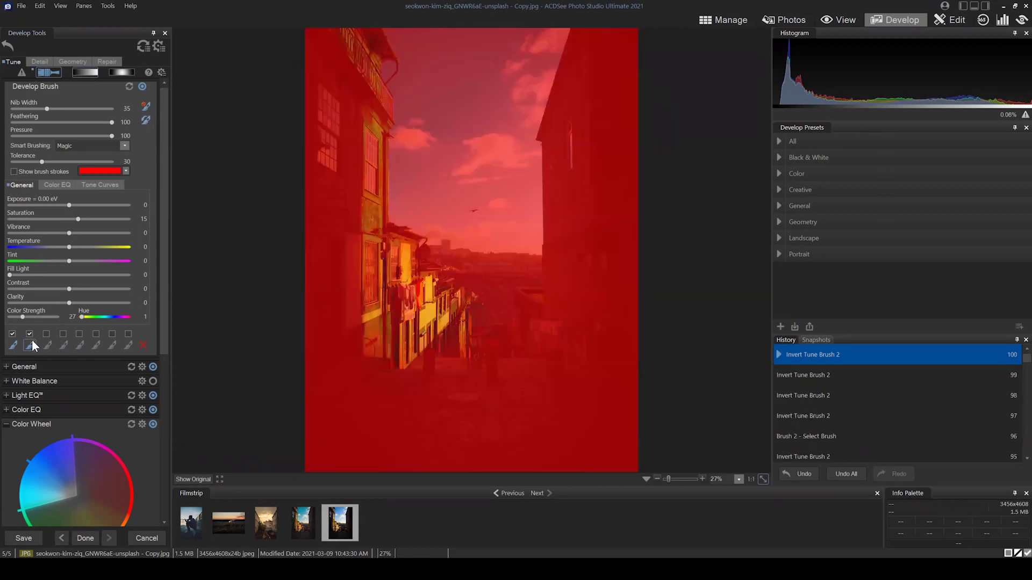
pyautogui.click(145, 119)
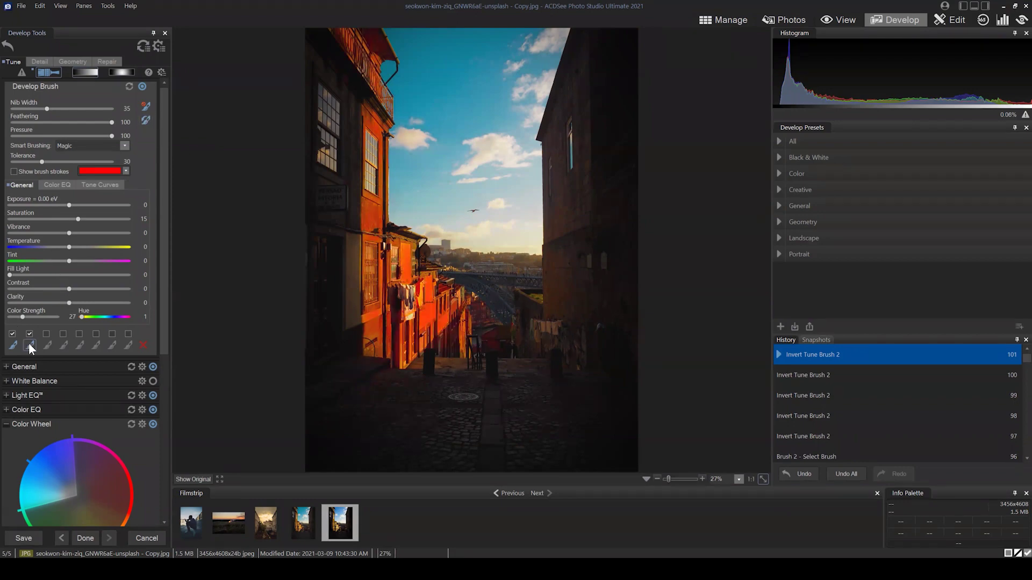
# Invert the second brush's strokes back to the sunlit buildings and close the Develop Brush
pyautogui.click(146, 119)
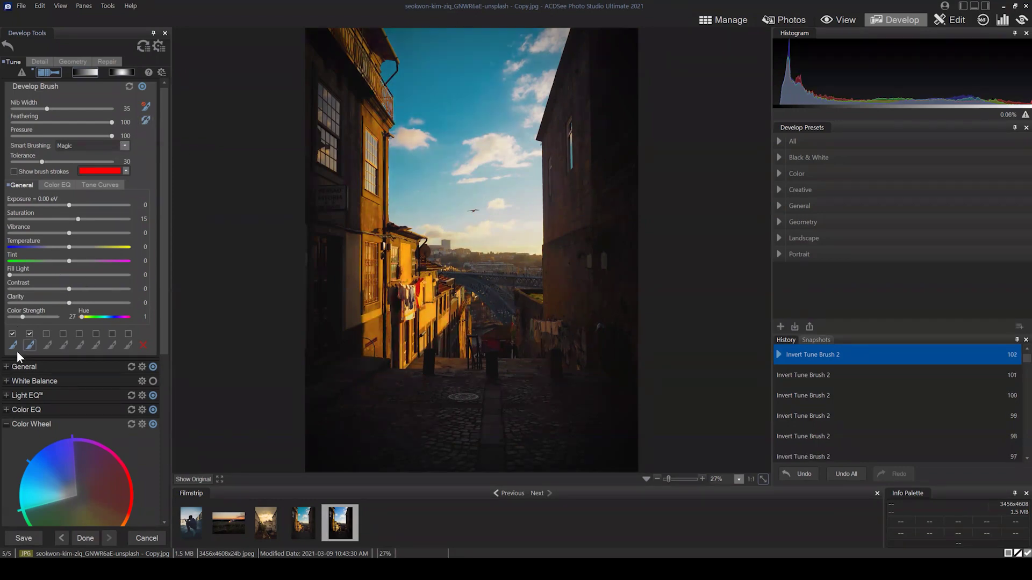
pyautogui.moveTo(32, 346)
pyautogui.click(146, 121)
pyautogui.click(44, 71)
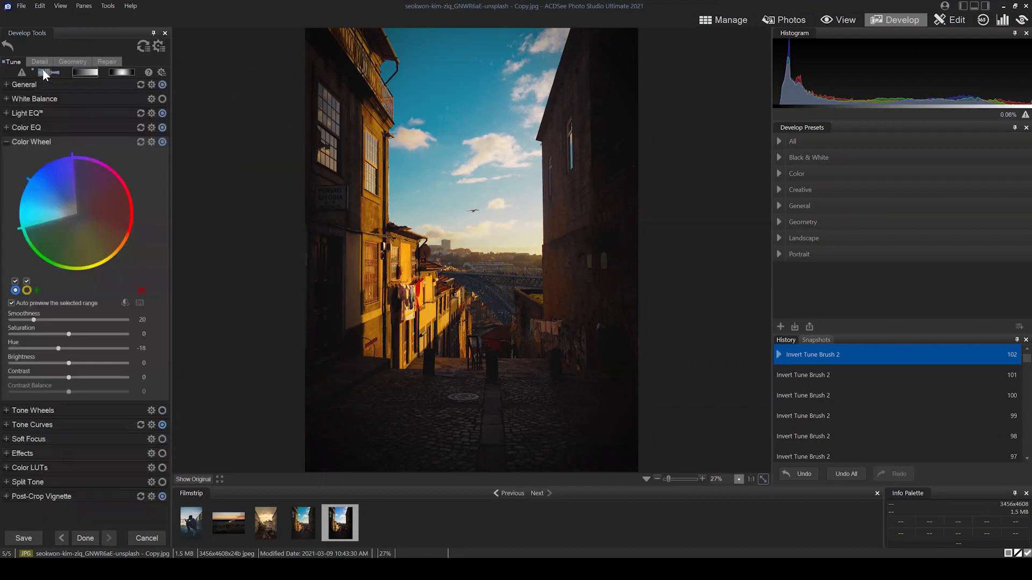
# Collapse the Color Wheel and examine the Tone Wheels and Color EQ settings, collapsing each again
pyautogui.click(7, 142)
pyautogui.click(6, 156)
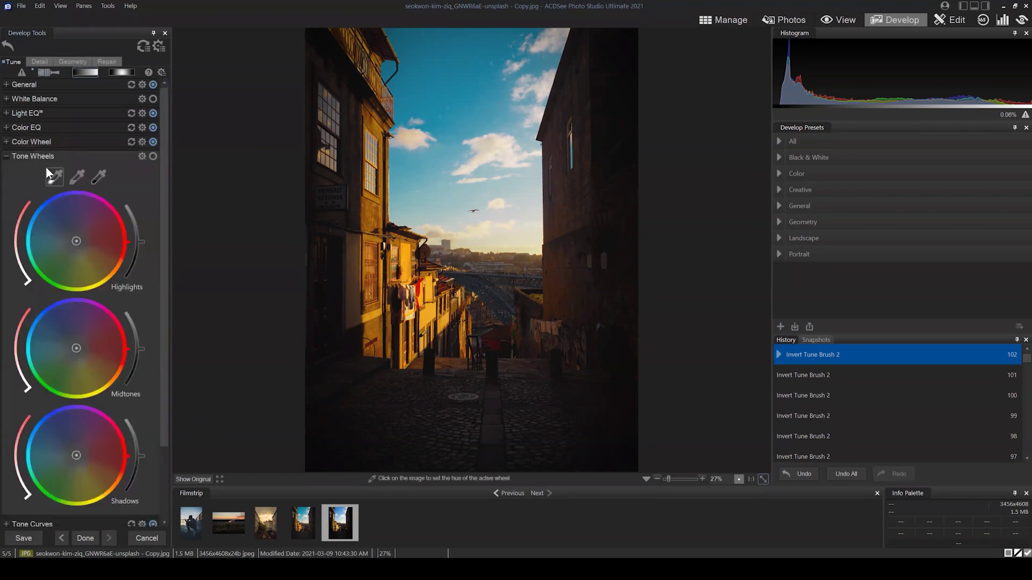
pyautogui.scroll(-2, 83, 241)
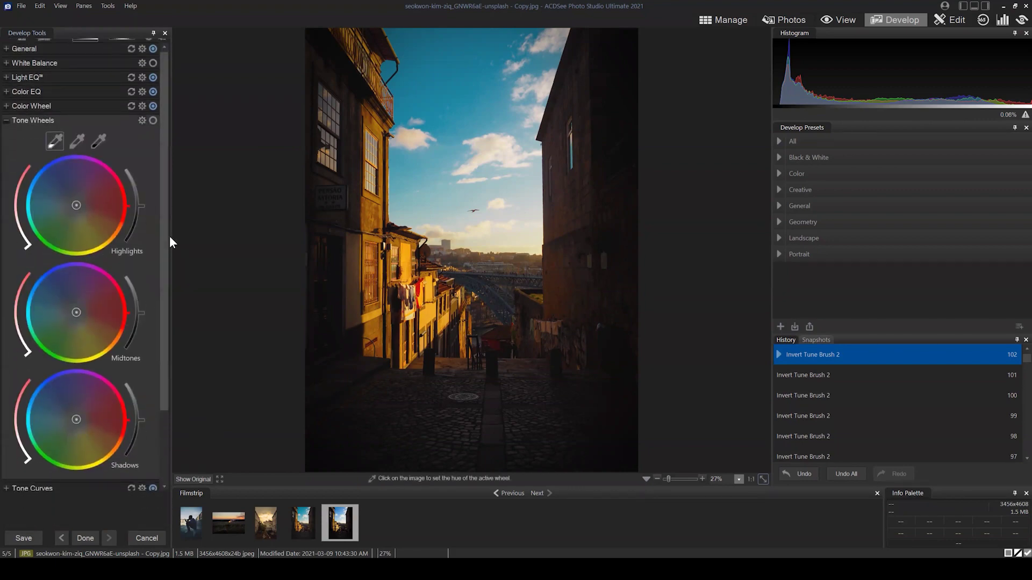
pyautogui.moveTo(166, 239); pyautogui.dragTo(162, 195)
pyautogui.click(6, 121)
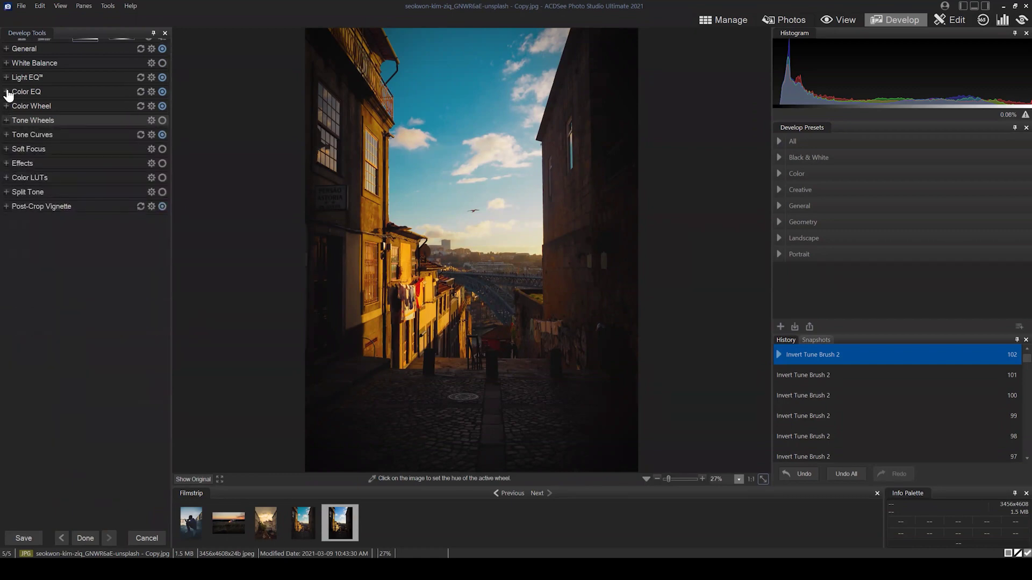
pyautogui.click(6, 91)
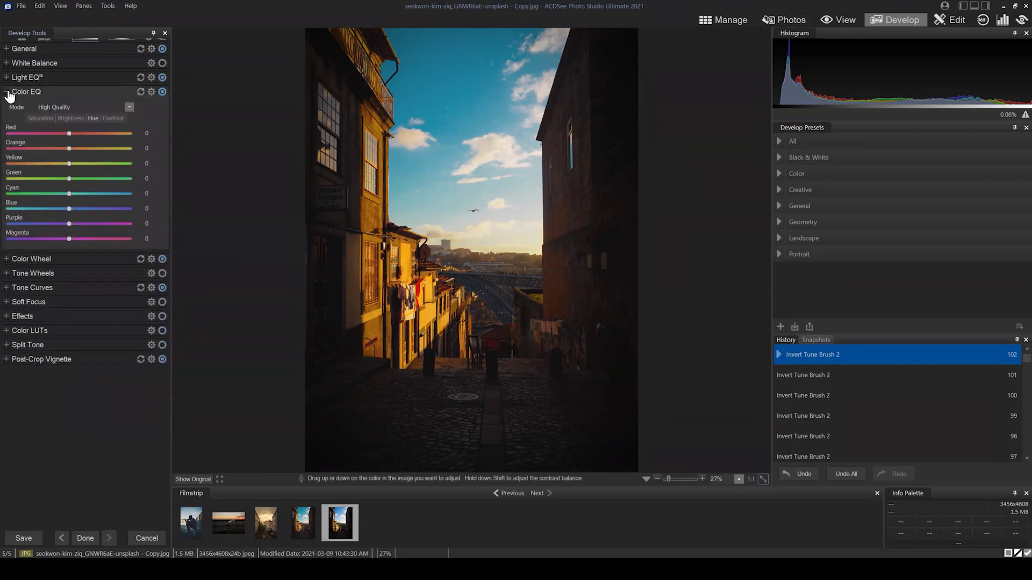
pyautogui.click(7, 92)
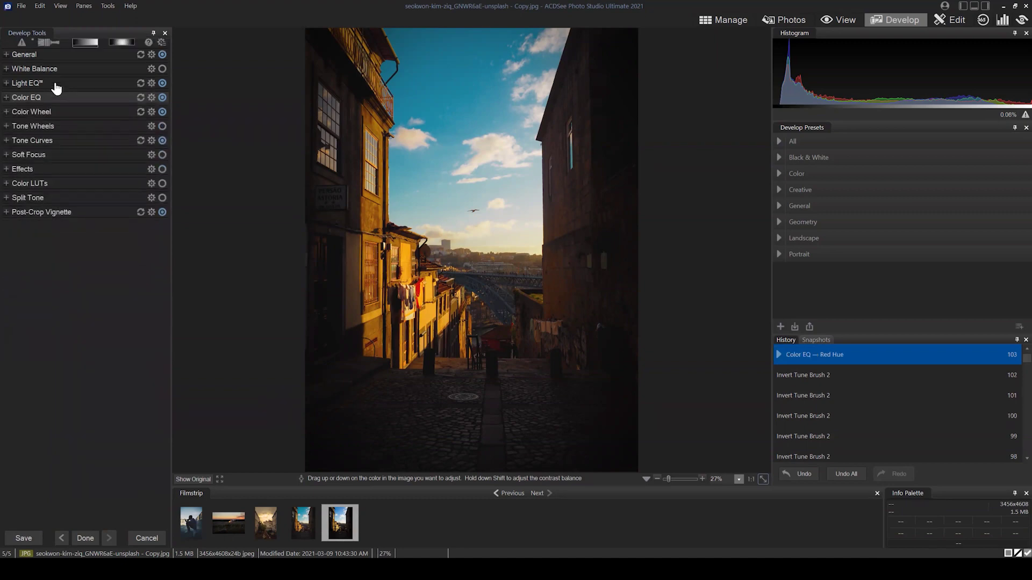
pyautogui.scroll(2, 56, 87)
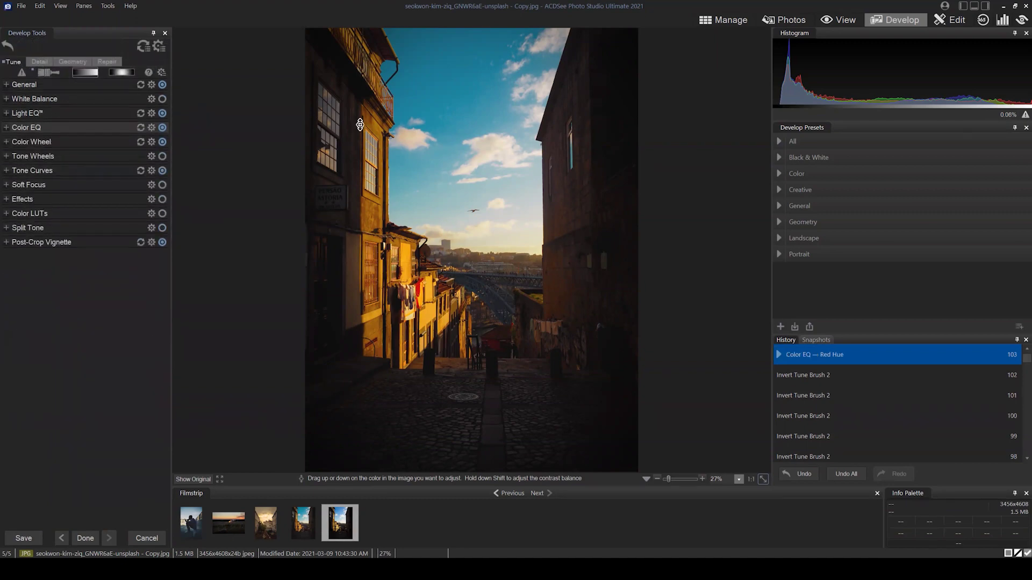
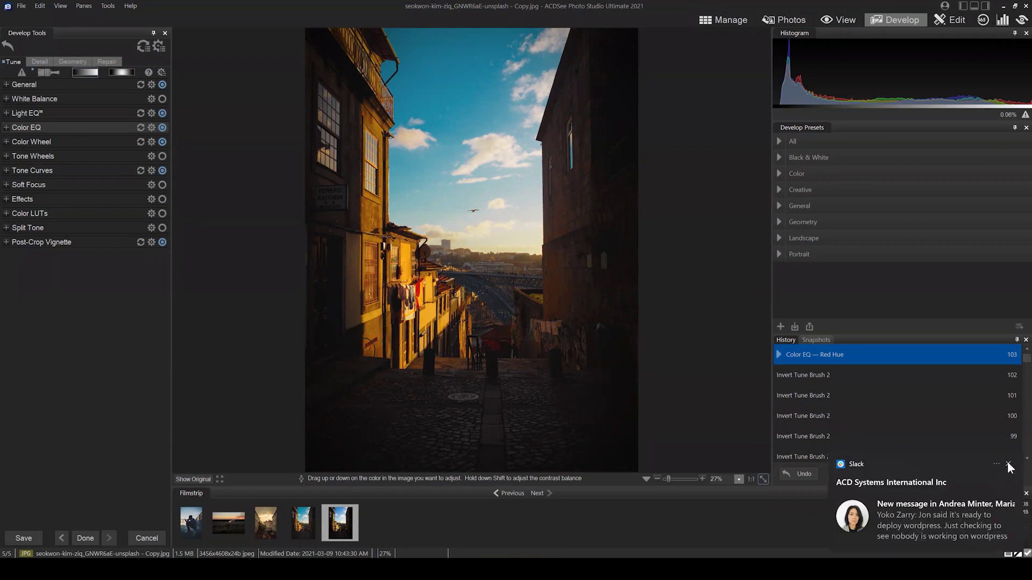
# Dismiss the incoming Slack notifications
pyautogui.click(1008, 465)
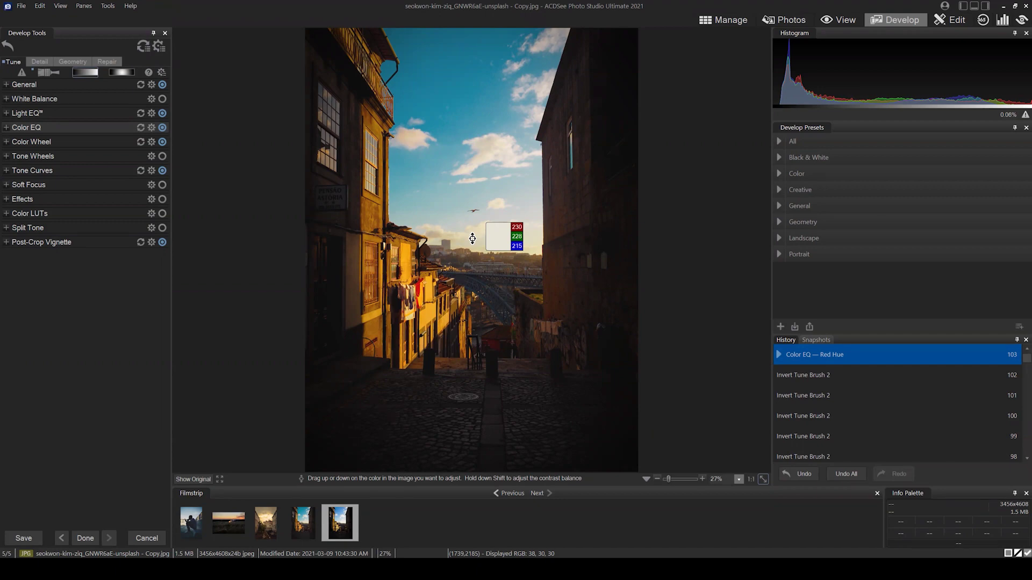
pyautogui.click(1008, 475)
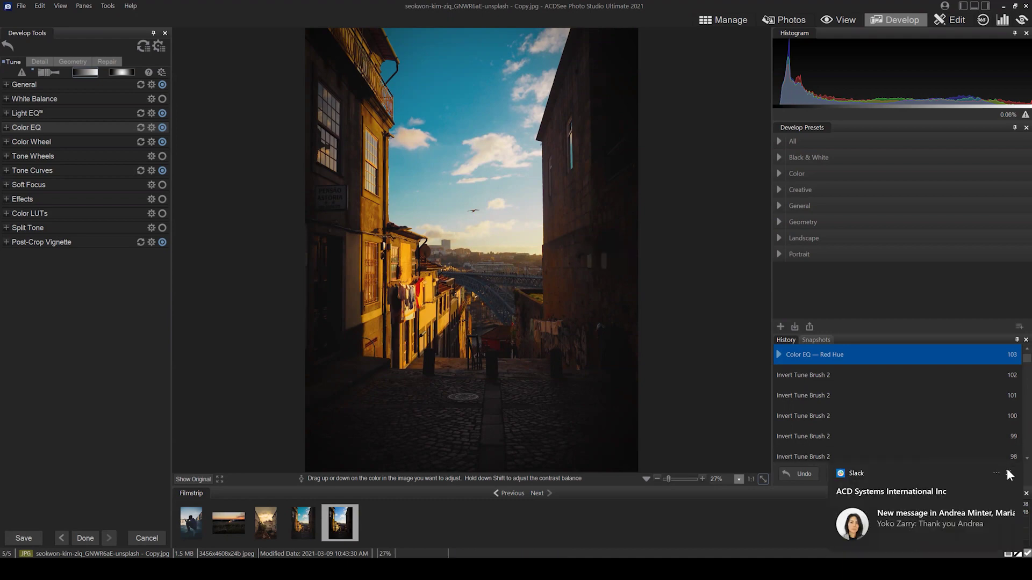
pyautogui.click(1008, 474)
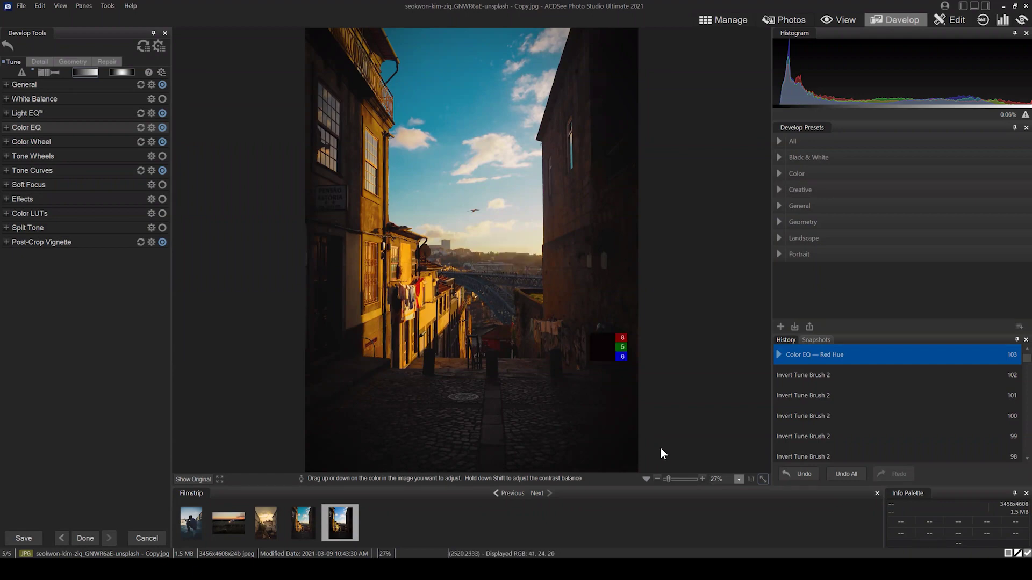
# Examine the Develop Brush available for the Detail adjustments and return to the Tune adjustments
pyautogui.click(38, 62)
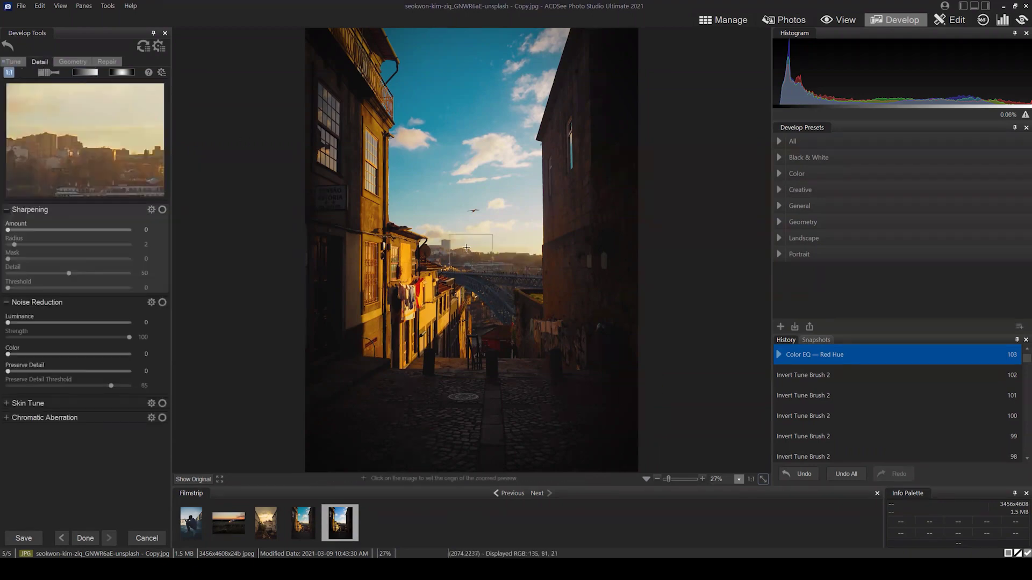
pyautogui.click(48, 72)
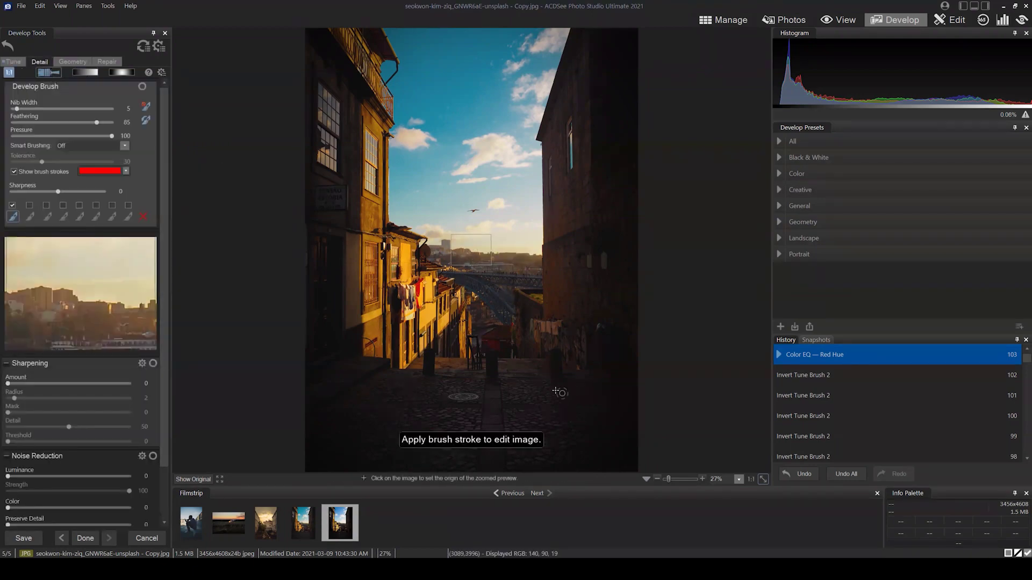
pyautogui.scroll(3, 503, 393)
pyautogui.scroll(1, 504, 397)
pyautogui.click(13, 62)
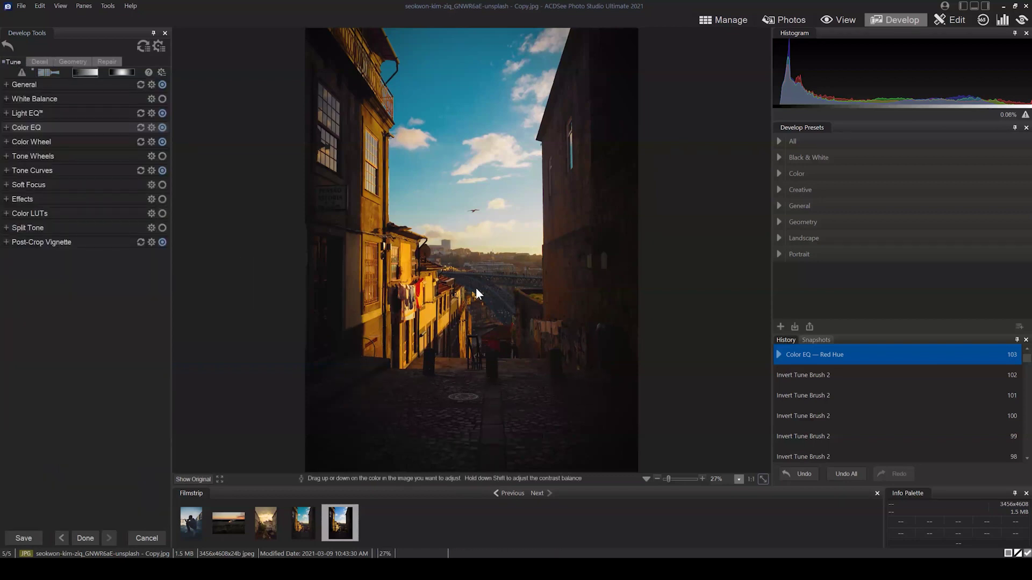
# Paint the cobblestone street and steps with the third Develop Brush using Magic smart brushing, showing the strokes while painting and hiding them again
pyautogui.click(39, 70)
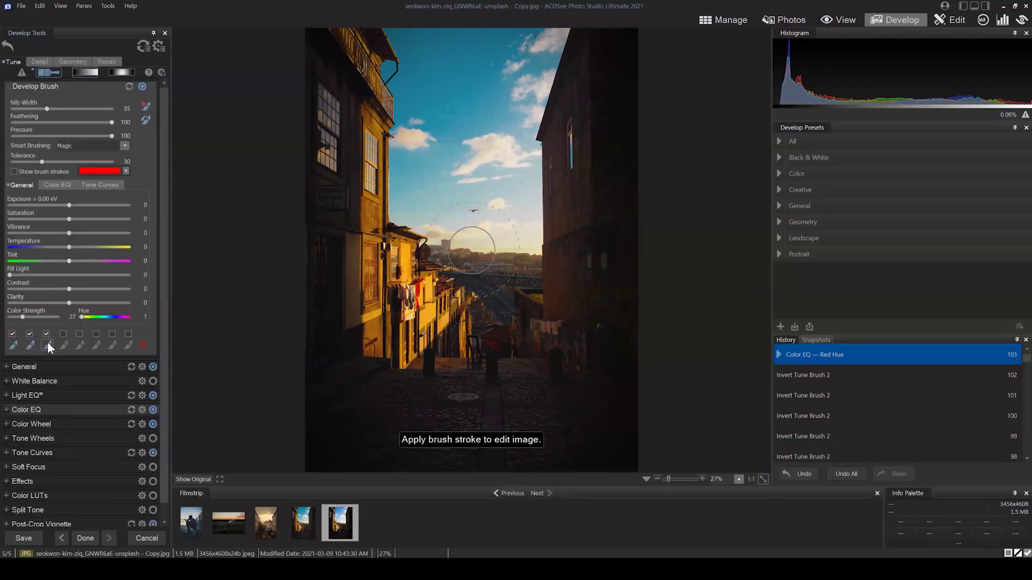
pyautogui.click(48, 343)
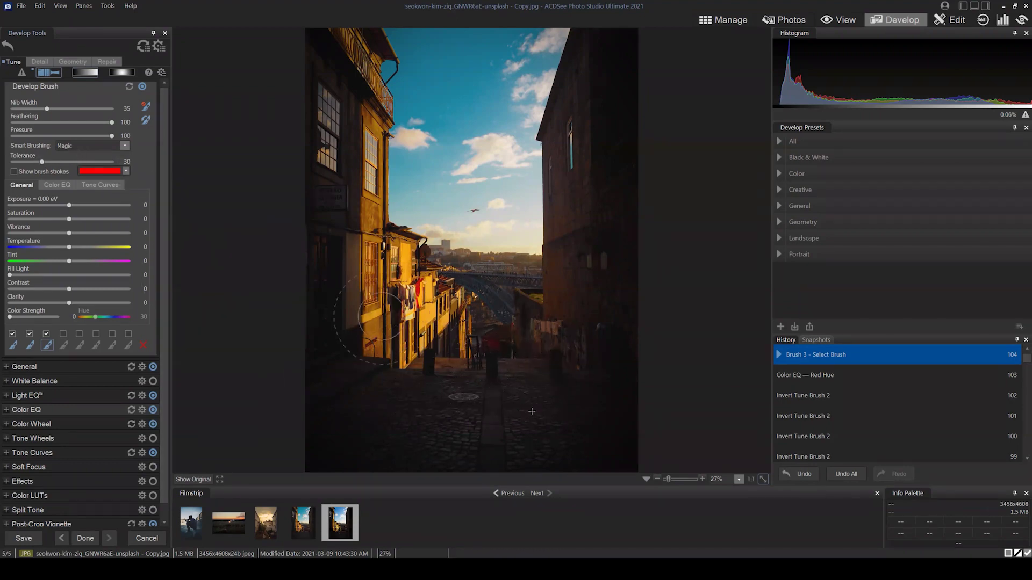
pyautogui.click(13, 171)
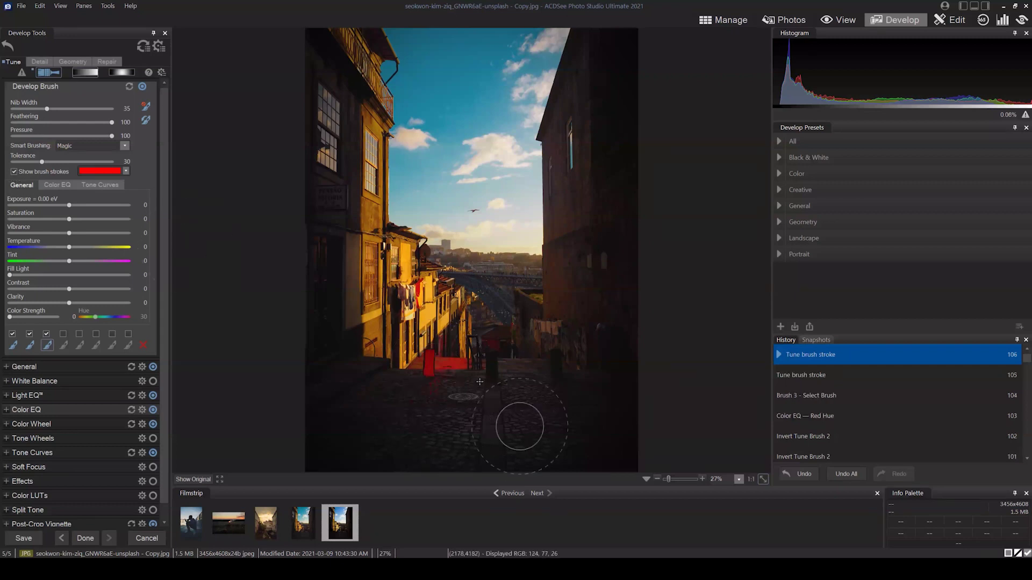
pyautogui.moveTo(478, 392)
pyautogui.mouseDown()
pyautogui.moveTo(530, 368)
pyautogui.moveTo(503, 474)
pyautogui.moveTo(414, 387)
pyautogui.moveTo(472, 438)
pyautogui.moveTo(497, 394)
pyautogui.moveTo(467, 376)
pyautogui.moveTo(527, 369)
pyautogui.moveTo(410, 374)
pyautogui.moveTo(534, 382)
pyautogui.moveTo(518, 417)
pyautogui.moveTo(468, 447)
pyautogui.moveTo(525, 400)
pyautogui.moveTo(536, 349)
pyautogui.moveTo(519, 310)
pyautogui.moveTo(525, 380)
pyautogui.mouseUp()
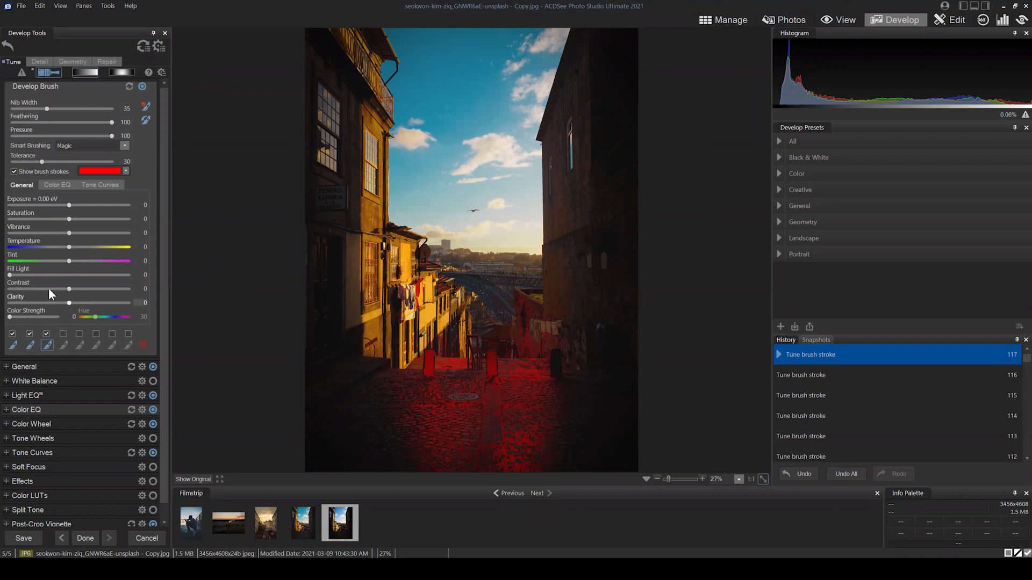
pyautogui.click(10, 172)
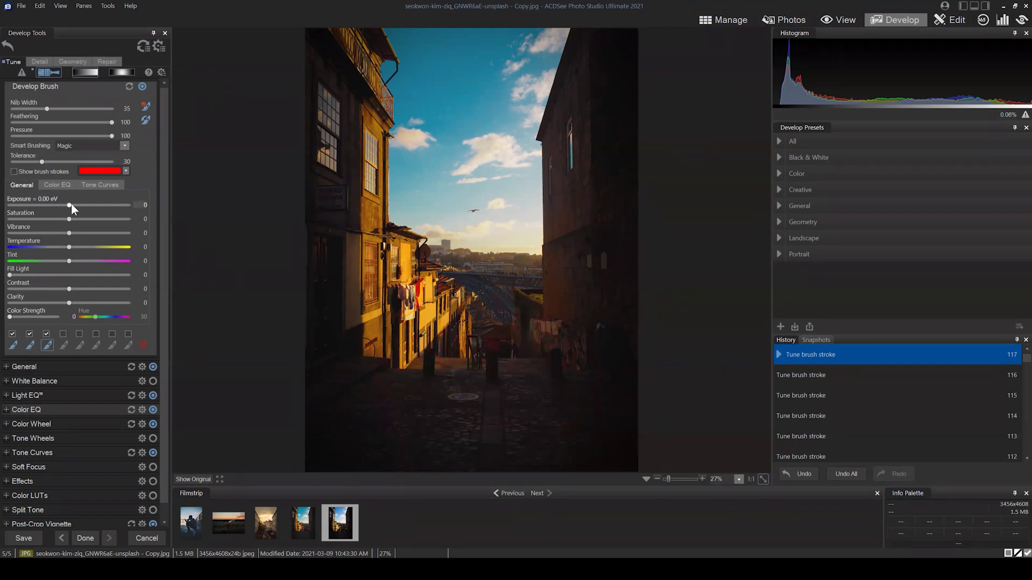
# Set the third brush's Exposure to 0, Temperature to 24, Fill Light to 32 and Contrast to -12
pyautogui.moveTo(76, 202)
pyautogui.mouseDown()
pyautogui.moveTo(97, 202)
pyautogui.moveTo(83, 204)
pyautogui.mouseUp()
pyautogui.doubleClick(83, 203)
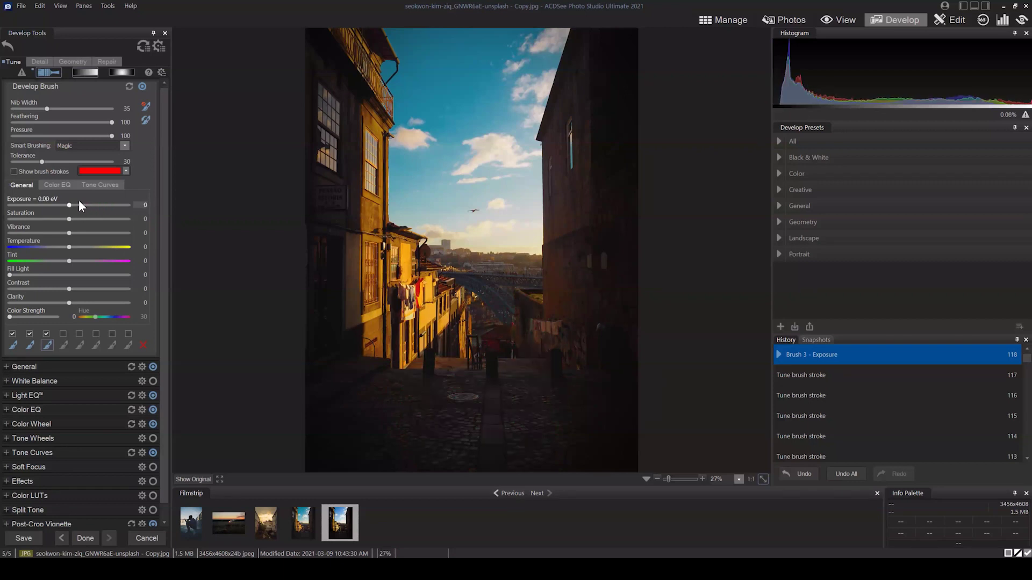
pyautogui.moveTo(11, 277)
pyautogui.mouseDown()
pyautogui.moveTo(58, 274)
pyautogui.moveTo(33, 278)
pyautogui.mouseUp()
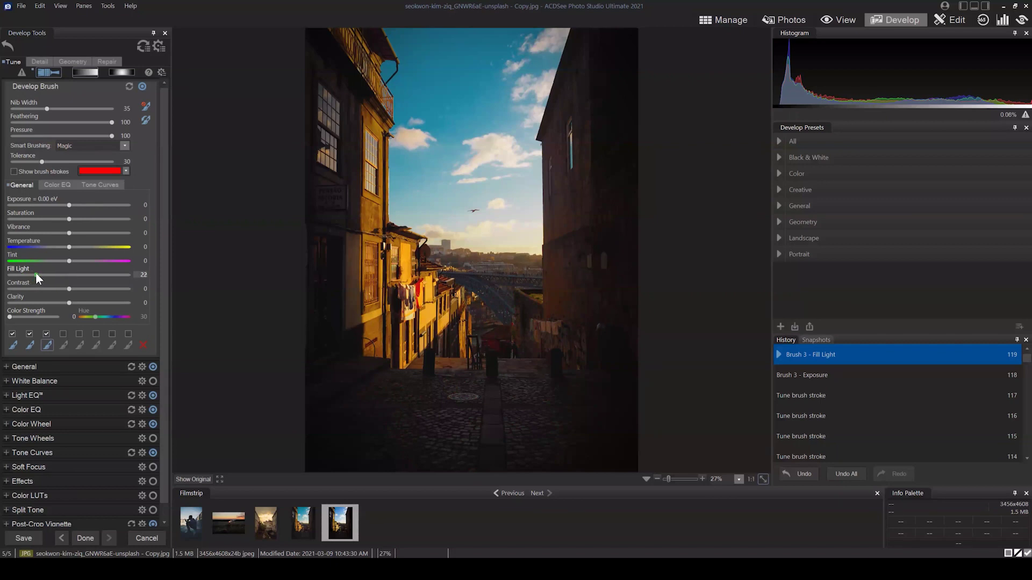
pyautogui.moveTo(69, 288)
pyautogui.mouseDown()
pyautogui.moveTo(104, 292)
pyautogui.moveTo(14, 288)
pyautogui.mouseUp()
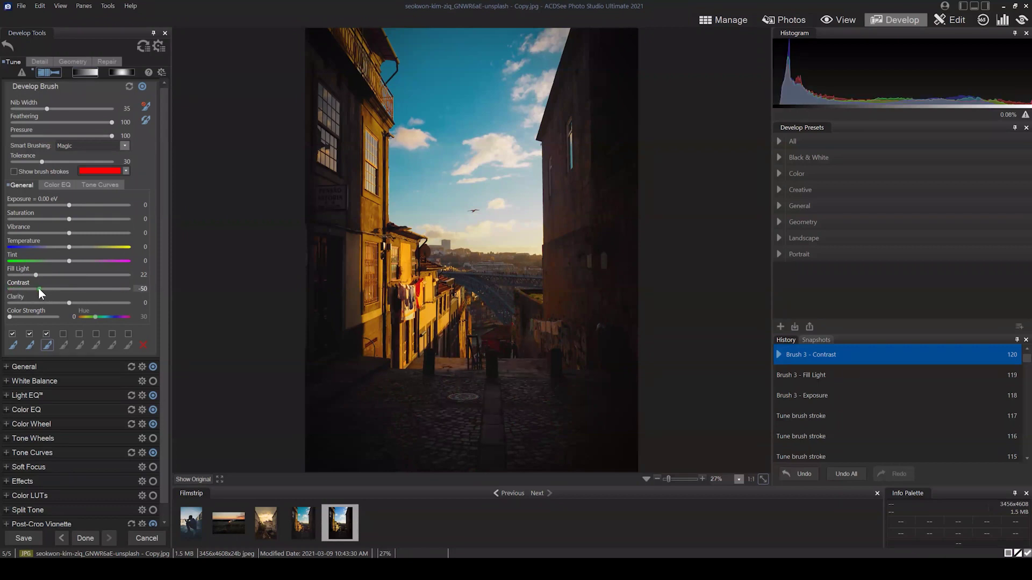
pyautogui.moveTo(40, 288)
pyautogui.mouseDown()
pyautogui.moveTo(63, 288)
pyautogui.moveTo(54, 288)
pyautogui.mouseUp()
pyautogui.moveTo(69, 247); pyautogui.dragTo(83, 247)
pyautogui.moveTo(42, 289); pyautogui.dragTo(72, 289)
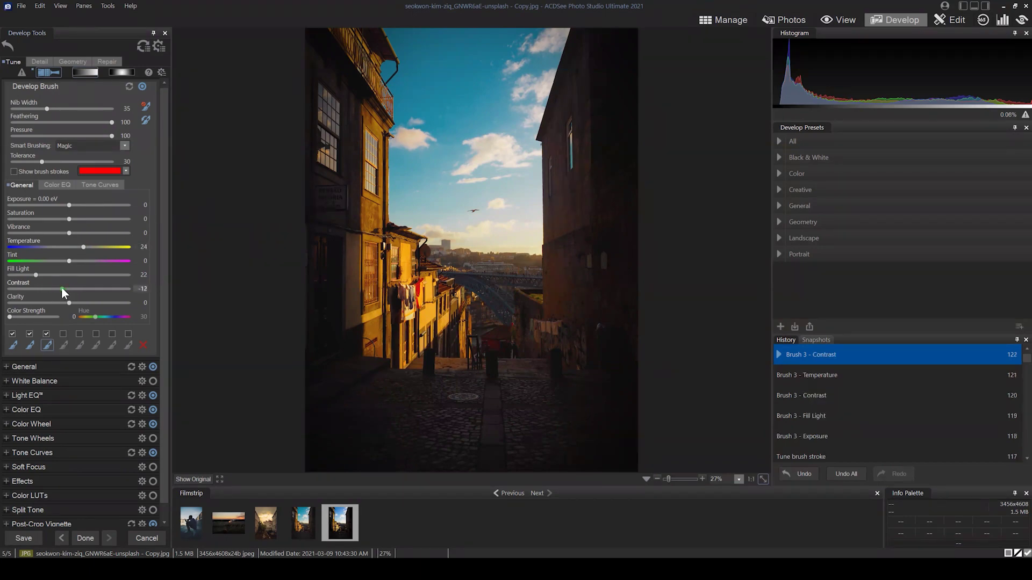
pyautogui.moveTo(34, 273); pyautogui.dragTo(54, 275)
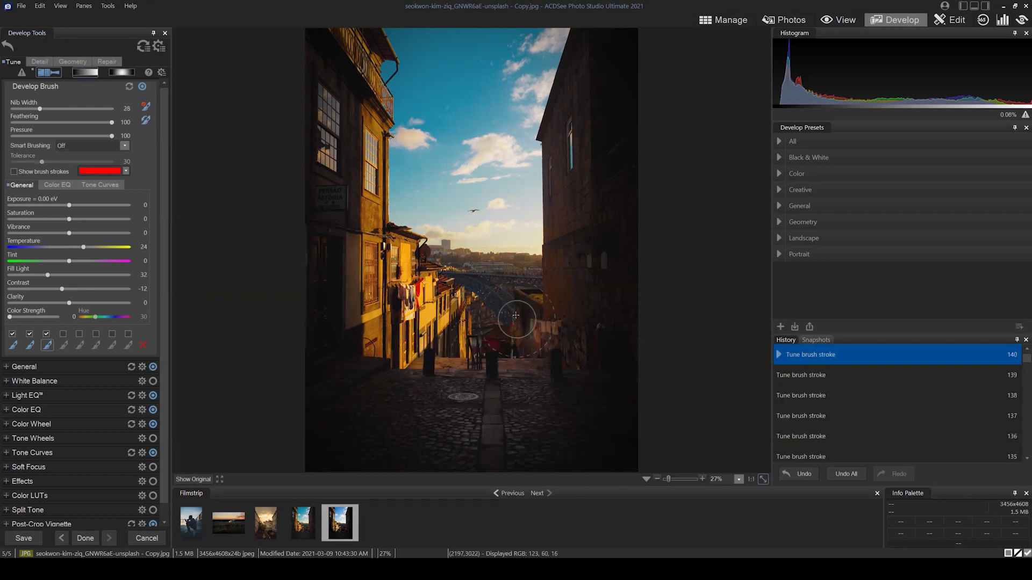
# Brush over the alley beyond the steps and the shaded pavement with Smart Brushing off and Nib Width 28
pyautogui.moveTo(531, 324); pyautogui.dragTo(524, 336)
pyautogui.moveTo(497, 295)
pyautogui.mouseDown()
pyautogui.moveTo(497, 314)
pyautogui.moveTo(500, 284)
pyautogui.moveTo(490, 317)
pyautogui.mouseUp()
pyautogui.moveTo(547, 402); pyautogui.dragTo(595, 358)
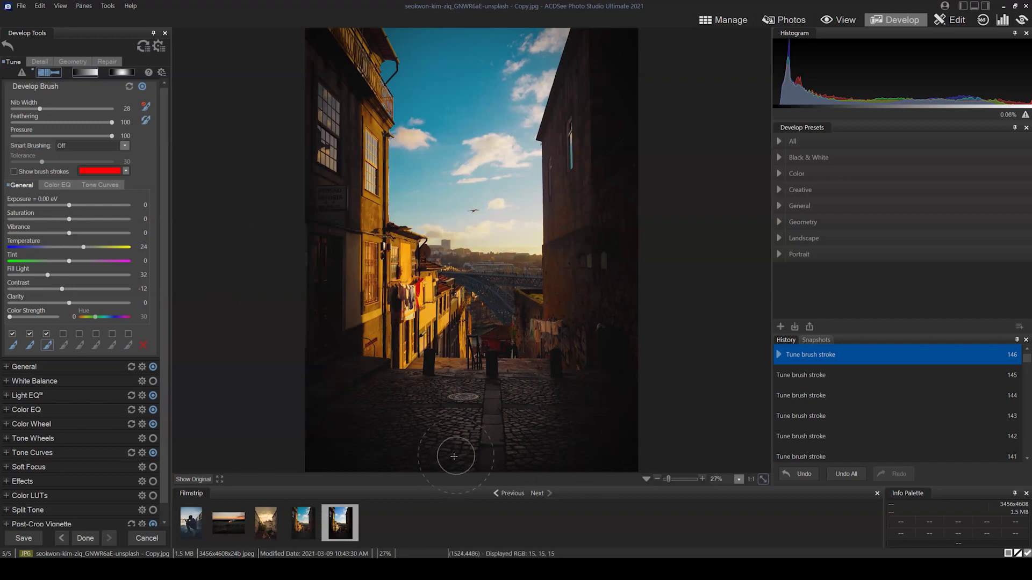
# Enlarge the Nib Width to 40 and extend the third brush's strokes across the foreground cobblestones
pyautogui.scroll(4, 430, 451)
pyautogui.click(425, 466)
pyautogui.click(590, 456)
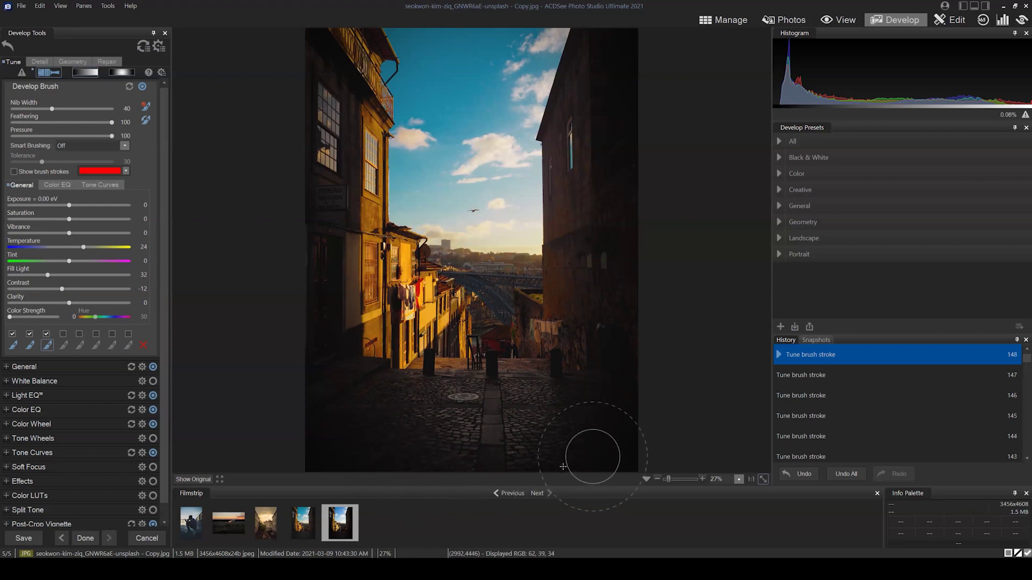
pyautogui.click(515, 487)
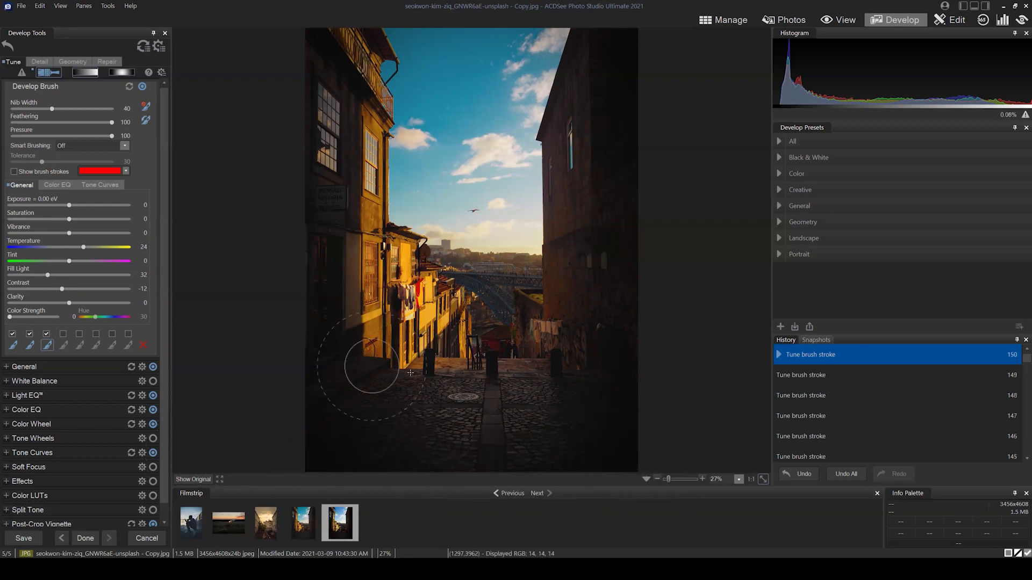
pyautogui.click(493, 356)
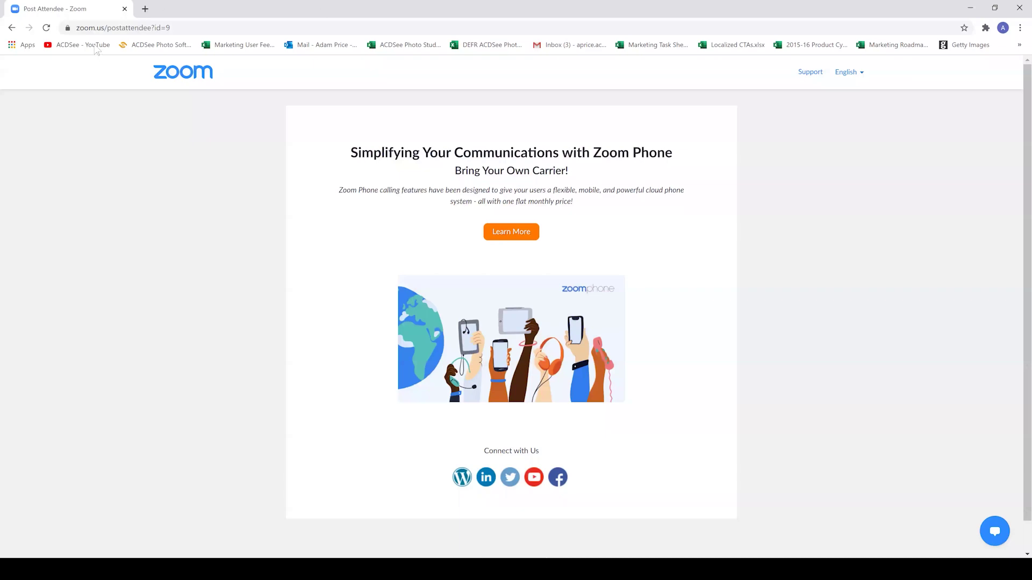
# Switch to the web browser and view the uploaded videos on the ACDSee YouTube channel
pyautogui.click(94, 46)
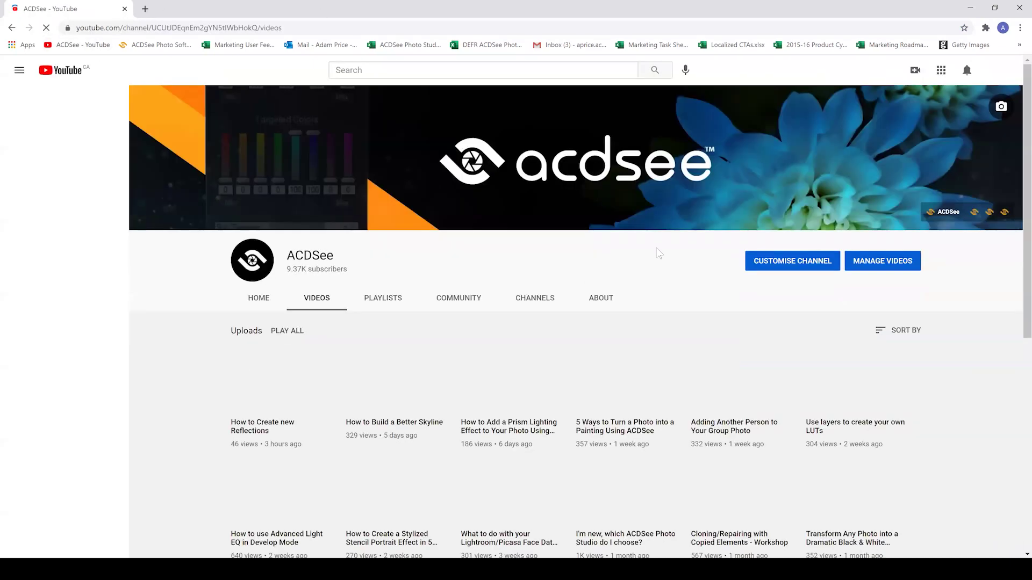
pyautogui.scroll(-2, 602, 383)
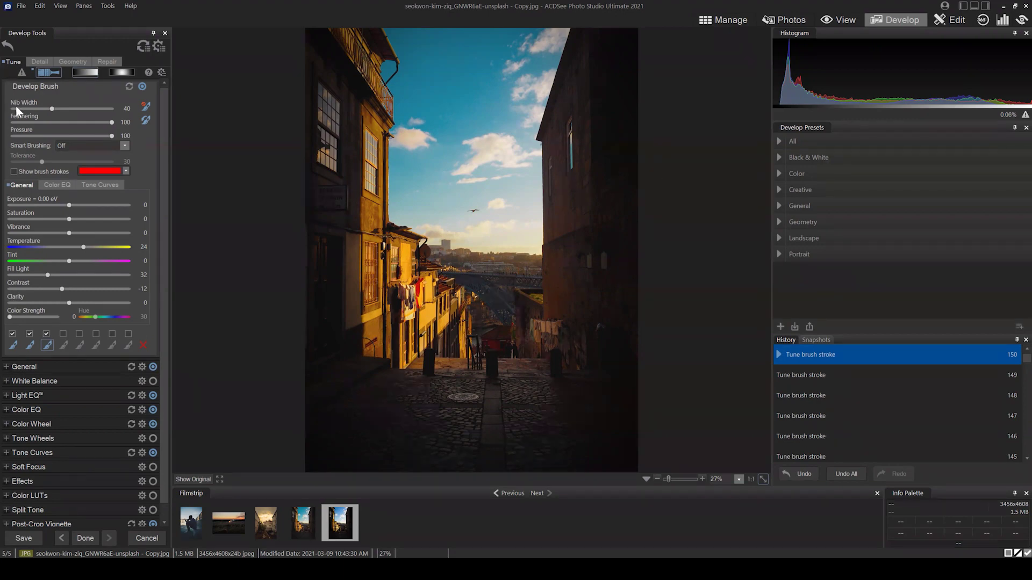
# Close the Develop Brush and examine the Tone Curves' R, G and B channels, returning the channel to RGB
pyautogui.click(51, 73)
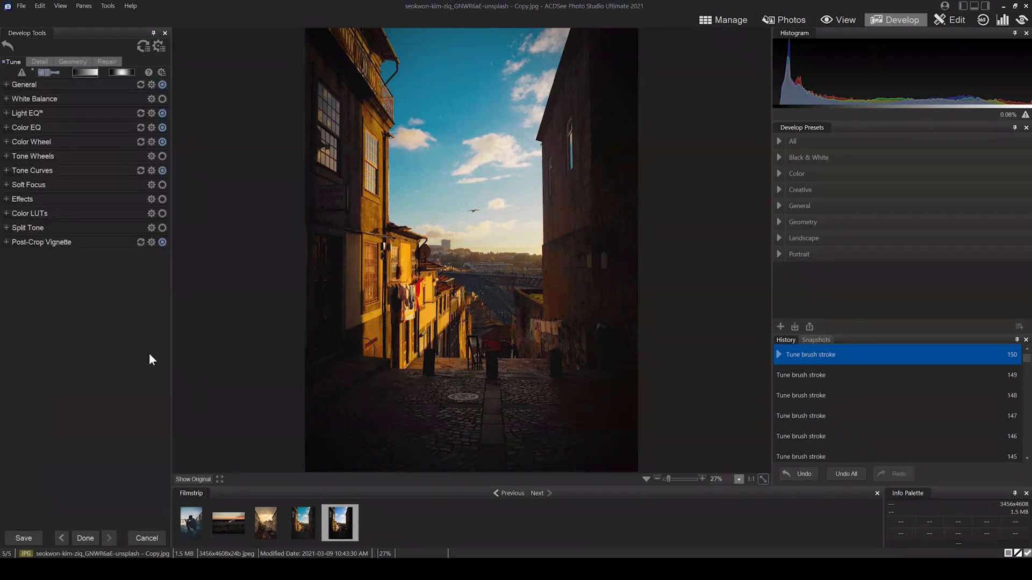
pyautogui.click(9, 172)
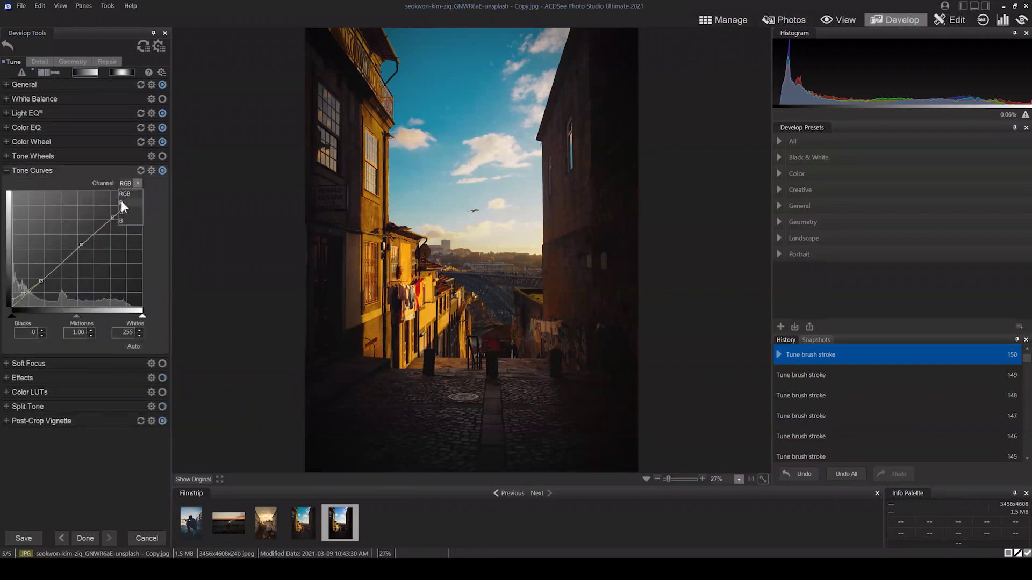
pyautogui.click(122, 202)
pyautogui.click(137, 183)
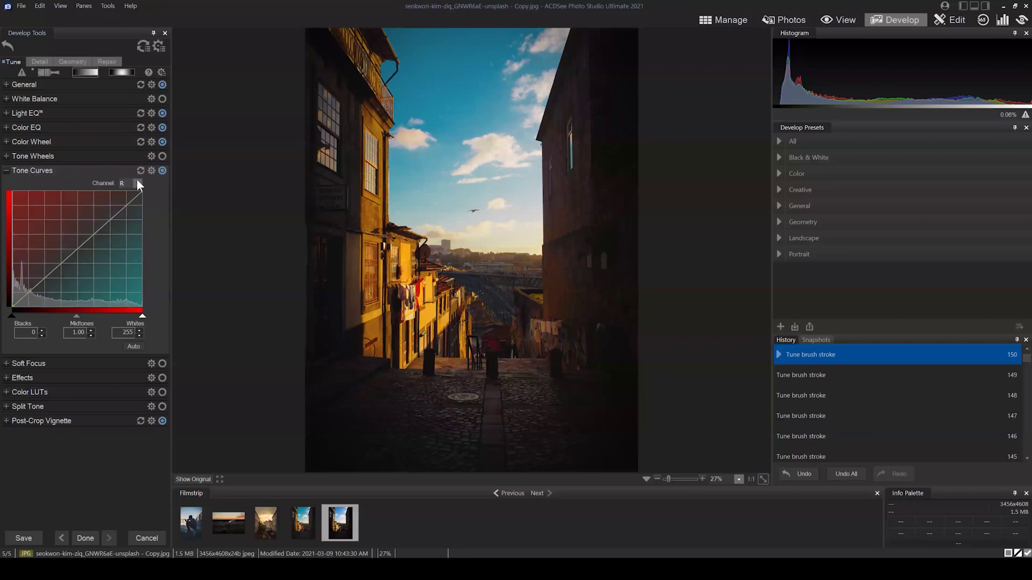
pyautogui.click(129, 212)
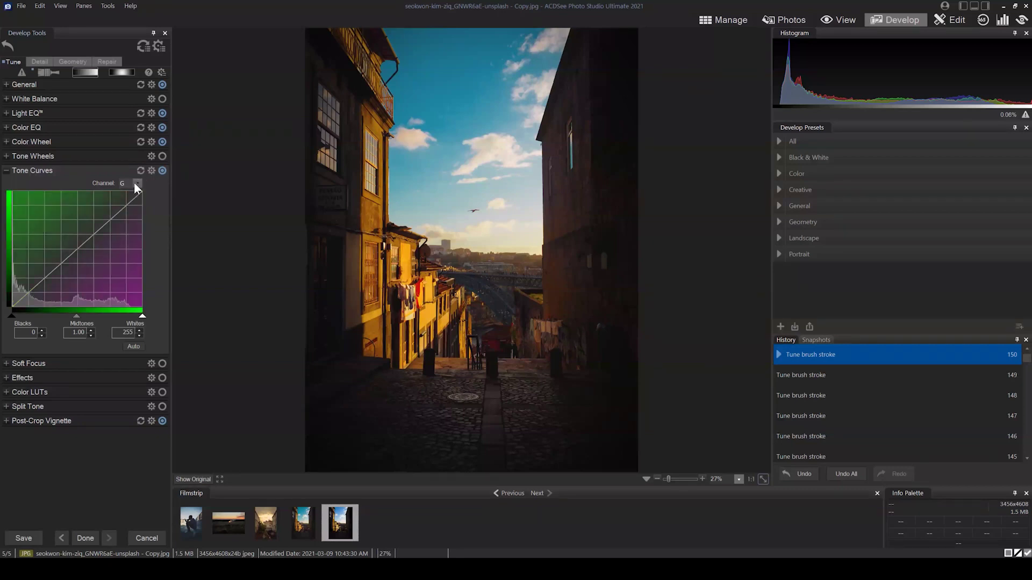
pyautogui.click(137, 183)
pyautogui.click(127, 221)
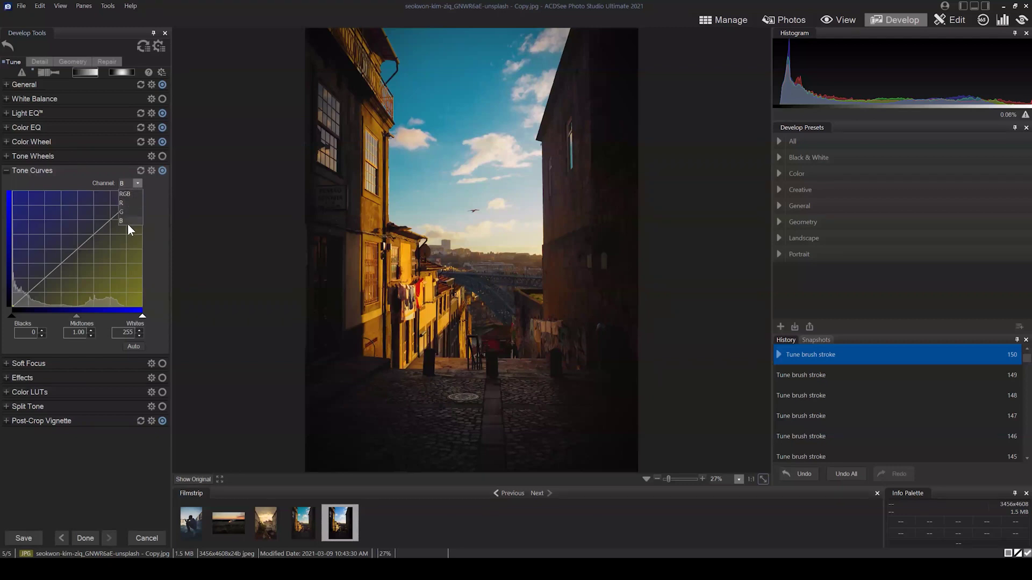
pyautogui.click(128, 194)
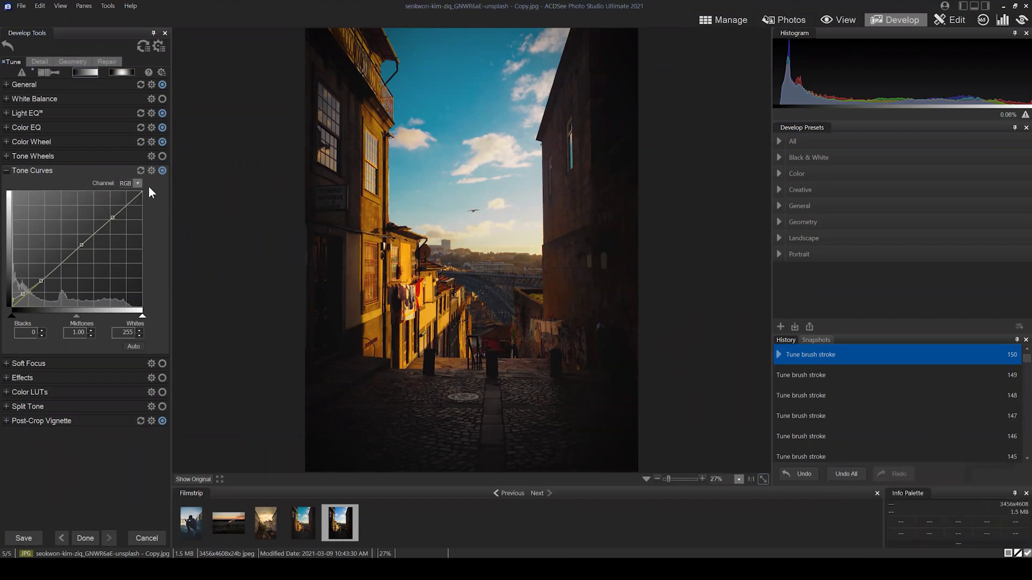
pyautogui.click(8, 171)
# Compare Light EQ's Standard and Advanced modes with Basic, leaving the mode on Basic
pyautogui.click(8, 113)
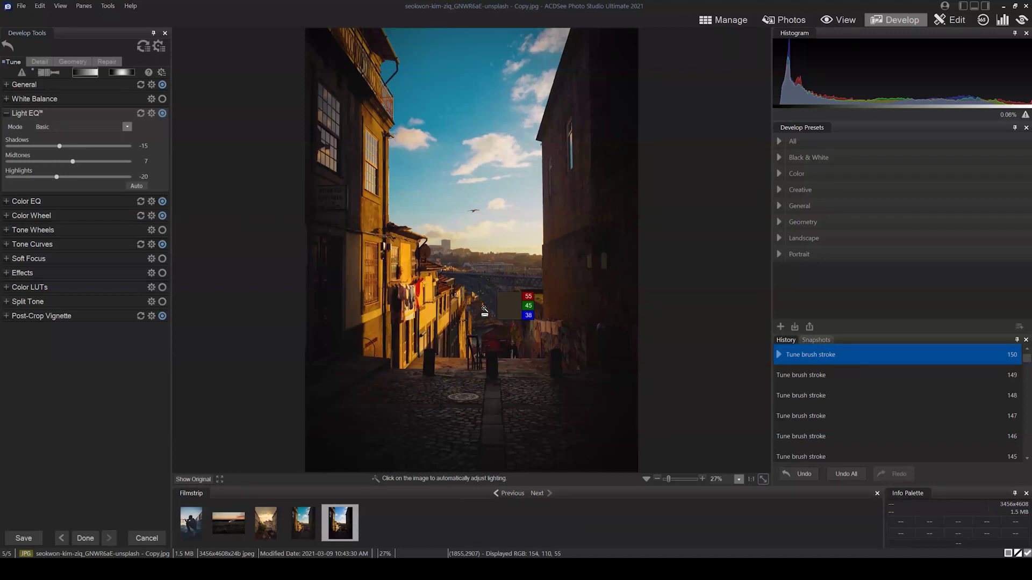
pyautogui.click(127, 127)
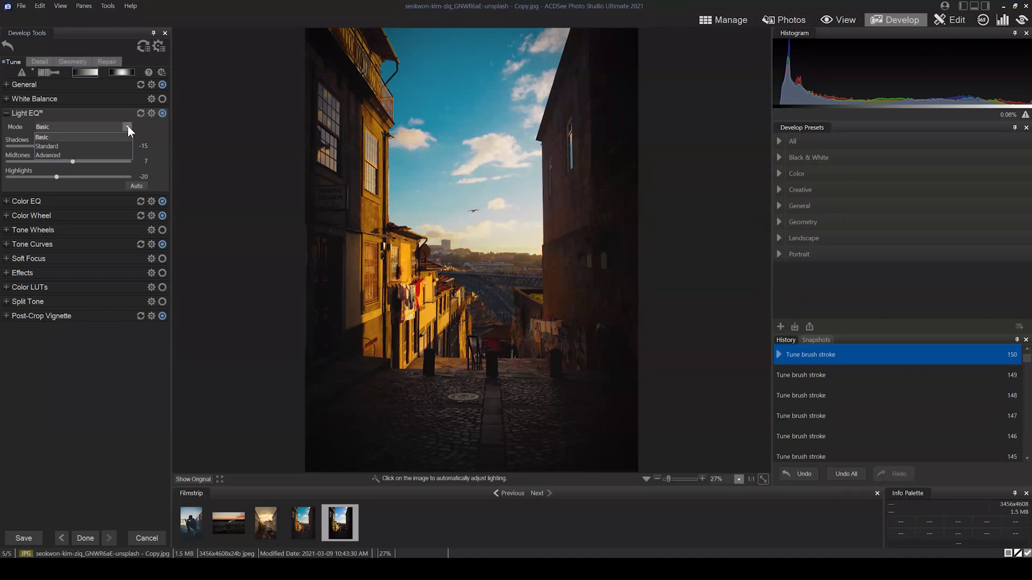
pyautogui.click(43, 146)
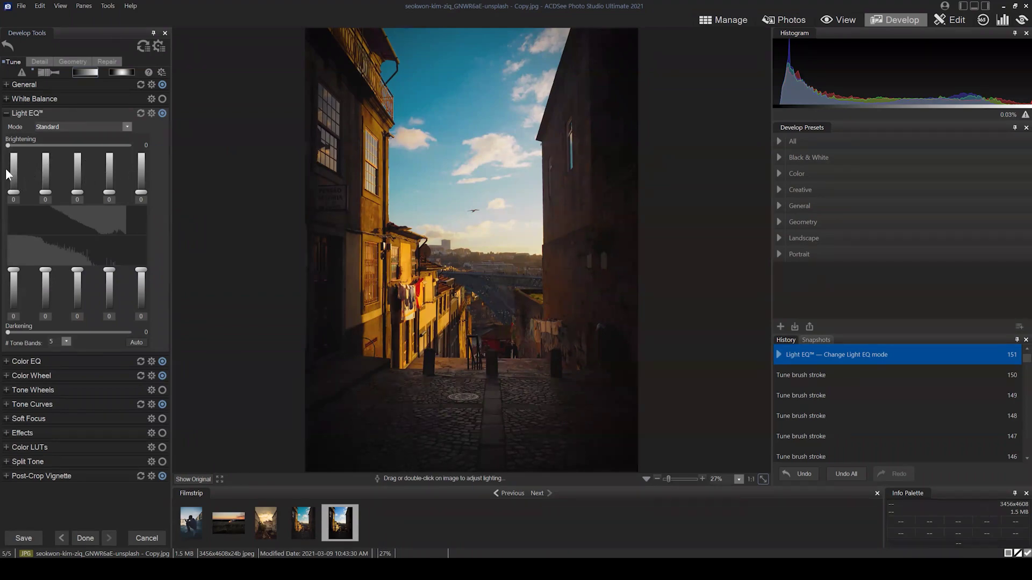
pyautogui.click(128, 126)
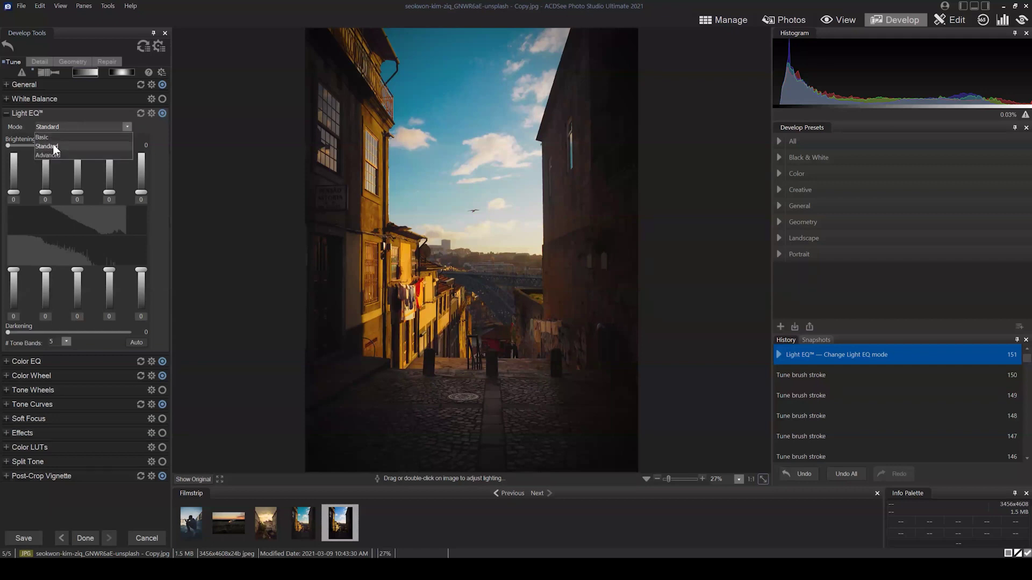
pyautogui.click(50, 154)
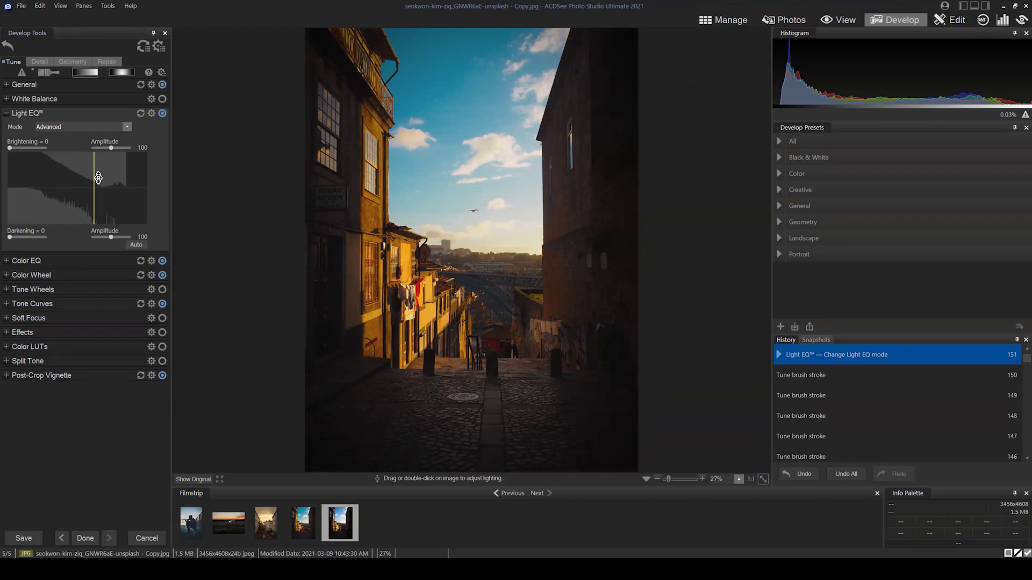
pyautogui.click(127, 127)
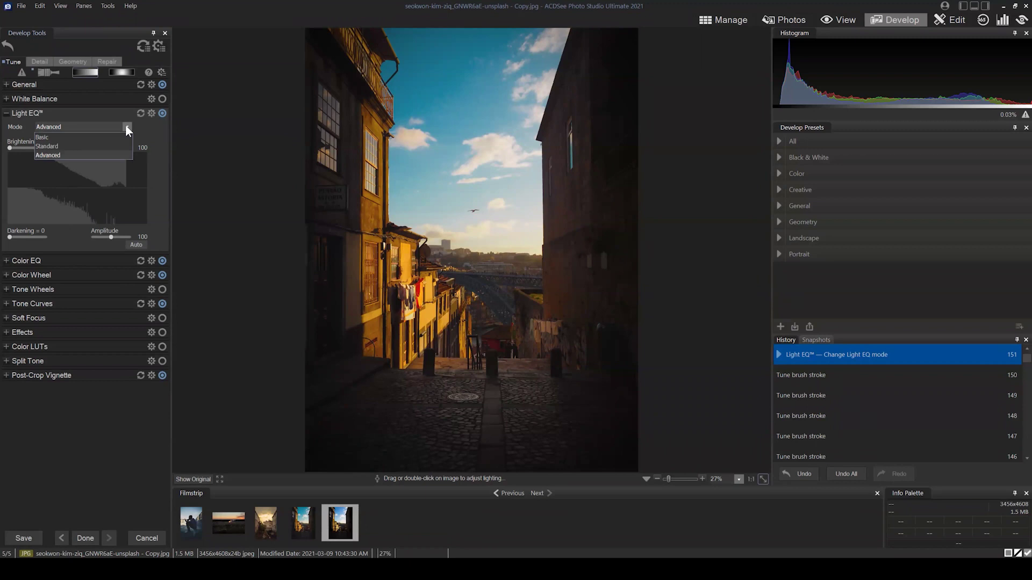
pyautogui.click(72, 137)
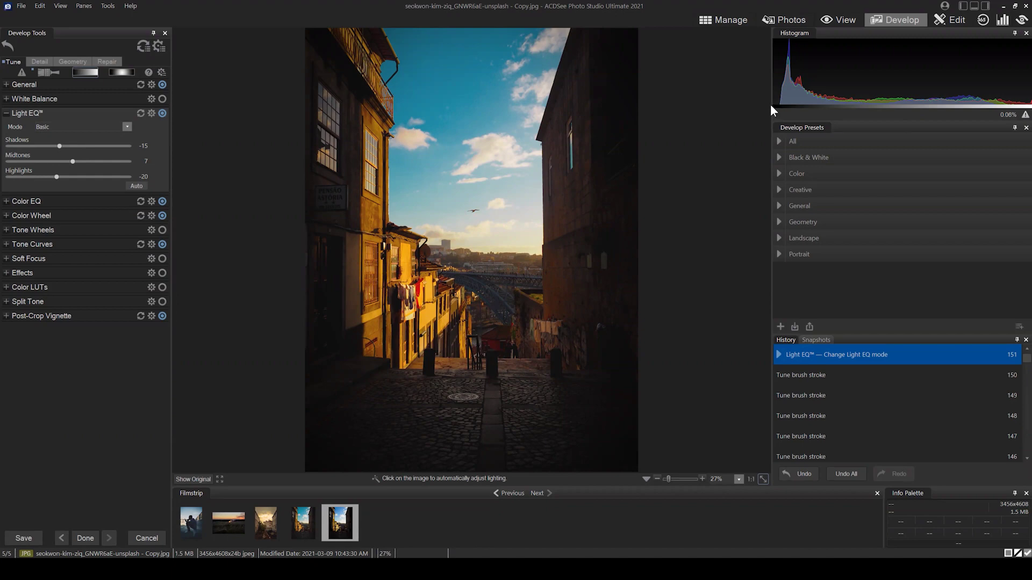
pyautogui.moveTo(771, 110); pyautogui.dragTo(885, 105)
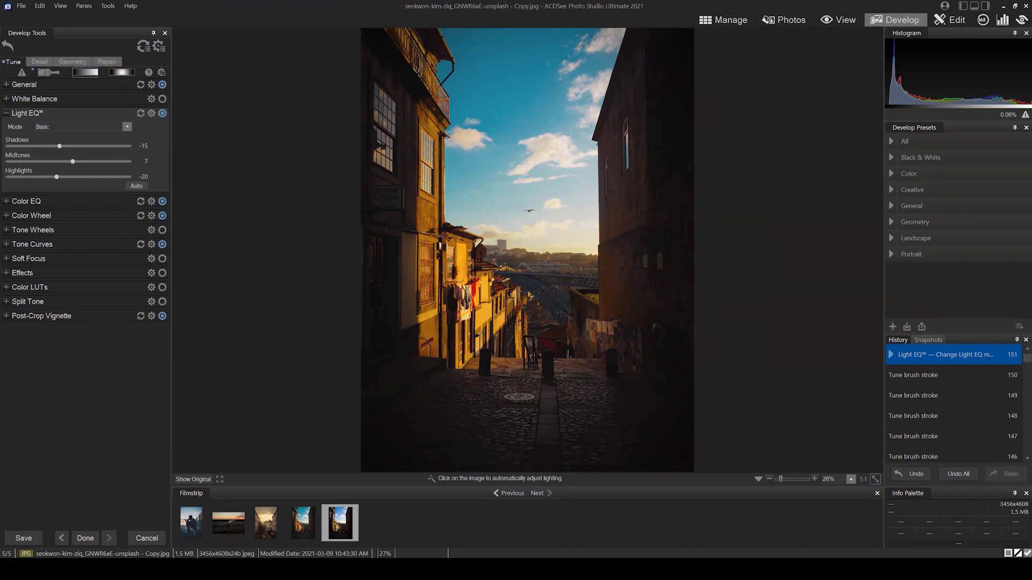
pyautogui.click(6, 114)
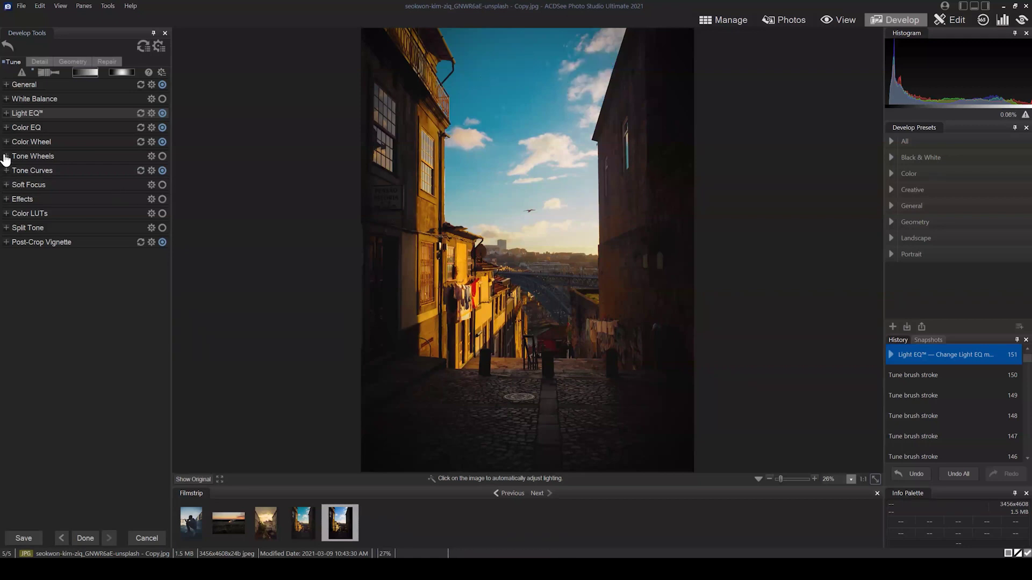
# Deactivate the Color Wheel adjustment and set the Blue hue to -59 in Color EQ
pyautogui.click(6, 127)
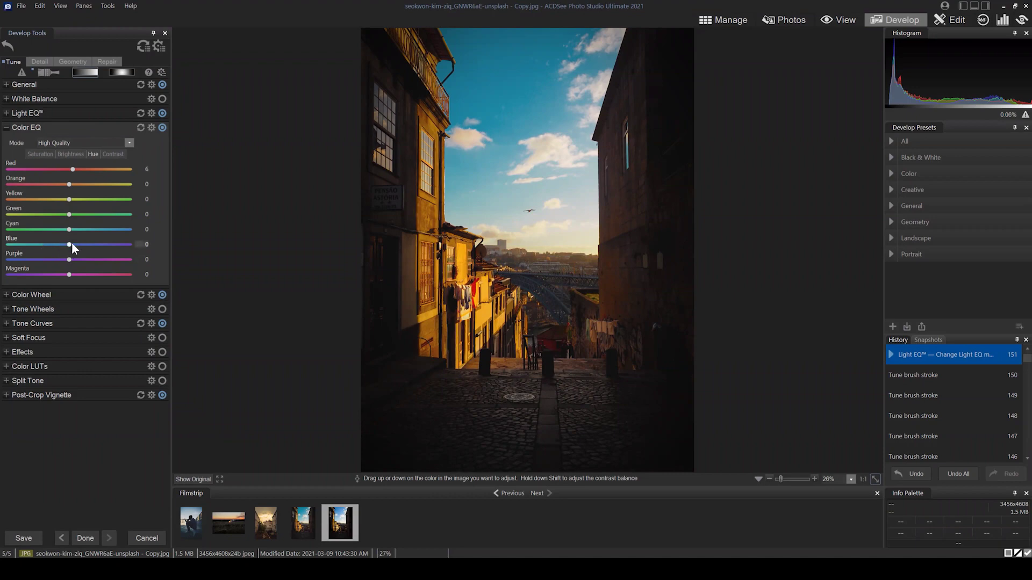
pyautogui.click(162, 296)
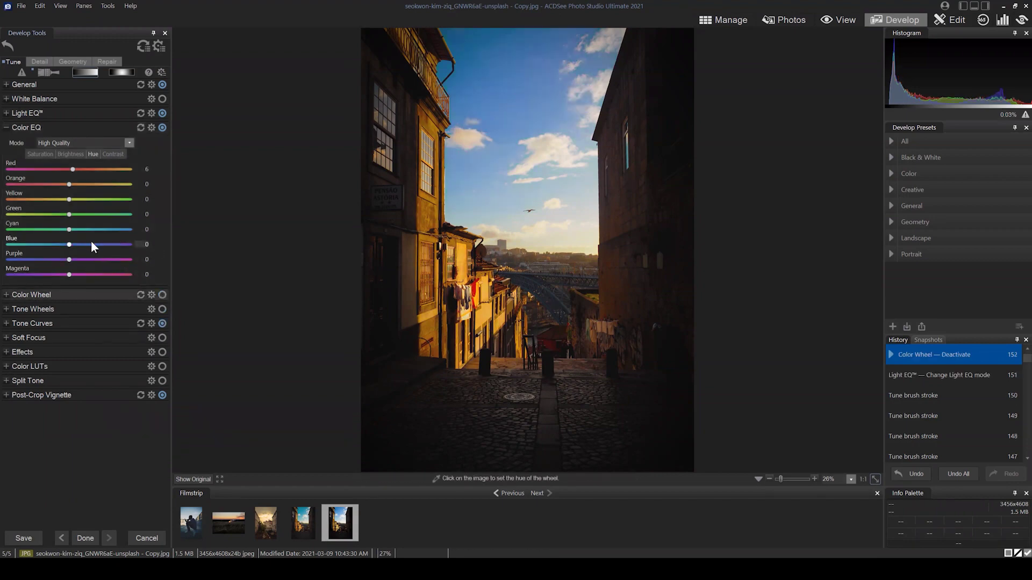
pyautogui.click(93, 155)
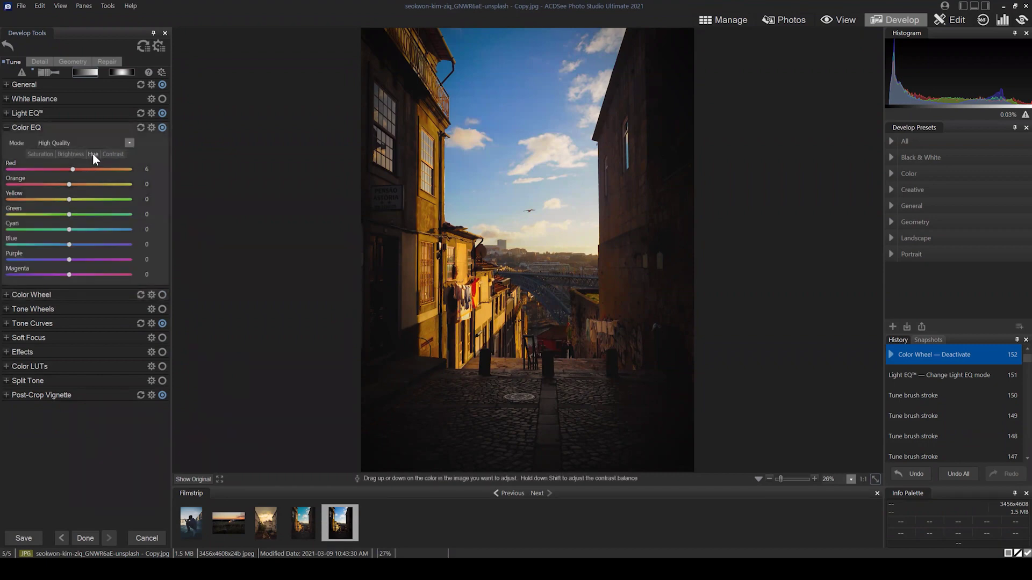
pyautogui.click(69, 244)
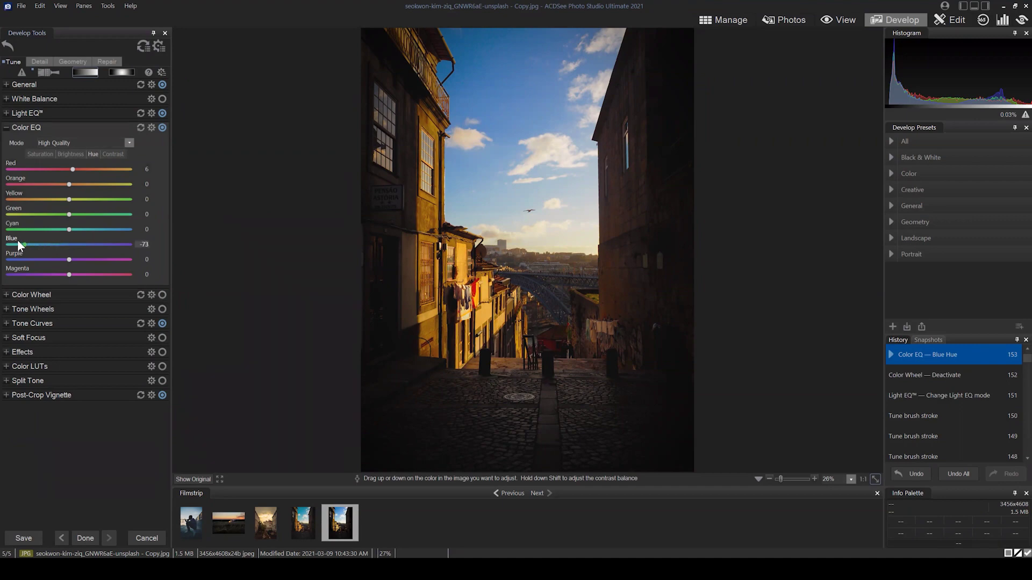
pyautogui.moveTo(18, 241); pyautogui.dragTo(33, 244)
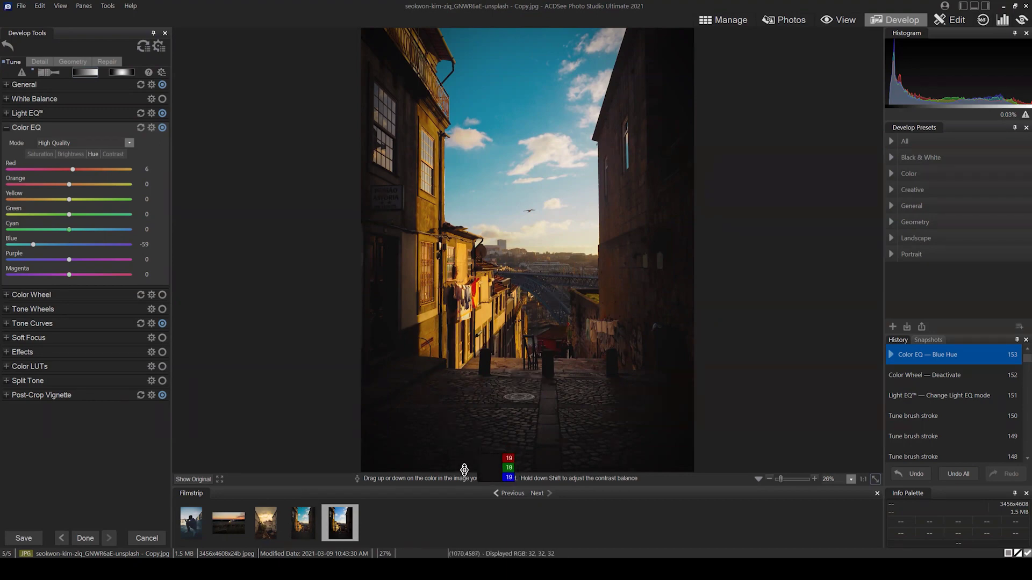
# Reactivate the Color Wheel adjustment and reset the Color EQ Blue hue to 0
pyautogui.click(162, 296)
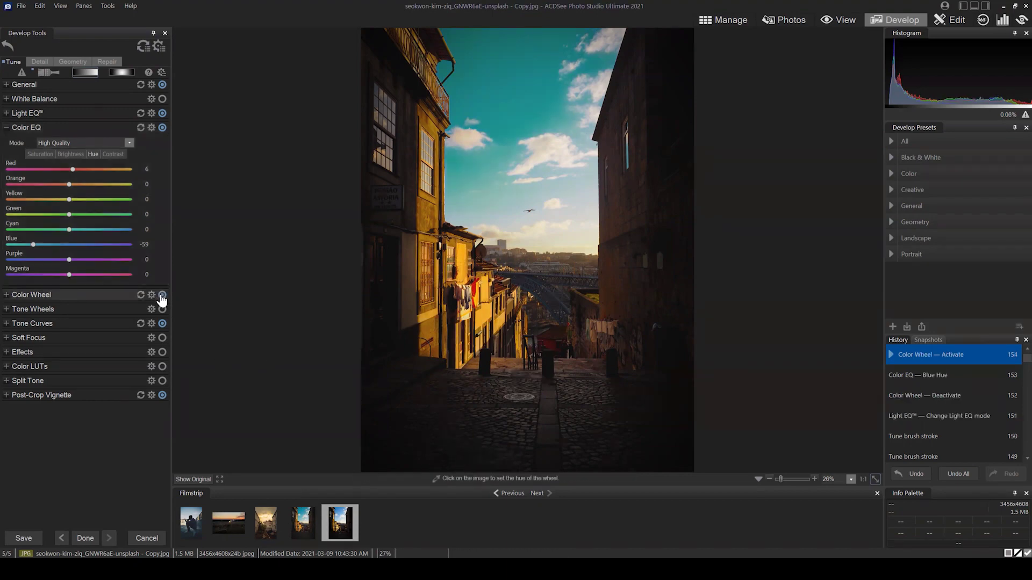
pyautogui.doubleClick(62, 245)
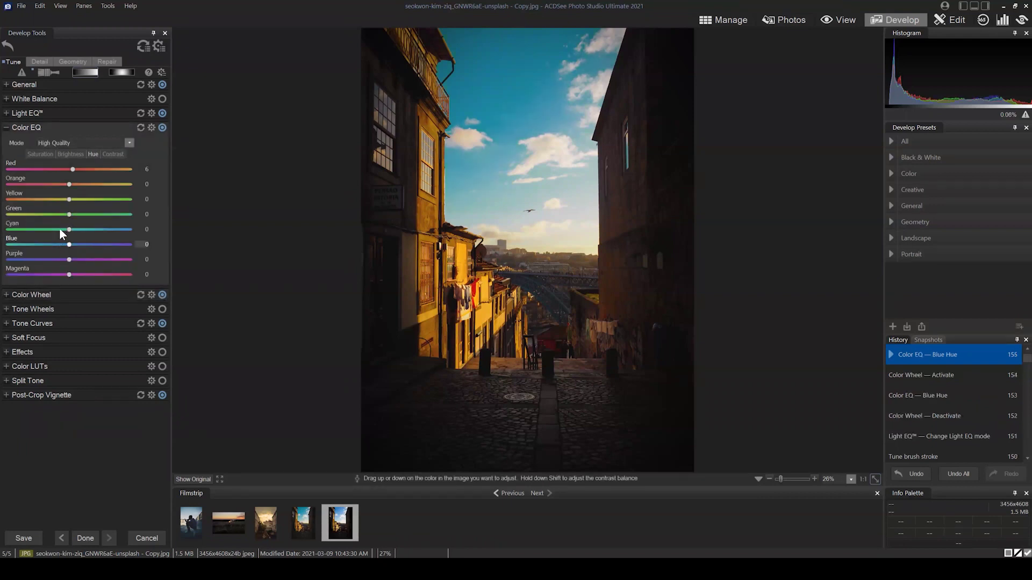
pyautogui.click(7, 128)
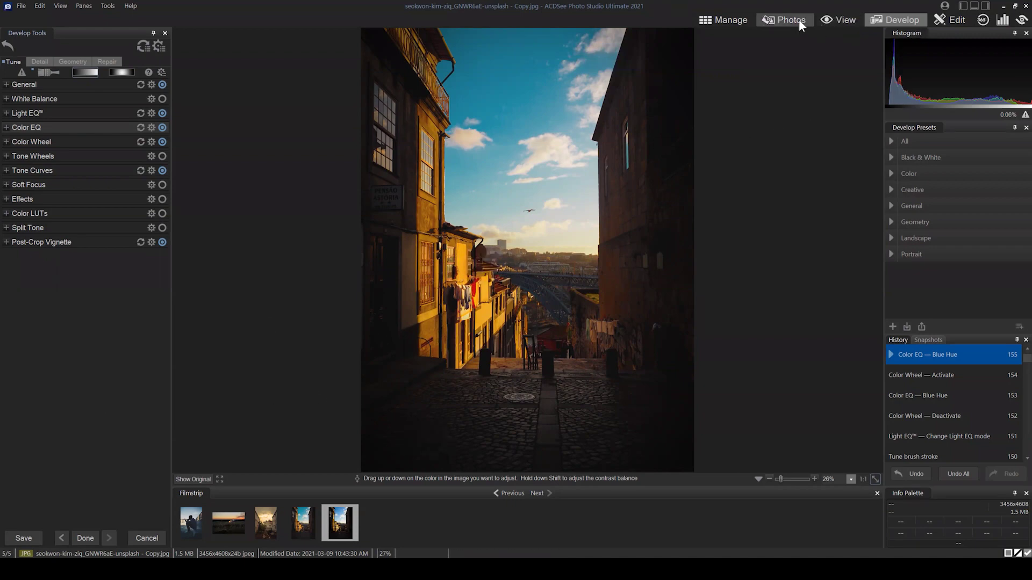
# Return to Manage mode, saving the changes to the developed street photo
pyautogui.doubleClick(873, 11)
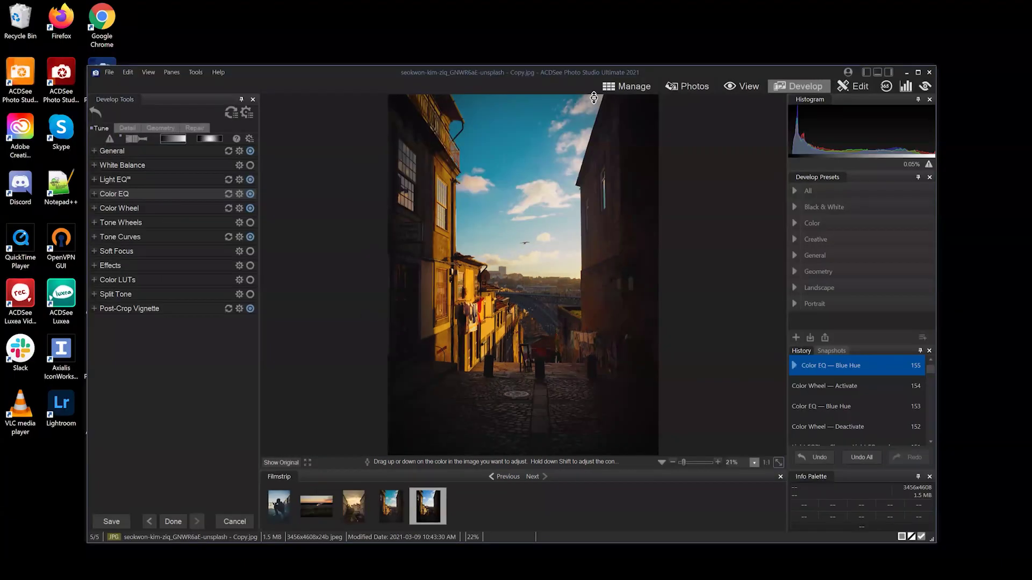
pyautogui.click(613, 87)
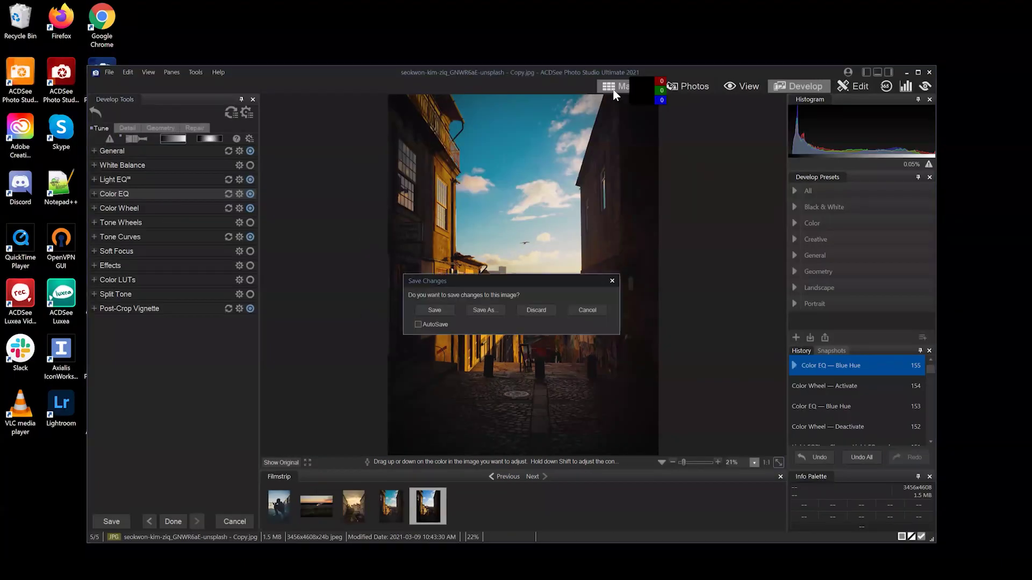
pyautogui.click(435, 310)
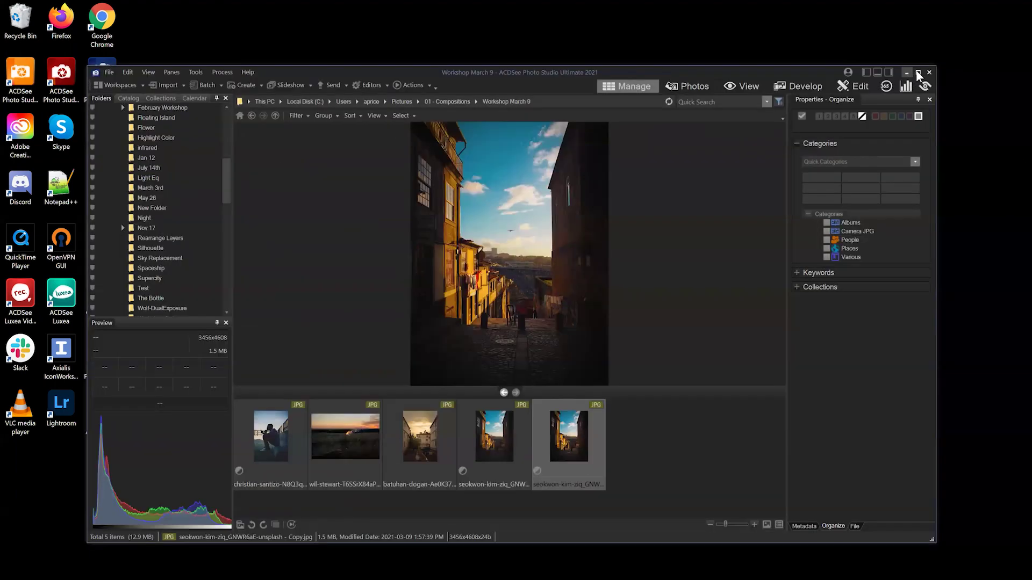
pyautogui.click(917, 72)
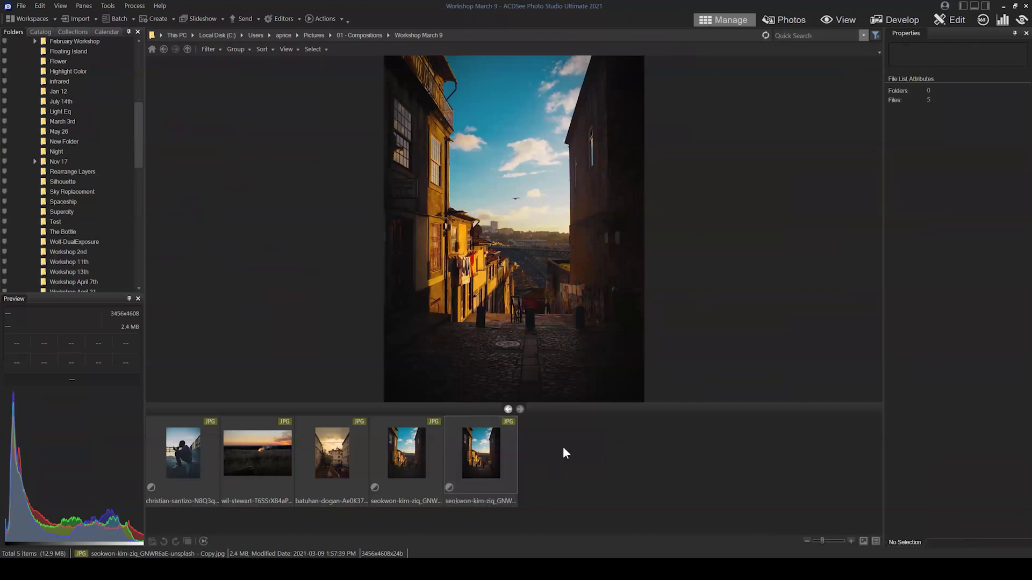
# Duplicate the developed copy of the street photo within the Workshop March 9 folder
pyautogui.click(468, 499)
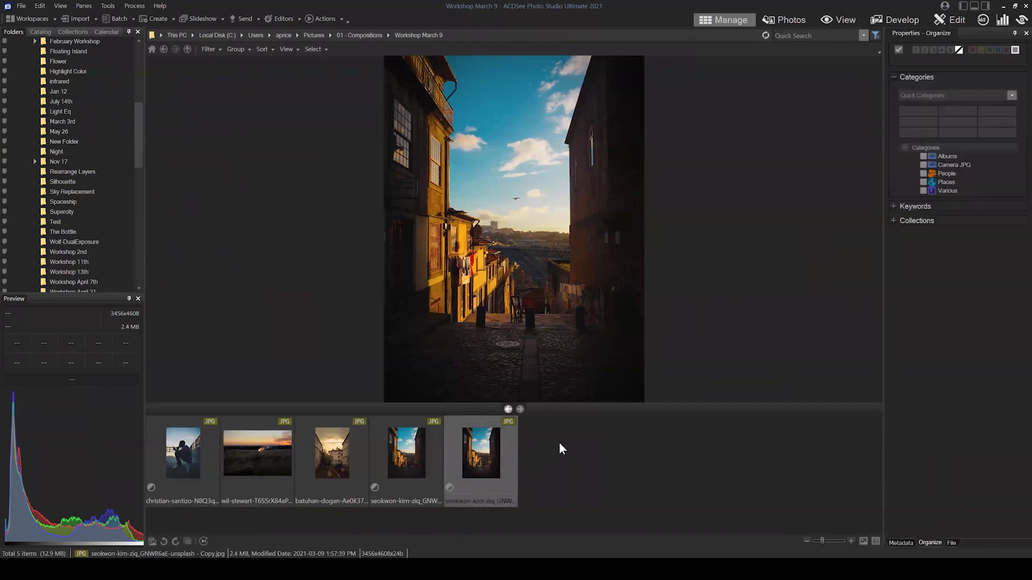
pyautogui.click(559, 446)
pyautogui.click(506, 473)
pyautogui.click(579, 463)
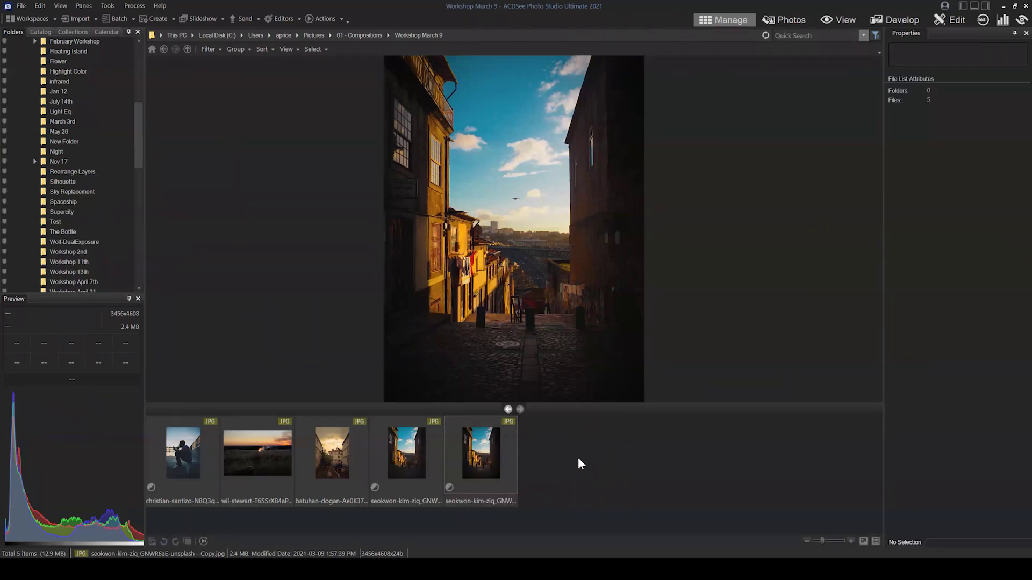
pyautogui.hotkey('ctrl', 'v')
# Show the processing commands for the newly pasted copy, including Restore to Original, without applying any
pyautogui.rightClick(567, 454)
pyautogui.moveTo(616, 126)
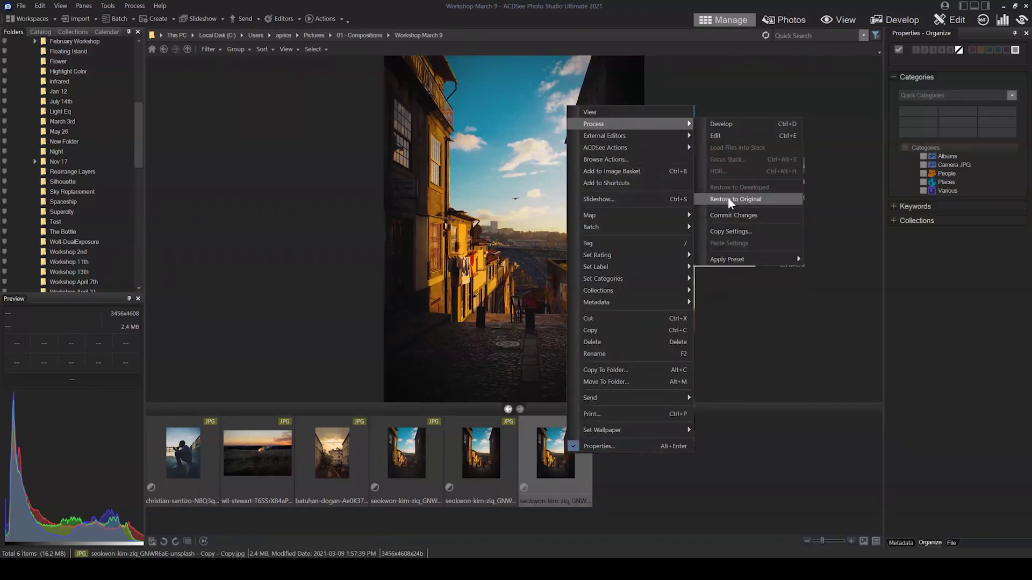
pyautogui.moveTo(671, 444); pyautogui.dragTo(655, 489)
pyautogui.moveTo(405, 520); pyautogui.dragTo(410, 446)
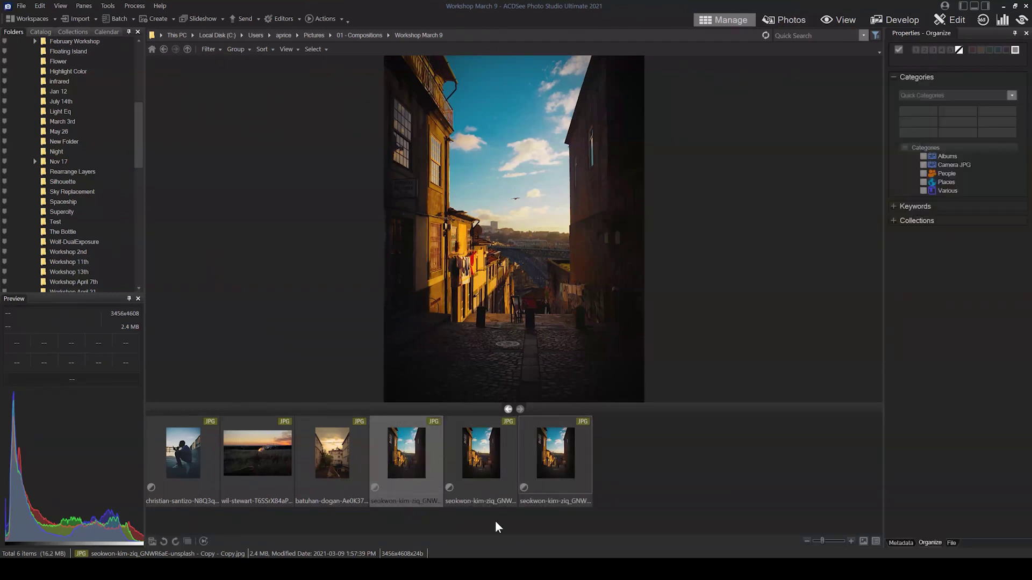
pyautogui.moveTo(495, 521); pyautogui.dragTo(459, 509)
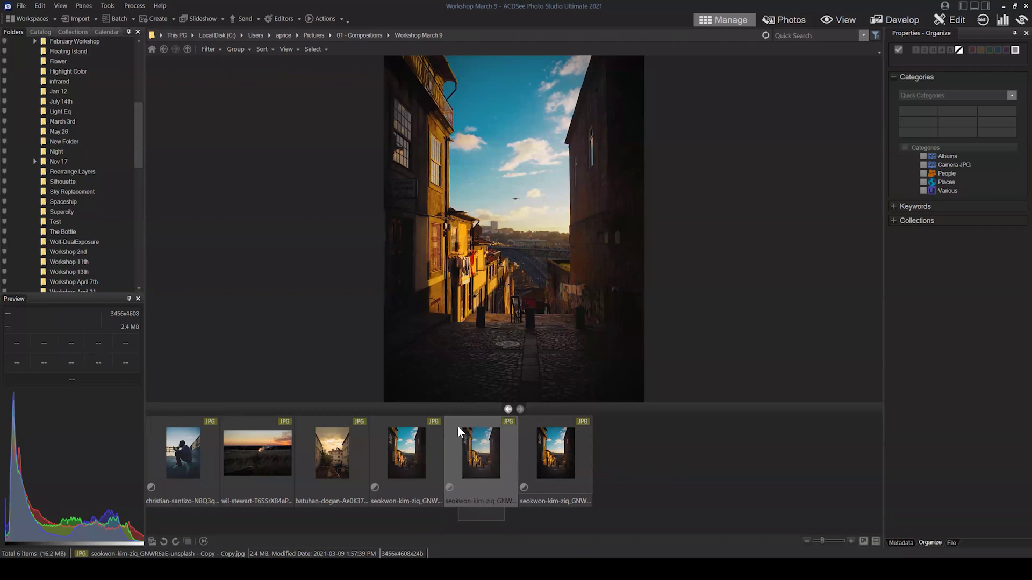
pyautogui.click(630, 440)
# Restore the last copy of the developed street photo to its original state and confirm the restoration
pyautogui.click(548, 489)
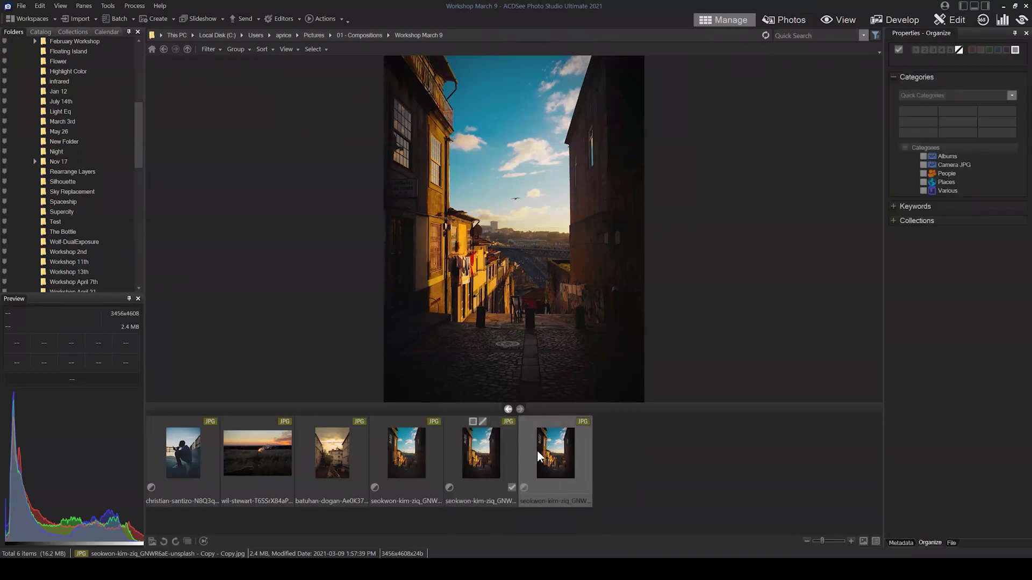
pyautogui.rightClick(565, 450)
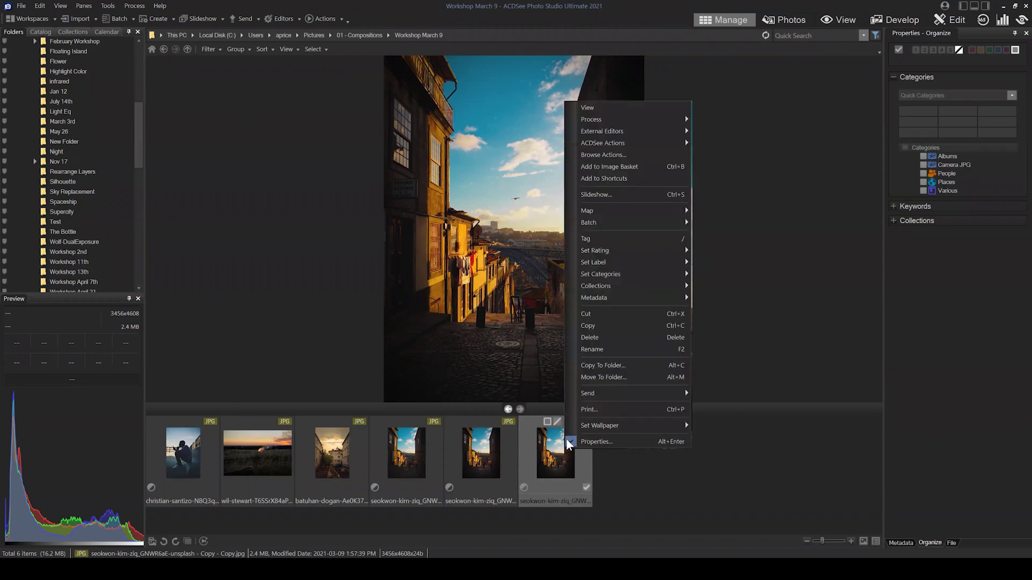
pyautogui.moveTo(614, 120)
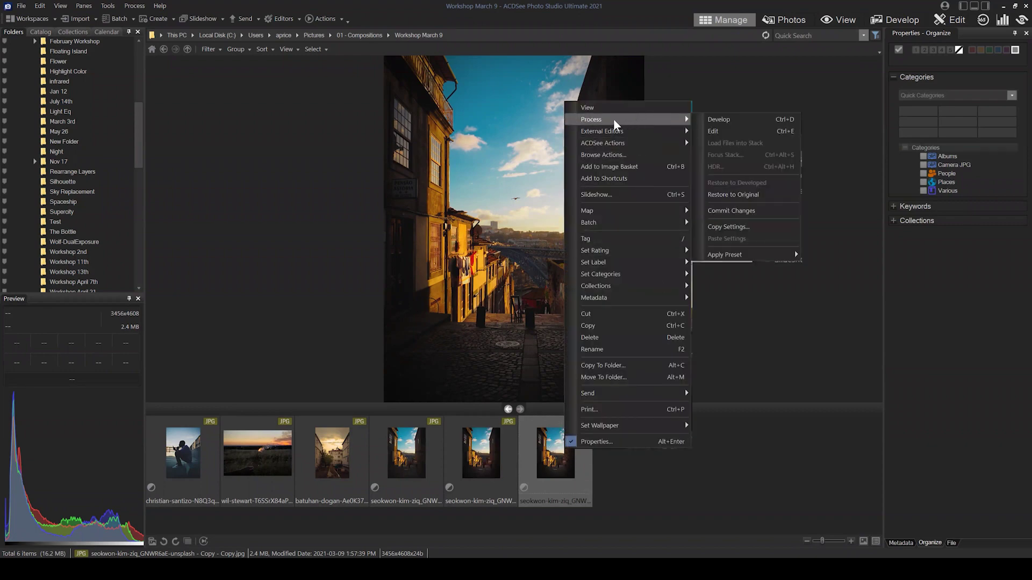
pyautogui.click(726, 194)
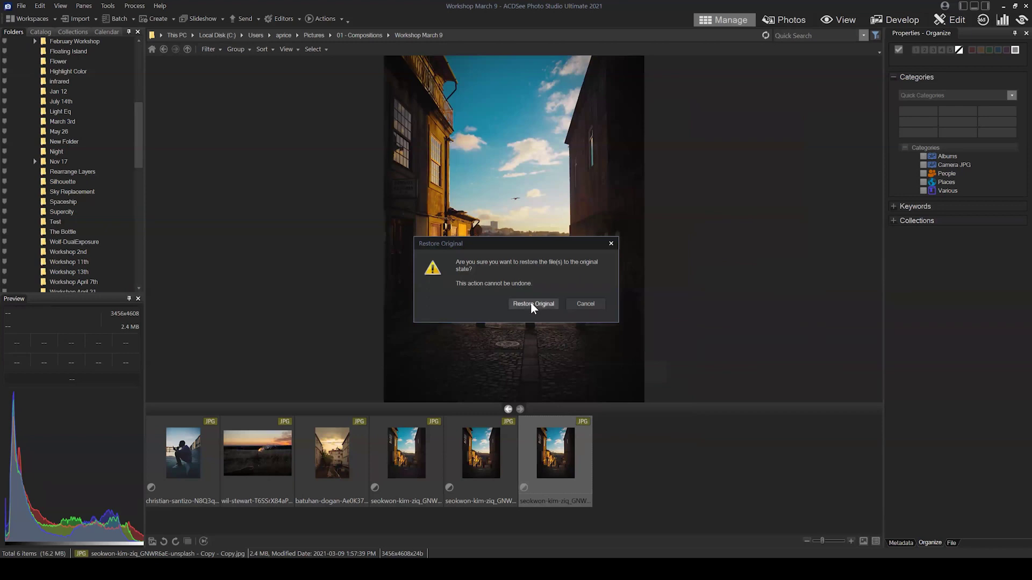
pyautogui.click(532, 303)
pyautogui.click(713, 492)
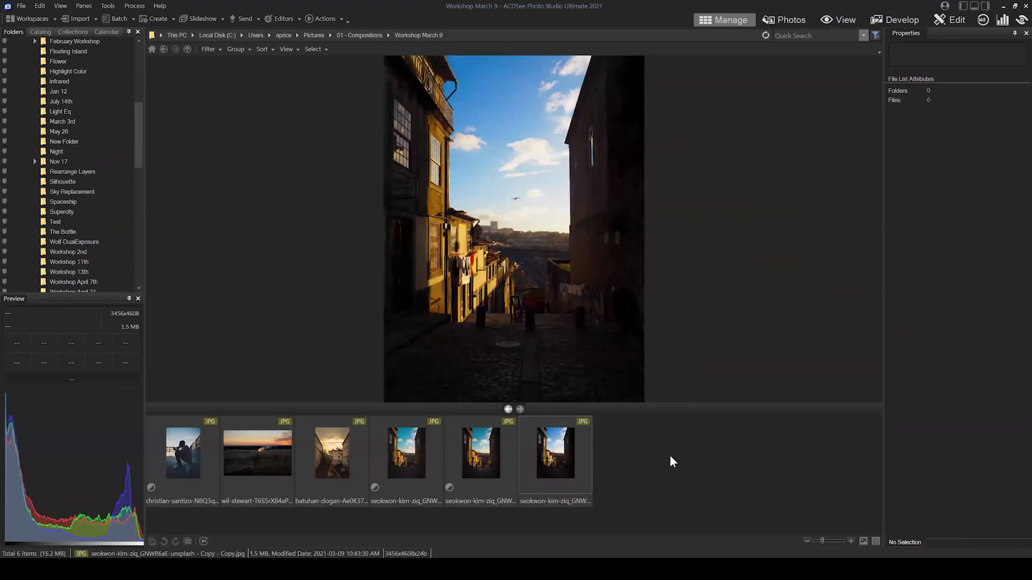
# Compare the developed street photo copy with the restored copy side by side, and close the comparison without tagging either image
pyautogui.click(495, 459)
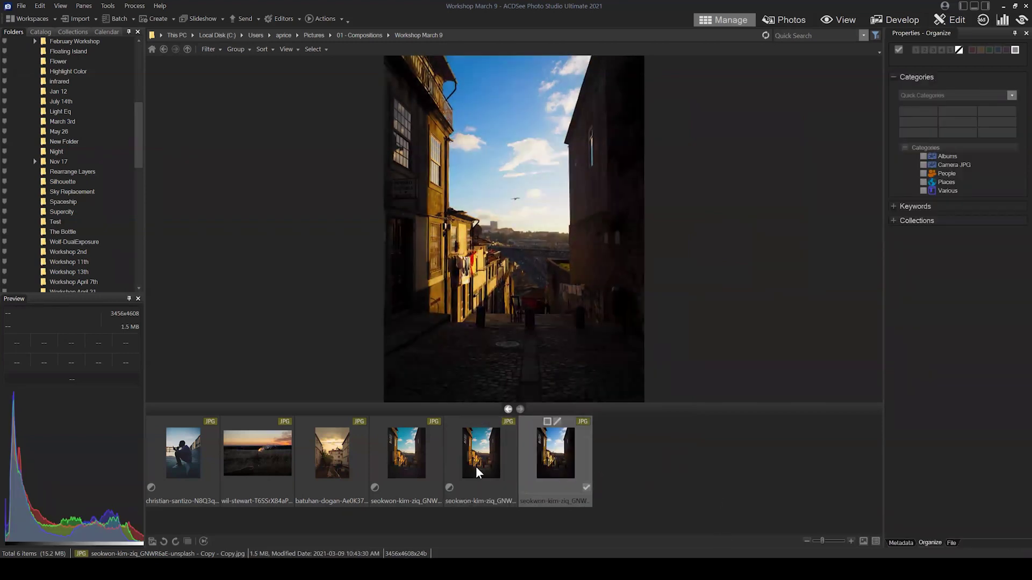
pyautogui.click(736, 453)
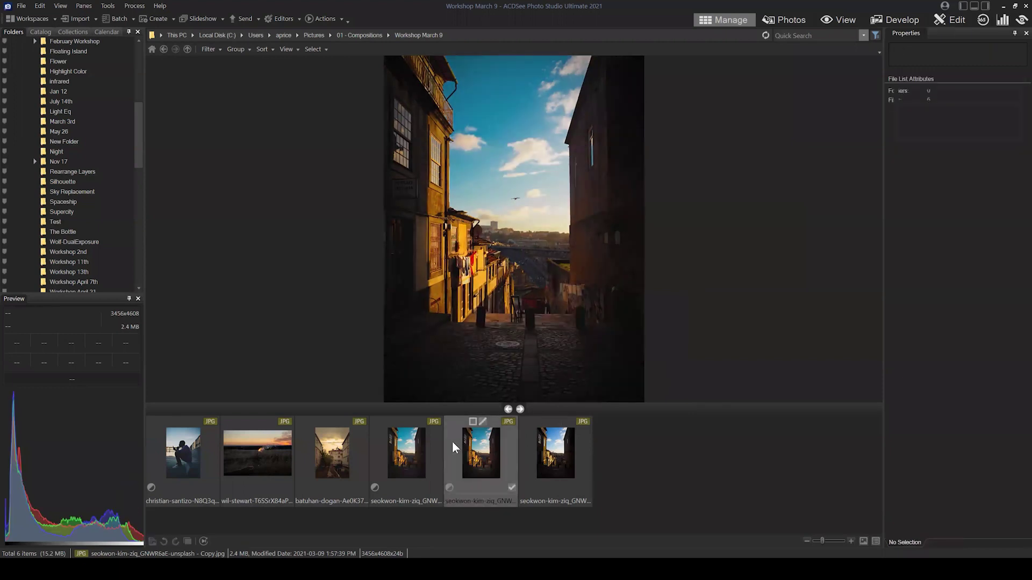
pyautogui.click(459, 441)
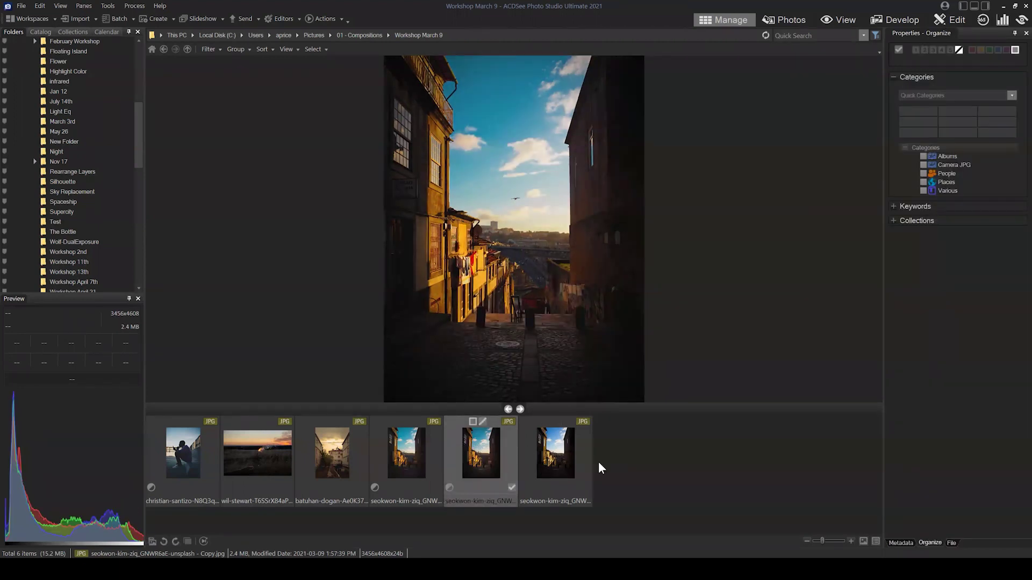
pyautogui.keyDown('ctrl'); pyautogui.click(553, 454); pyautogui.keyUp('ctrl')
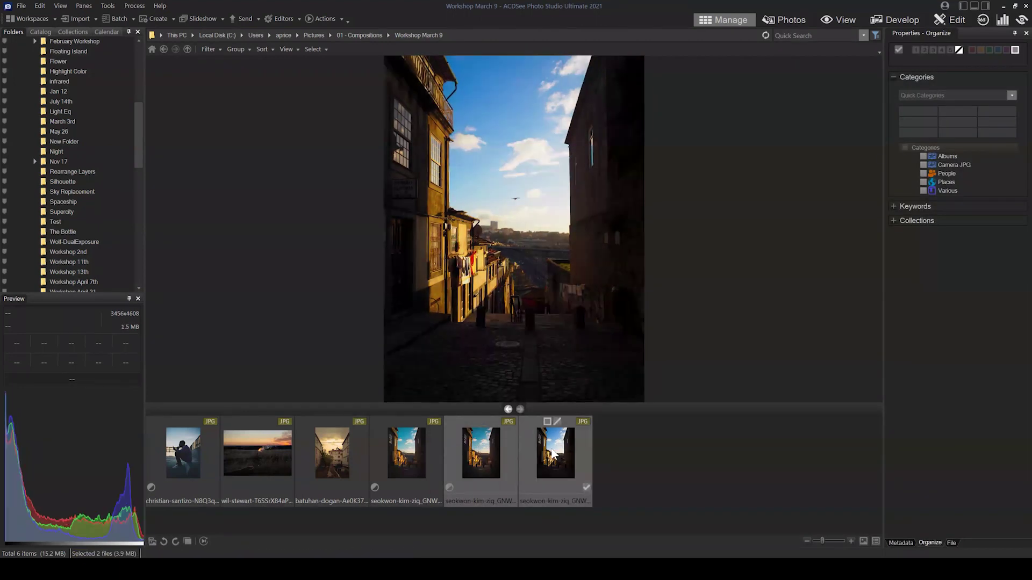
pyautogui.rightClick(548, 454)
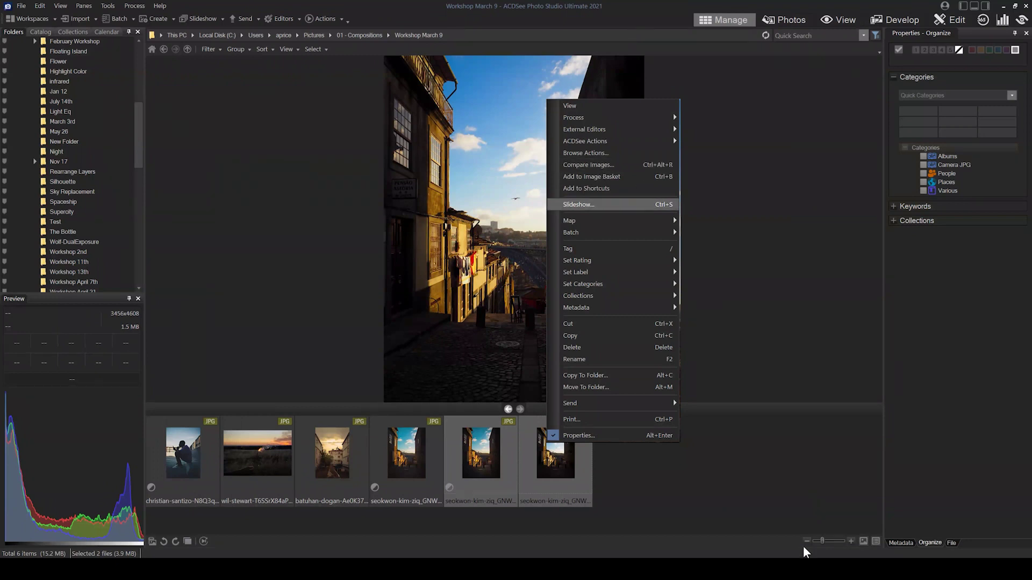
pyautogui.click(756, 484)
pyautogui.moveTo(678, 435); pyautogui.dragTo(481, 479)
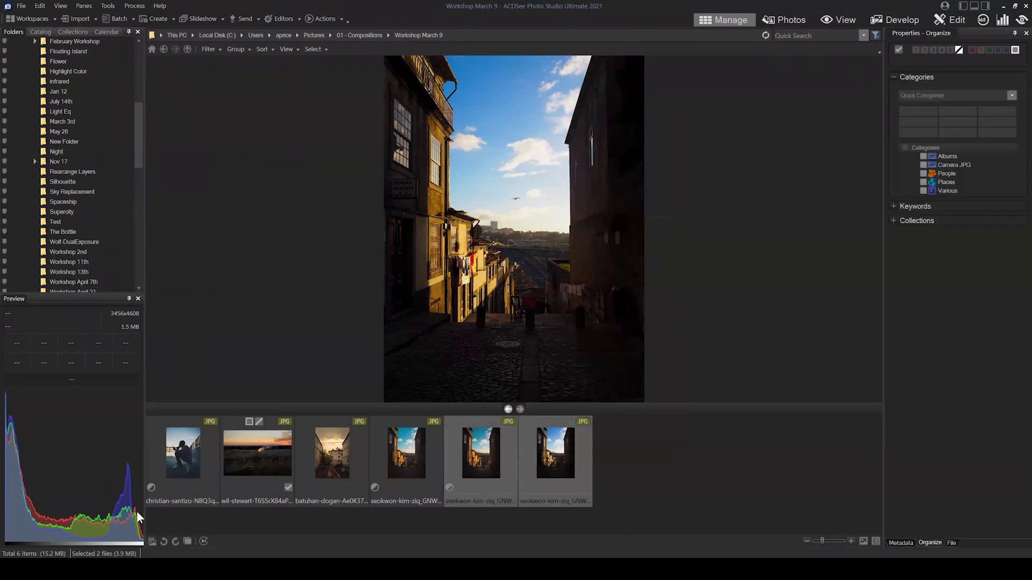
pyautogui.click(186, 542)
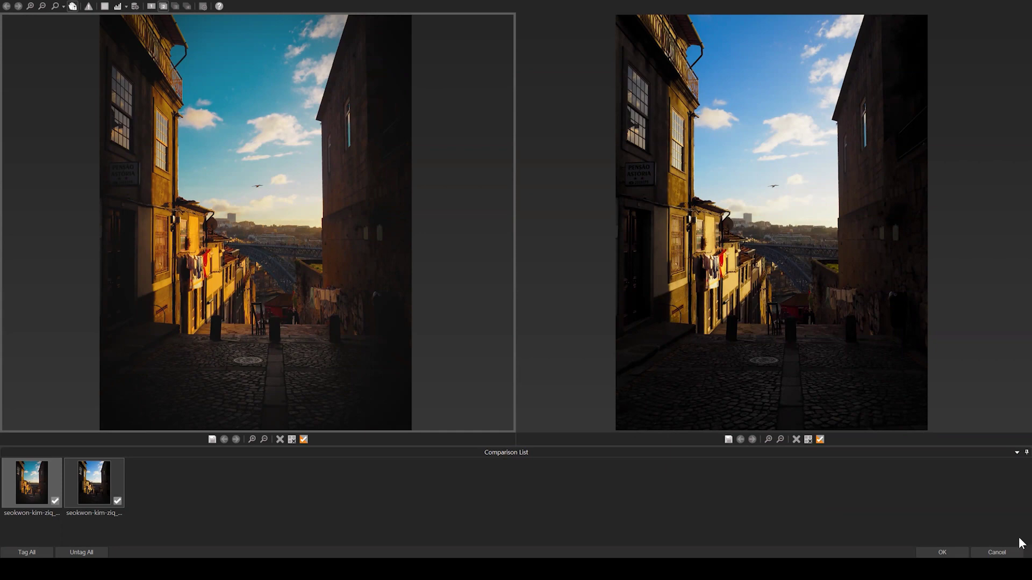
pyautogui.click(995, 551)
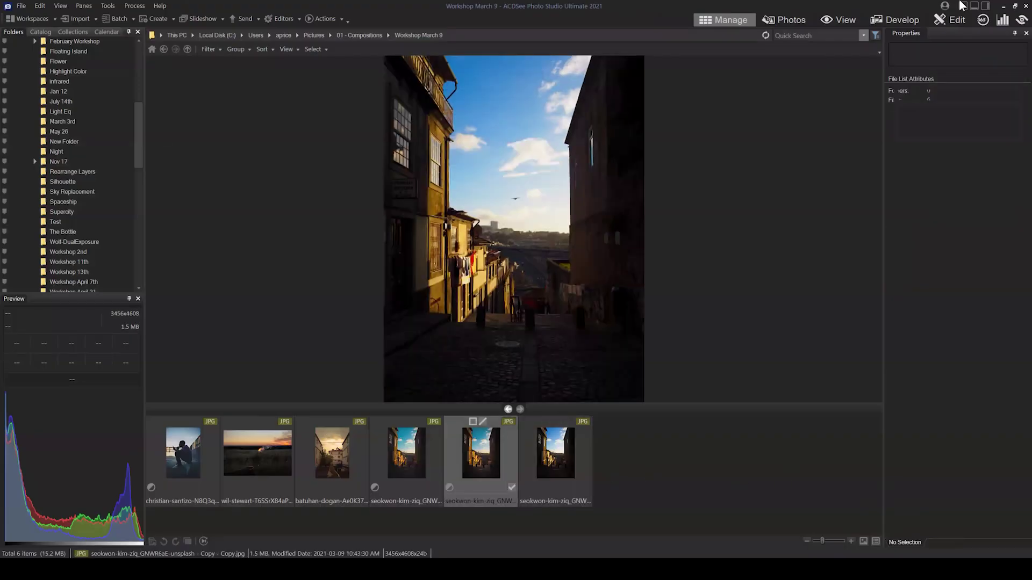
# Open the still-developed copy of the street photo in Develop mode
pyautogui.click(895, 23)
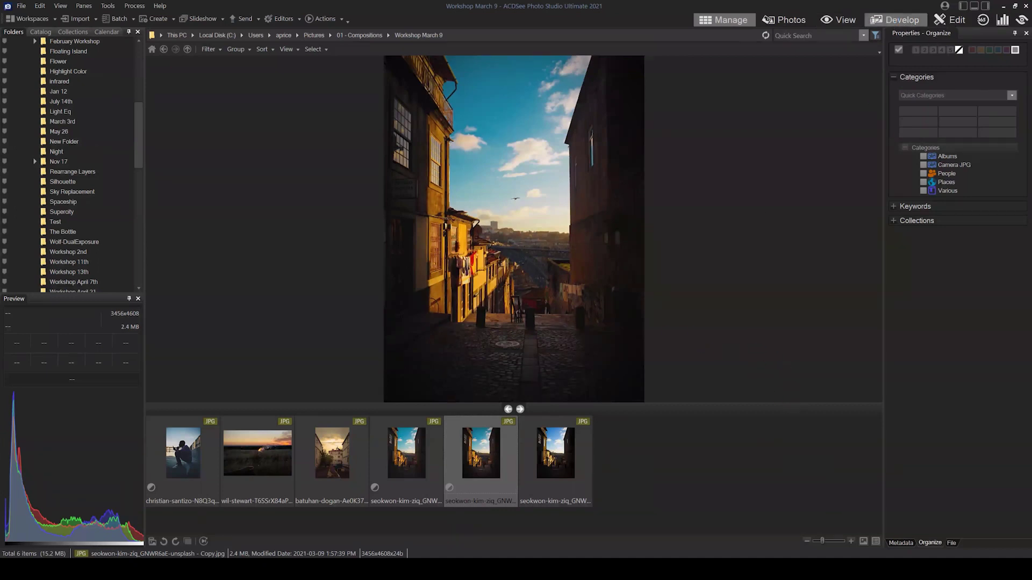